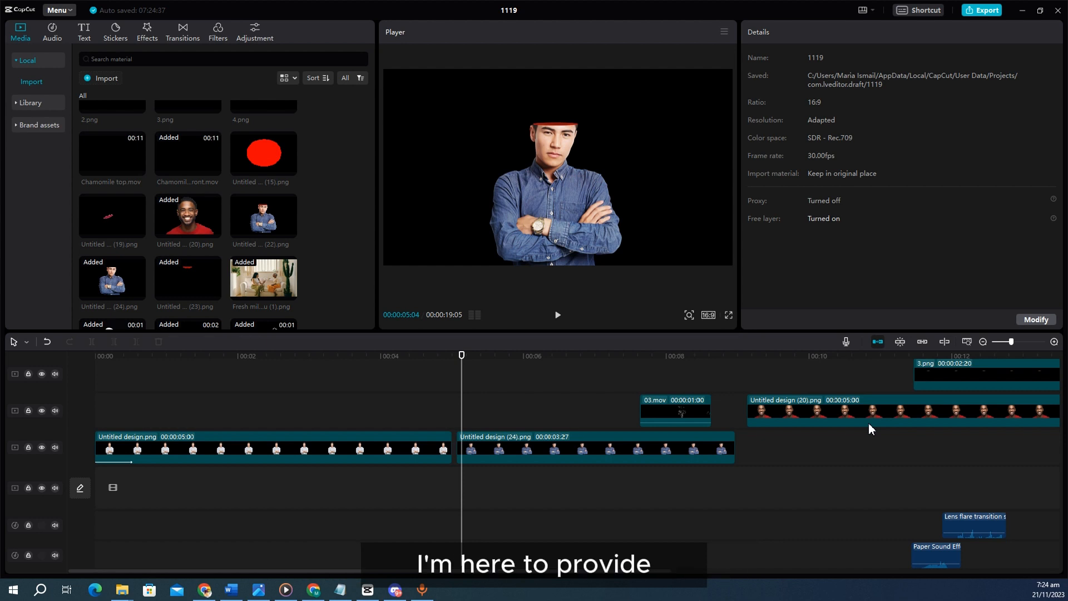
- Preview the head-cut animation from the start of the Untitled design (24).png clip, then return the playhead to that clip
left_click(458, 411)
left_click(460, 414)
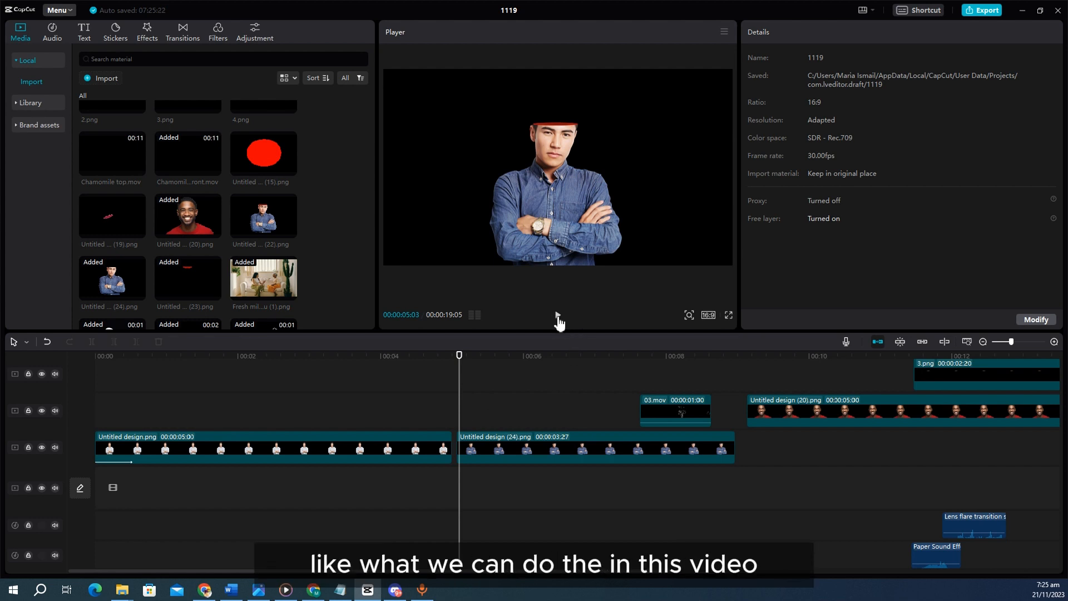
left_click(558, 316)
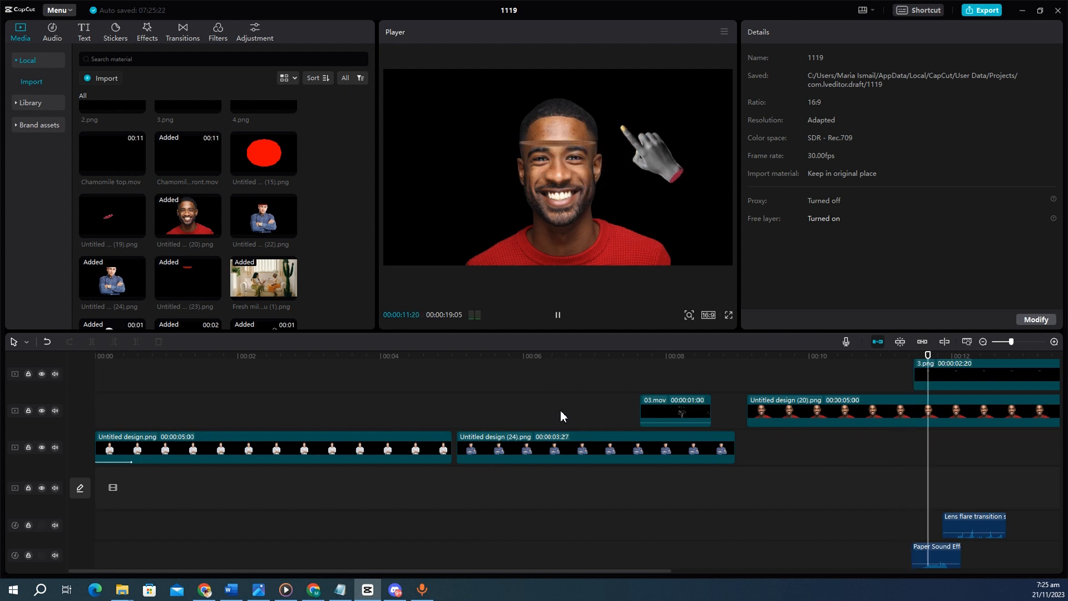
key("space")
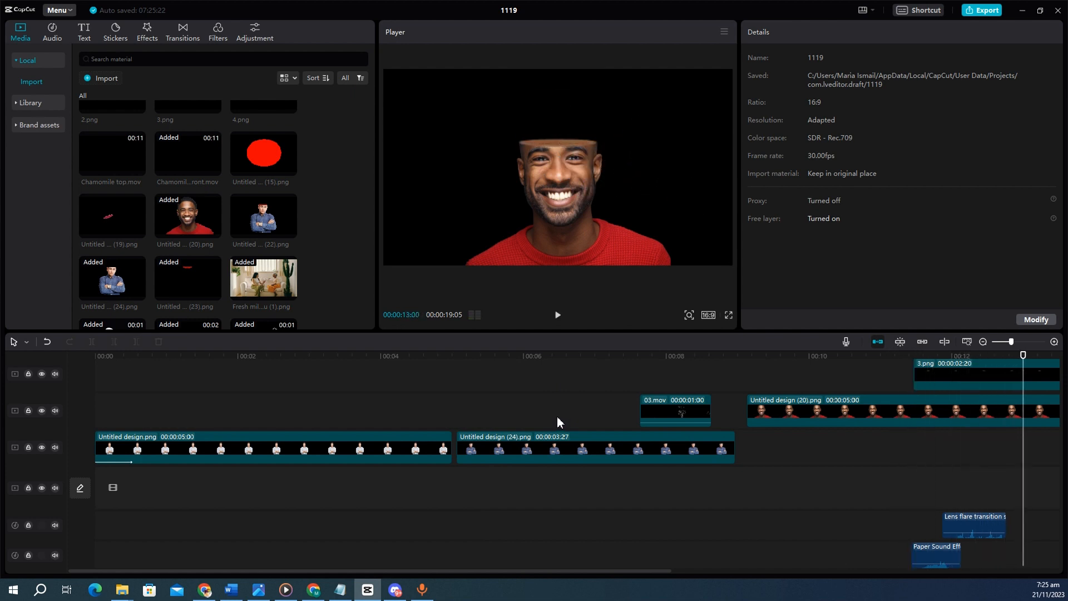
left_click(316, 401)
left_click_drag(318, 401, 504, 433)
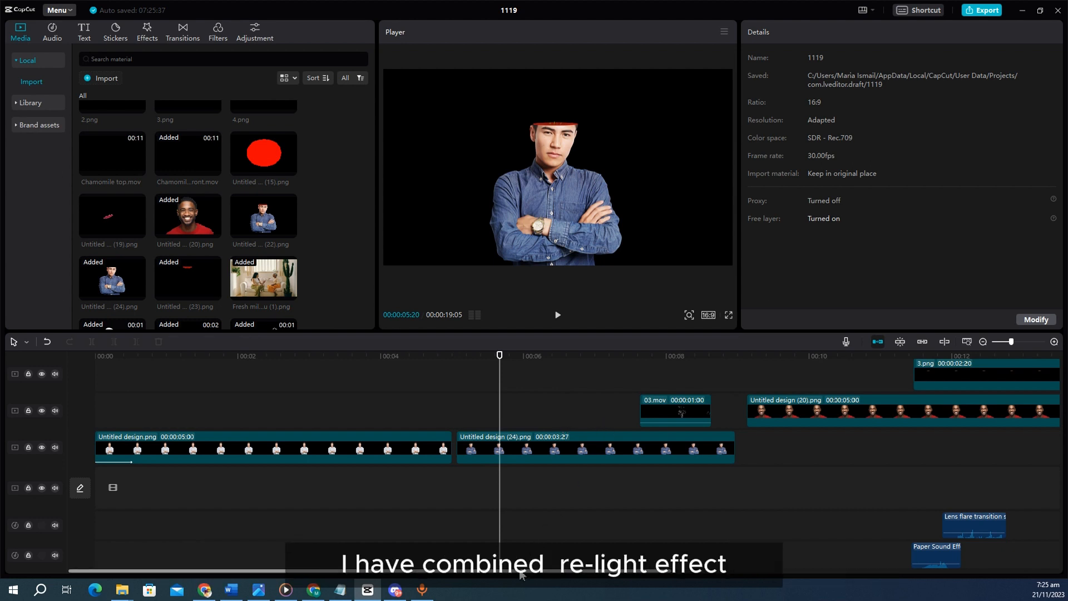
- Select the clip of two women on a sofa and play its Relight effect from just before the clip starts
scroll(723, 413, "right", 10)
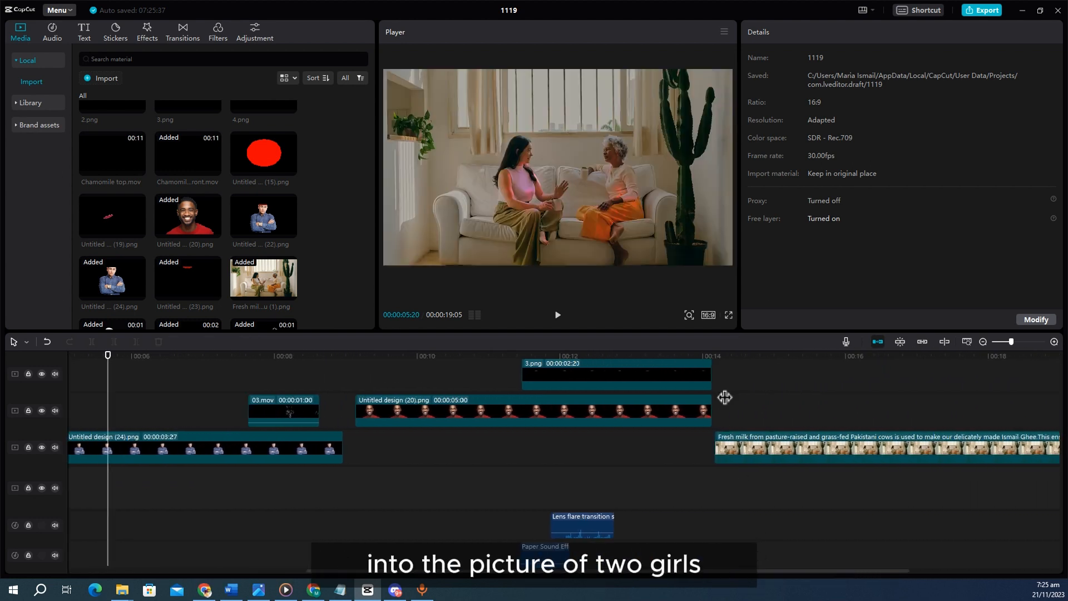
left_click(718, 413)
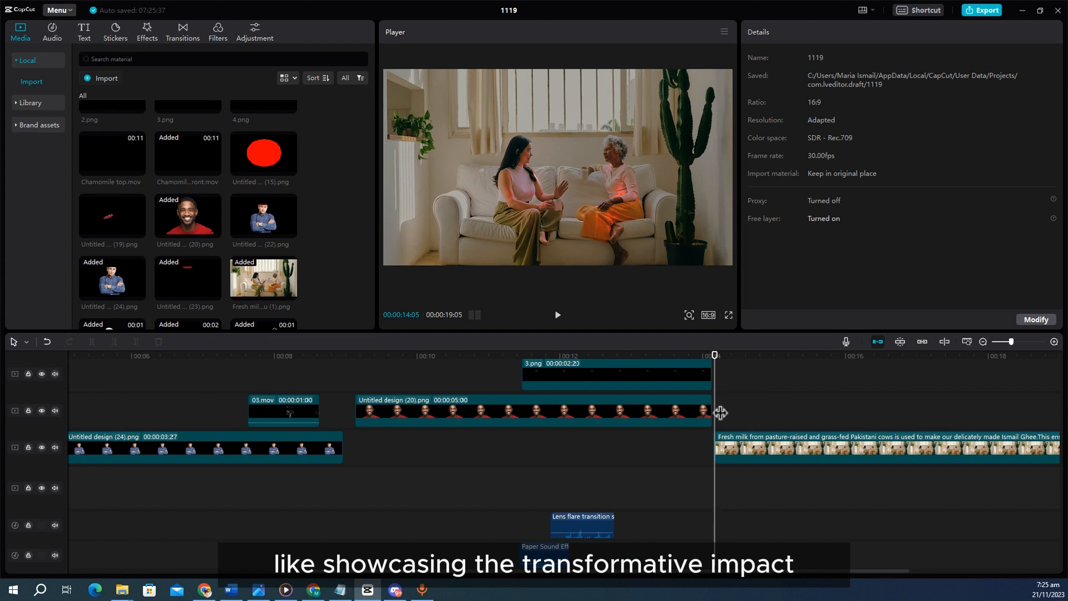
left_click(772, 448)
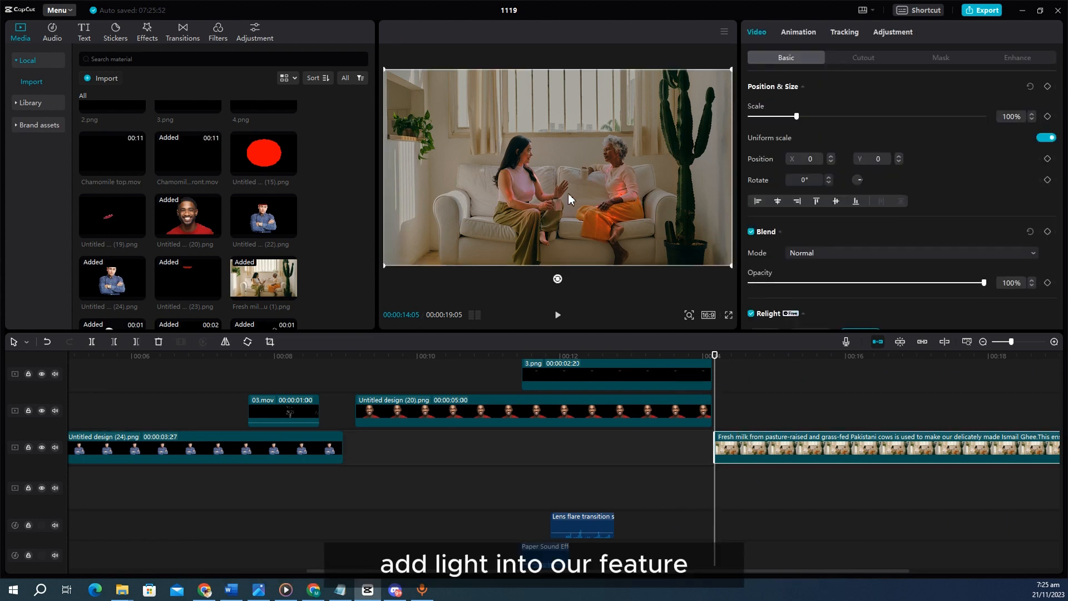
left_click_drag(720, 362, 719, 365)
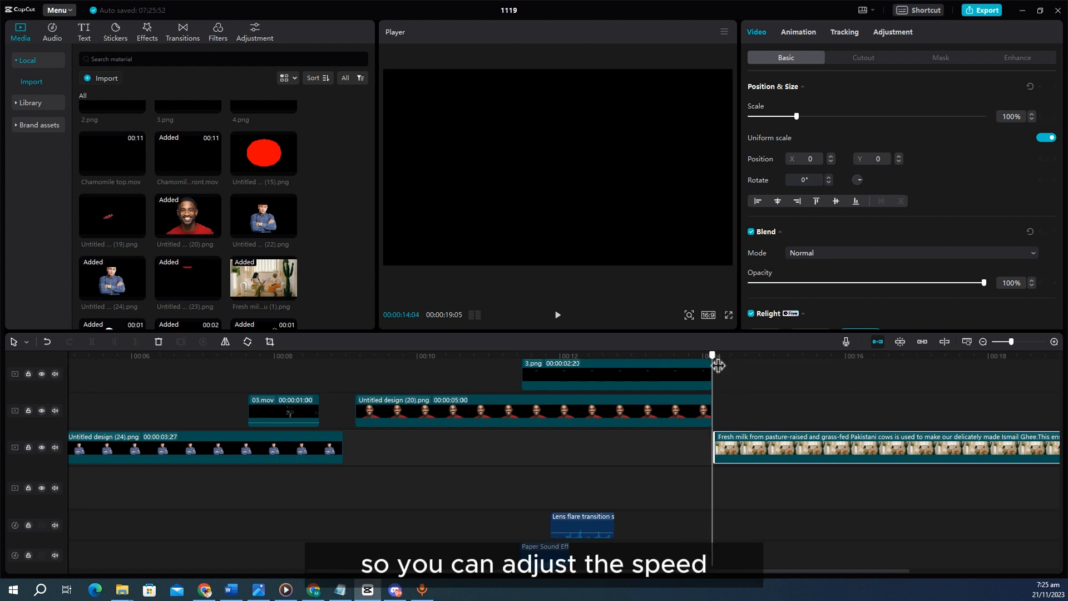
key("space")
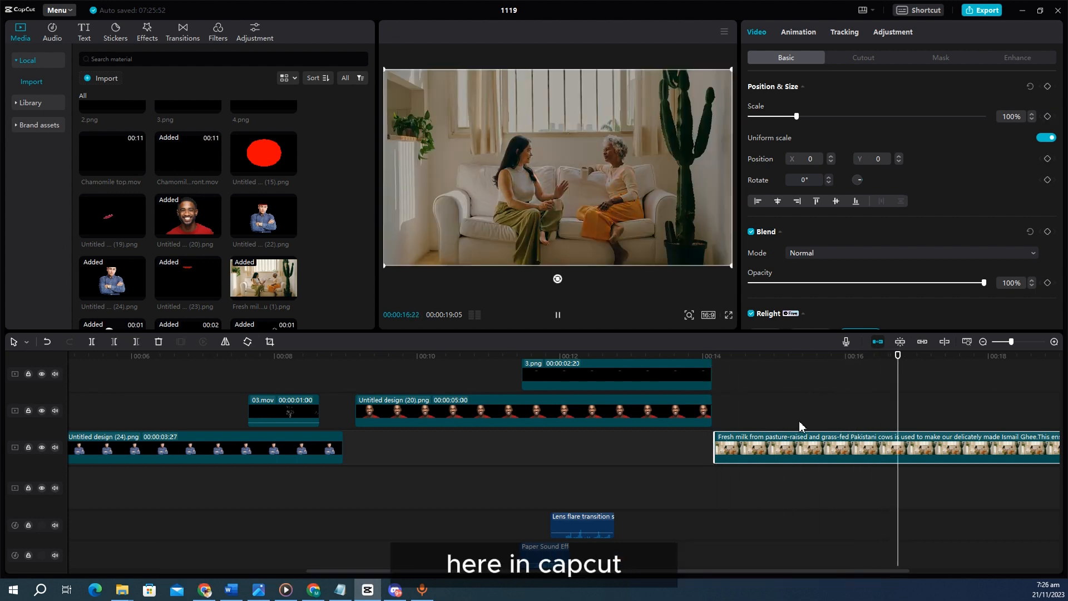
key("space")
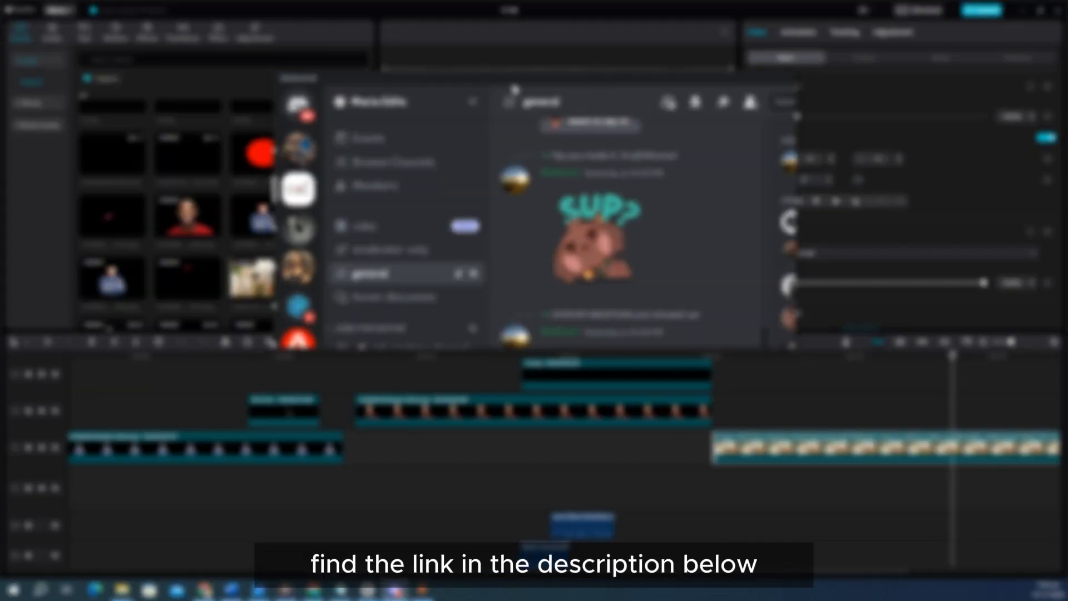
- Switch to Discord, look through the general channel, and read the rules at the start of the job-posting channel for editors
left_click(804, 77)
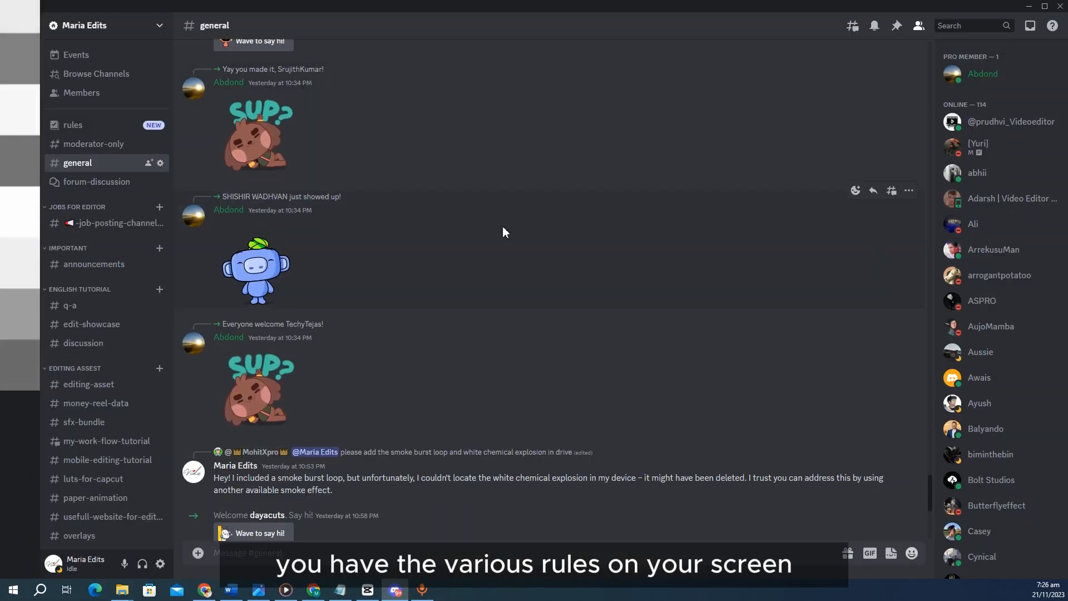
scroll(499, 365, "down", 6)
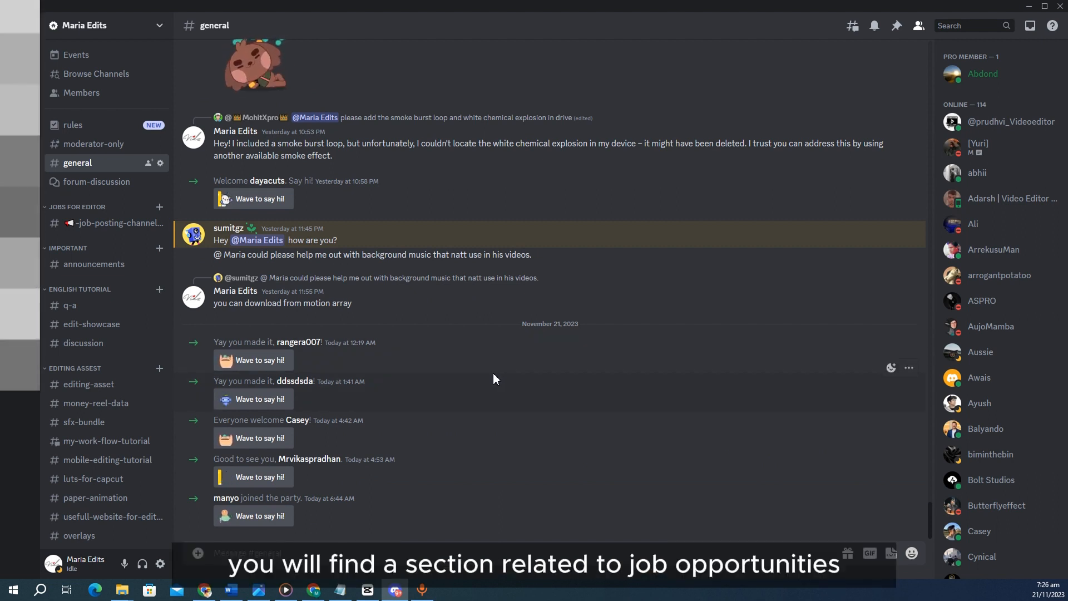
left_click(106, 229)
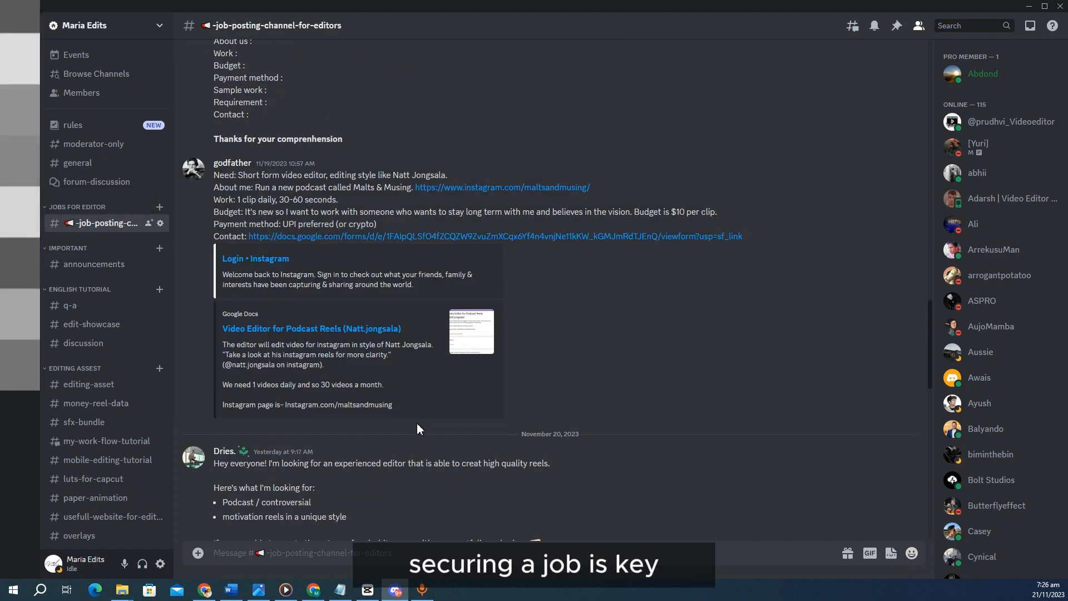
scroll(407, 429, "up", 4)
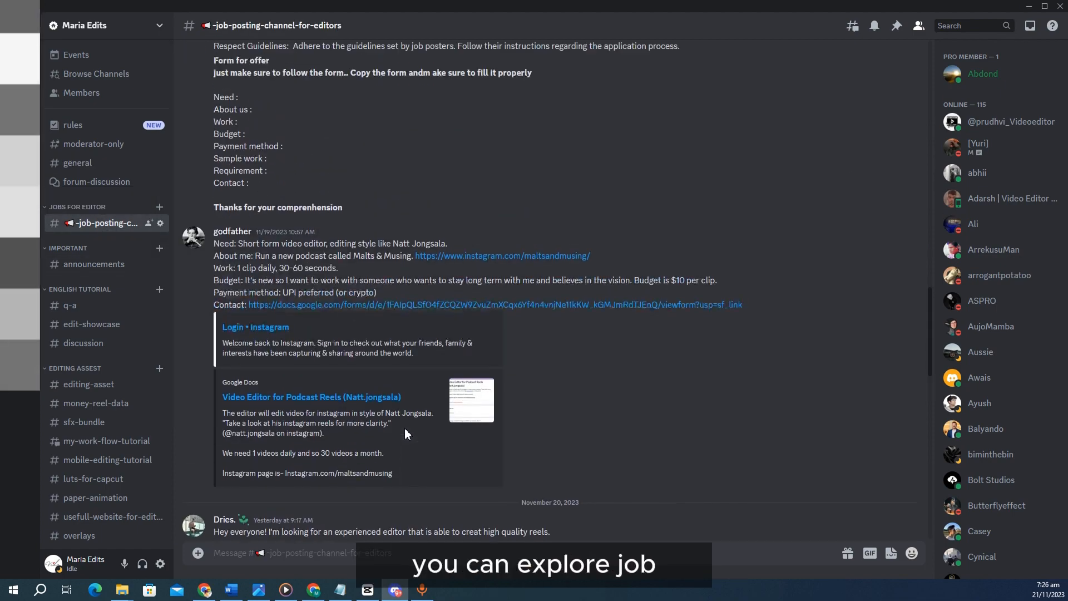
scroll(406, 425, "up", 10)
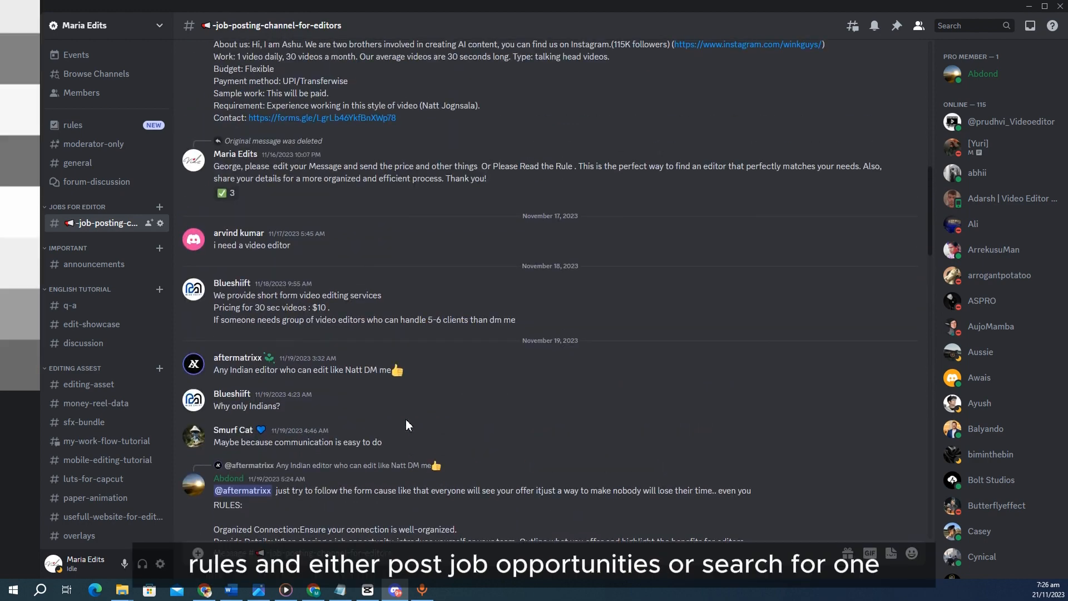
scroll(405, 424, "up", 5)
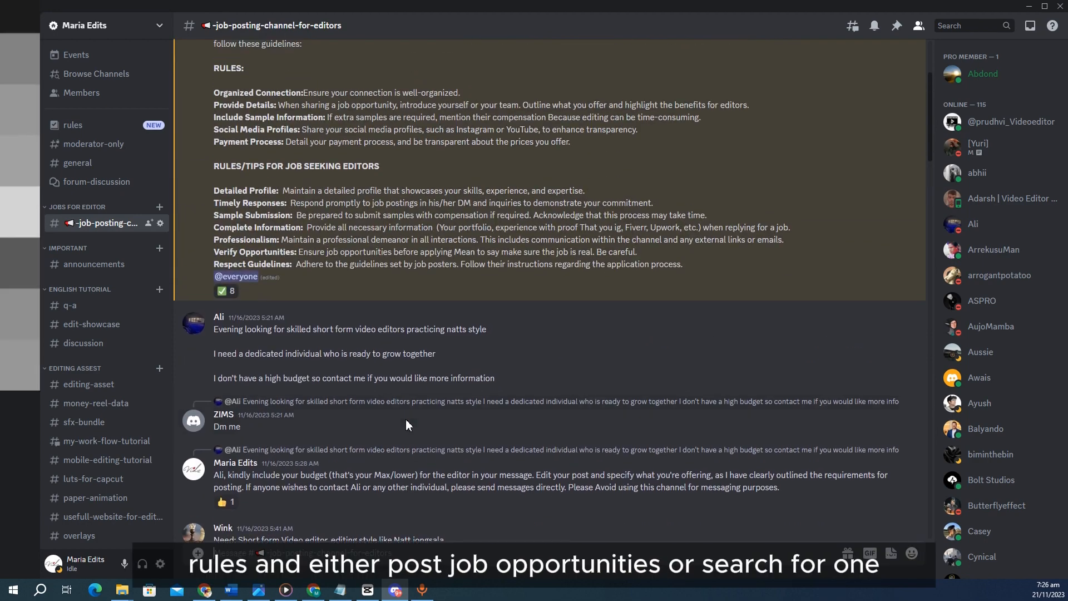
scroll(406, 424, "down", 4)
scroll(406, 421, "up", 6)
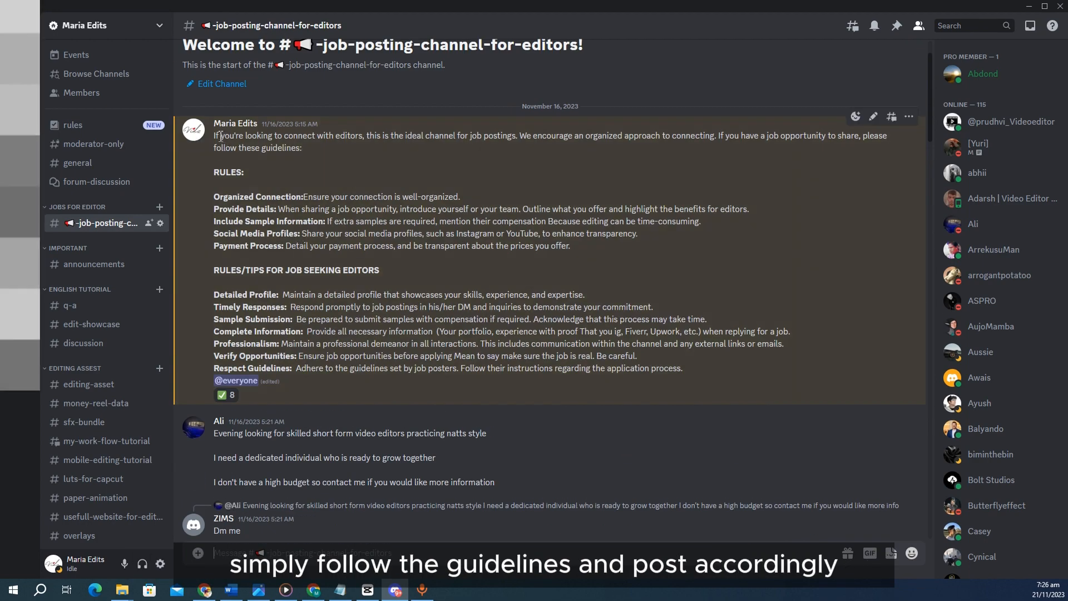
left_click_drag(216, 135, 684, 369)
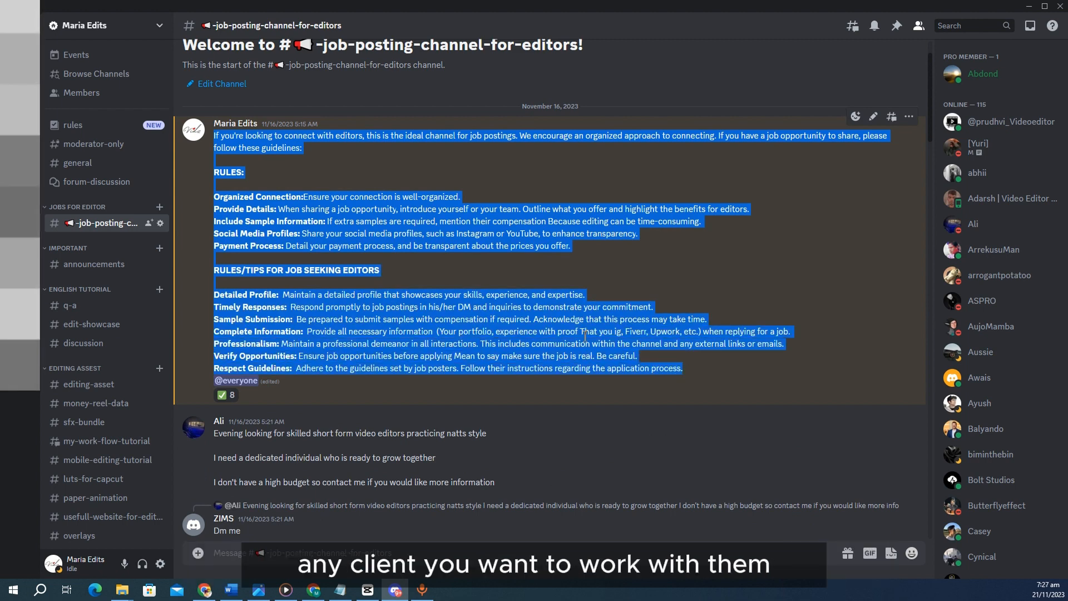
left_click(322, 301)
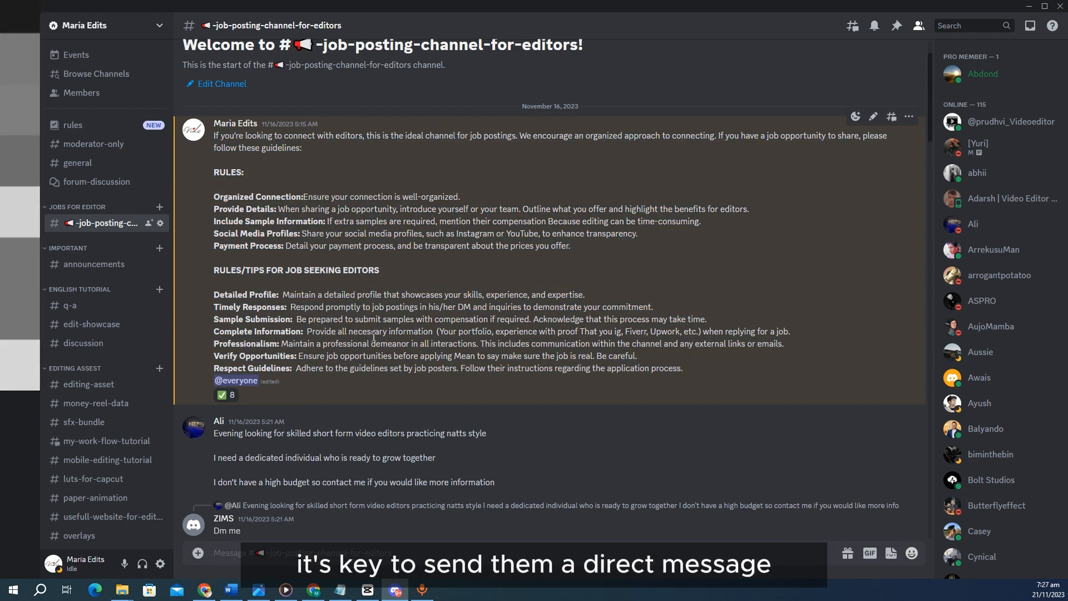
- Review the job offers and the offer form template posted in the job-posting channel
scroll(343, 328, "down", 4)
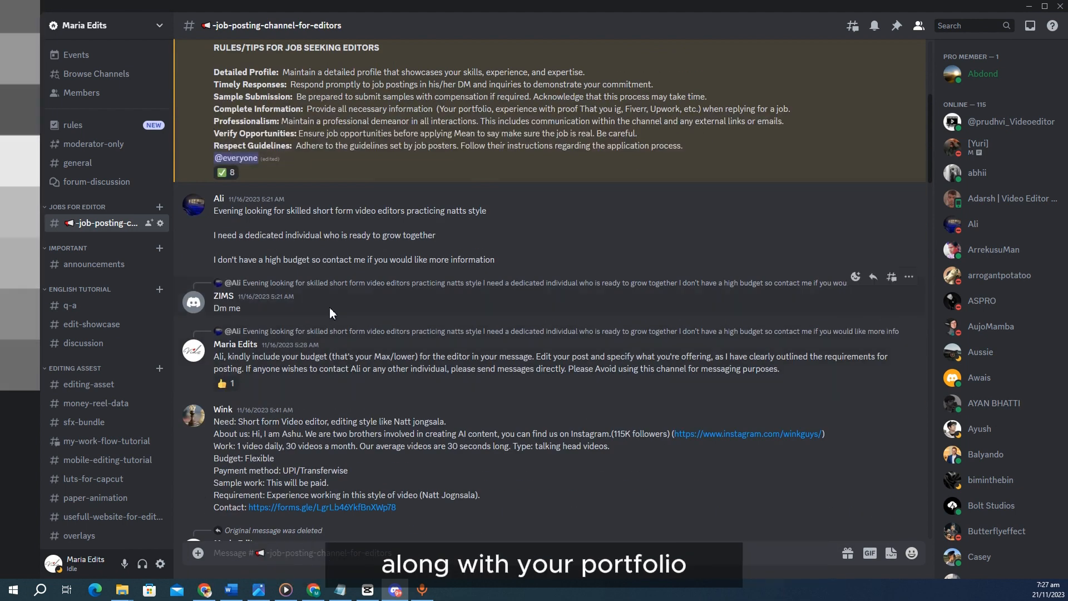
scroll(330, 382, "down", 2)
scroll(362, 448, "down", 3)
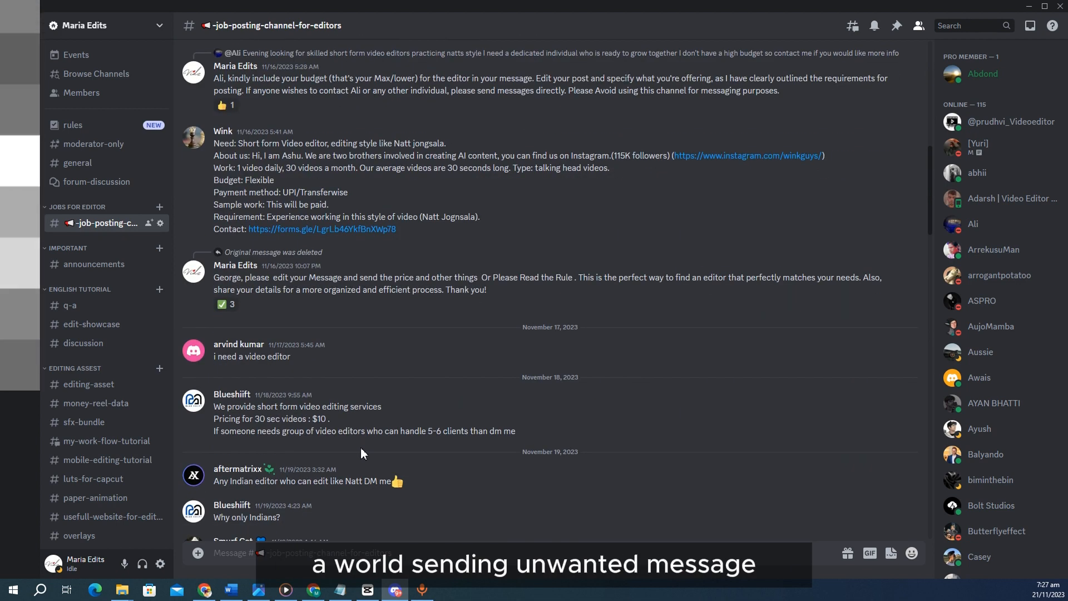
scroll(345, 396, "down", 3)
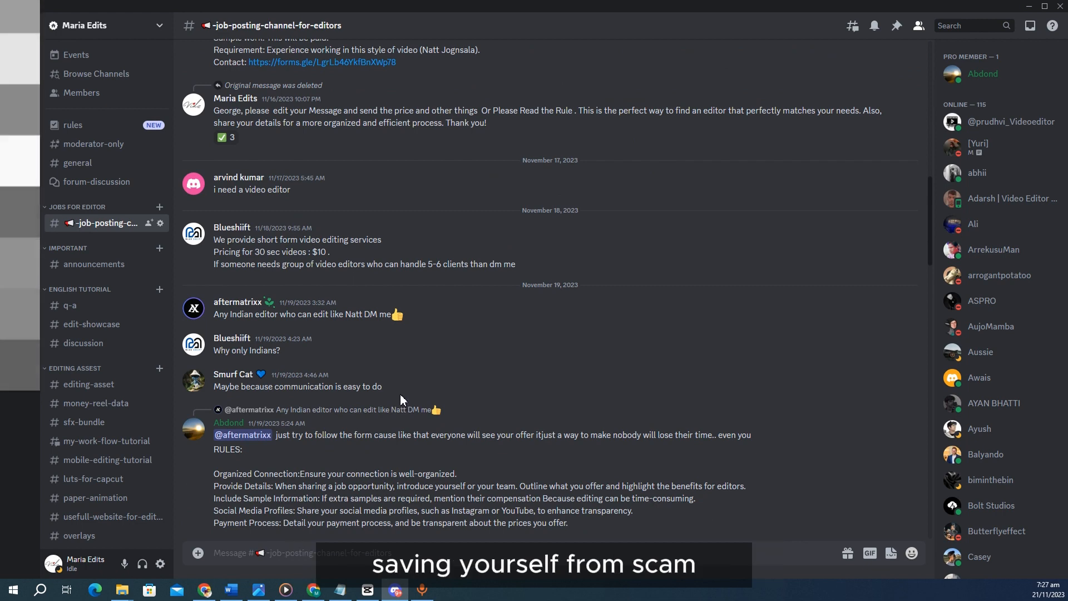
scroll(398, 400, "down", 15)
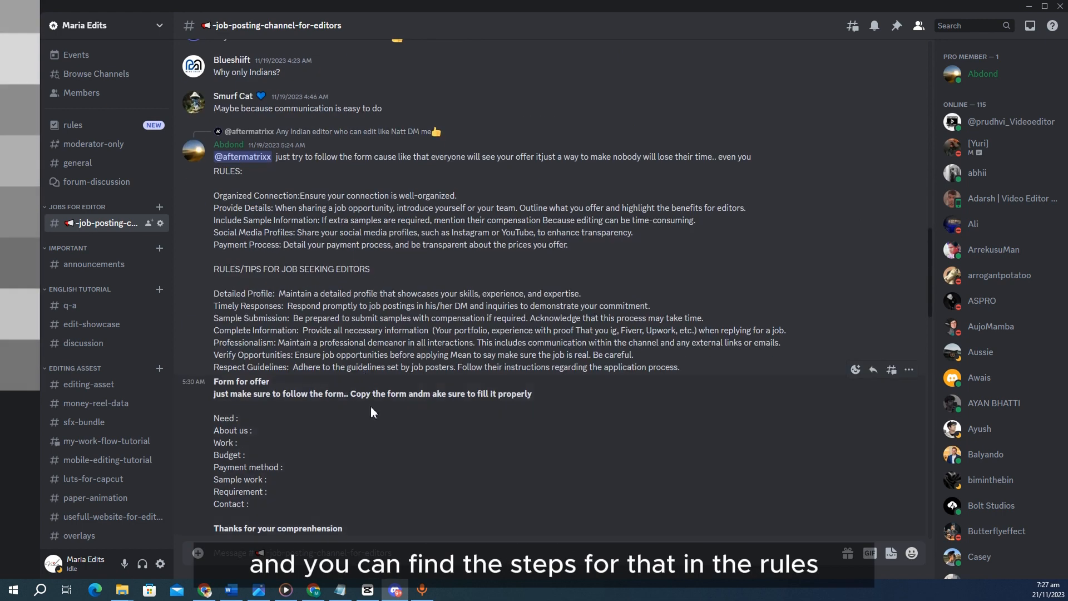
scroll(373, 422, "up", 5)
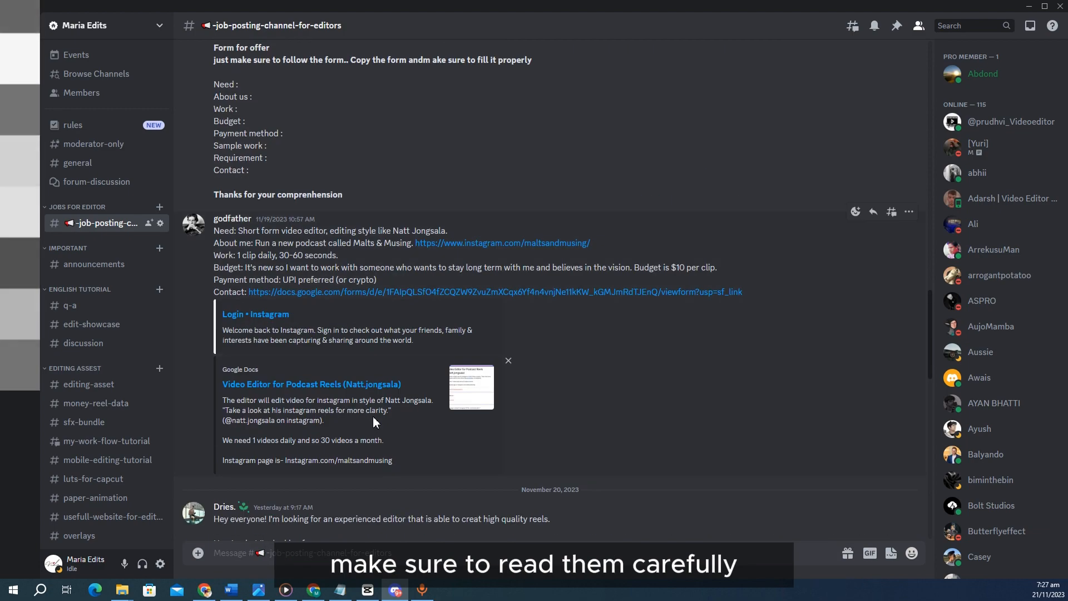
scroll(376, 414, "up", 4)
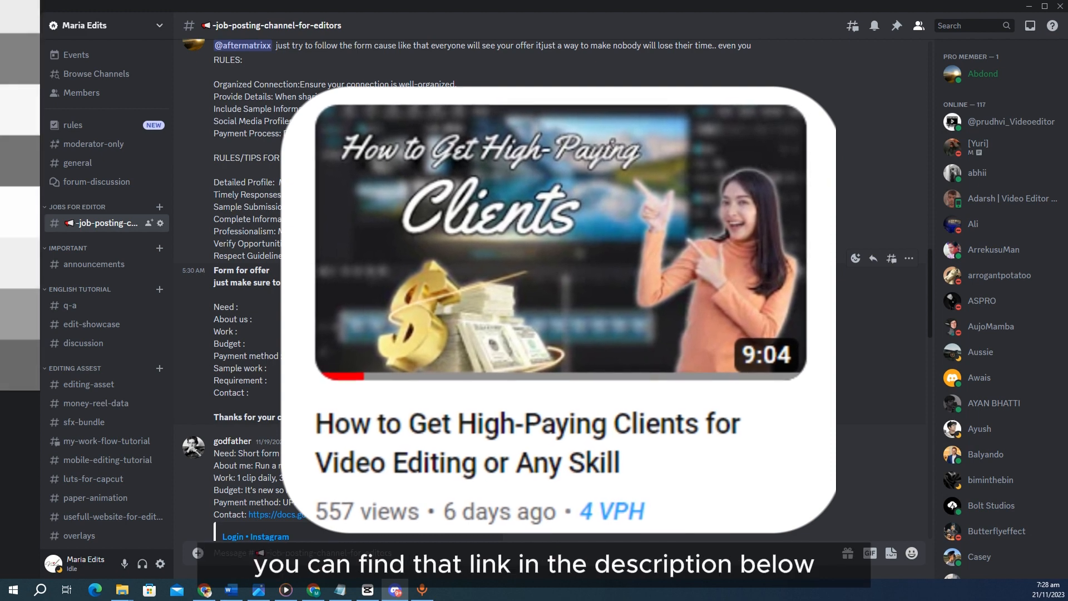
- Open the announcements channel and look through its recent updates and video posts
left_click(114, 267)
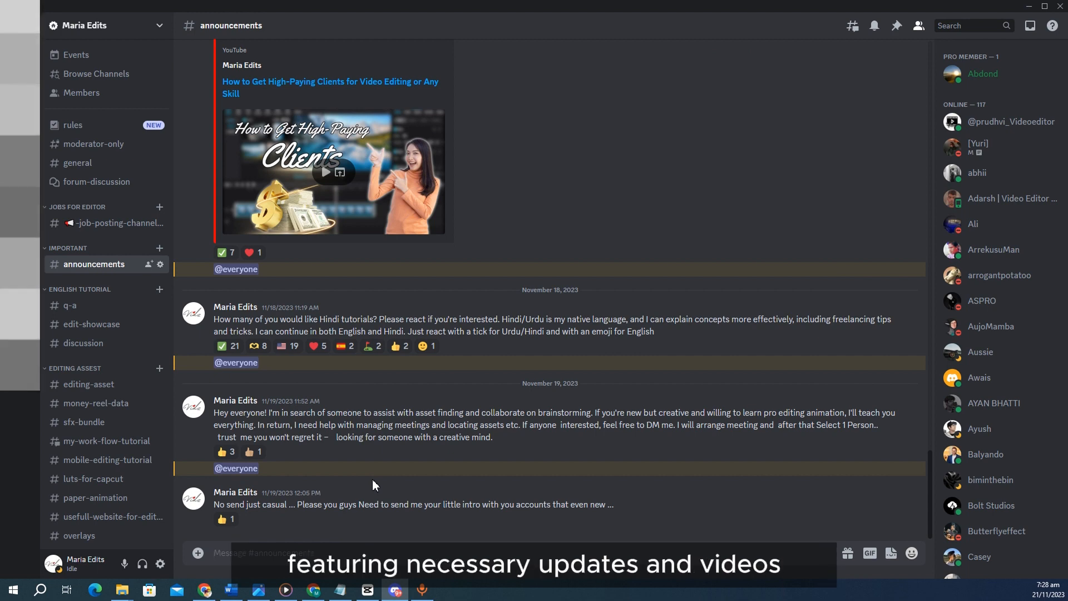
scroll(373, 479, "up", 5)
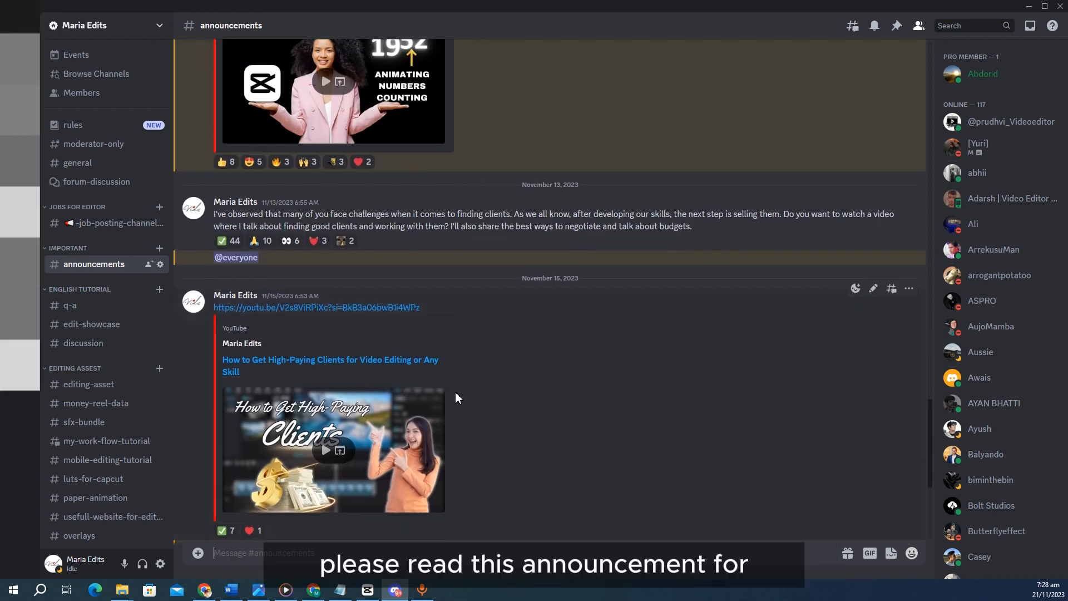
scroll(456, 393, "down", 5)
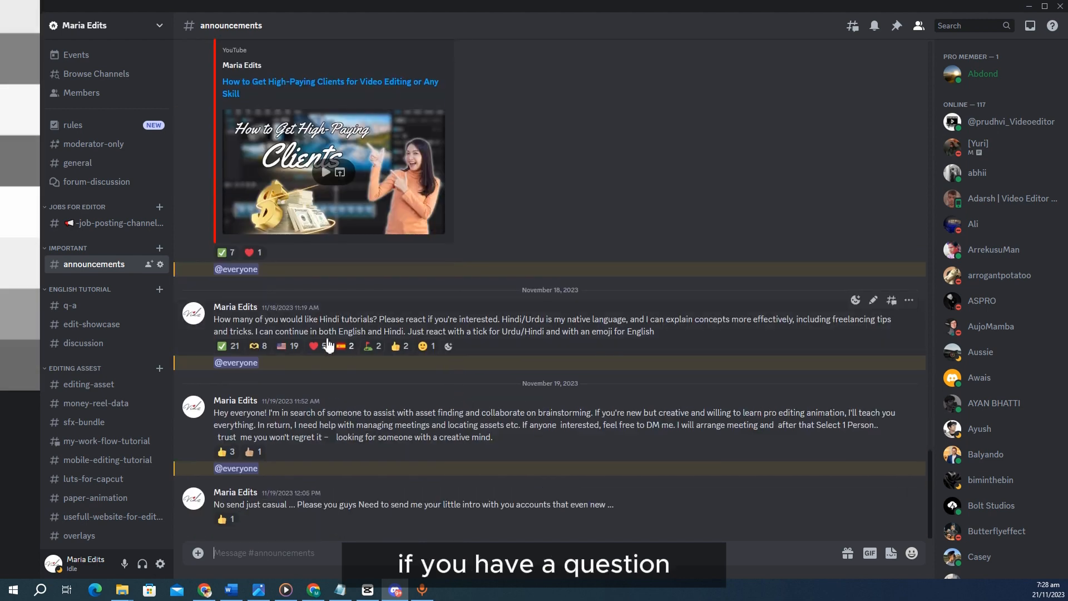
- View the q-a, edit-showcase and discussion channels of the English Tutorial category in turn
left_click(62, 308)
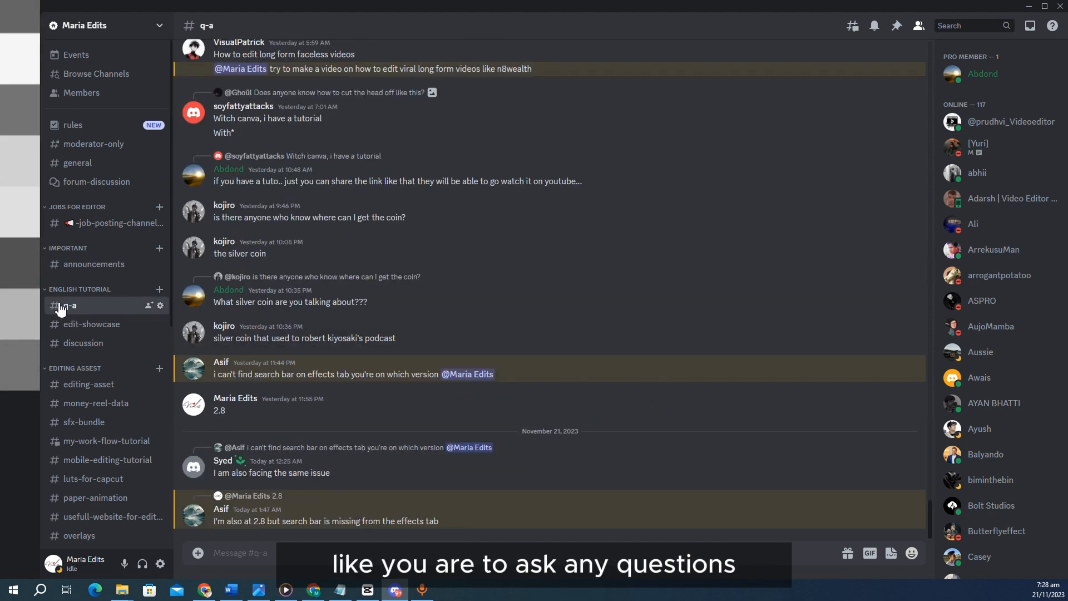
left_click(90, 326)
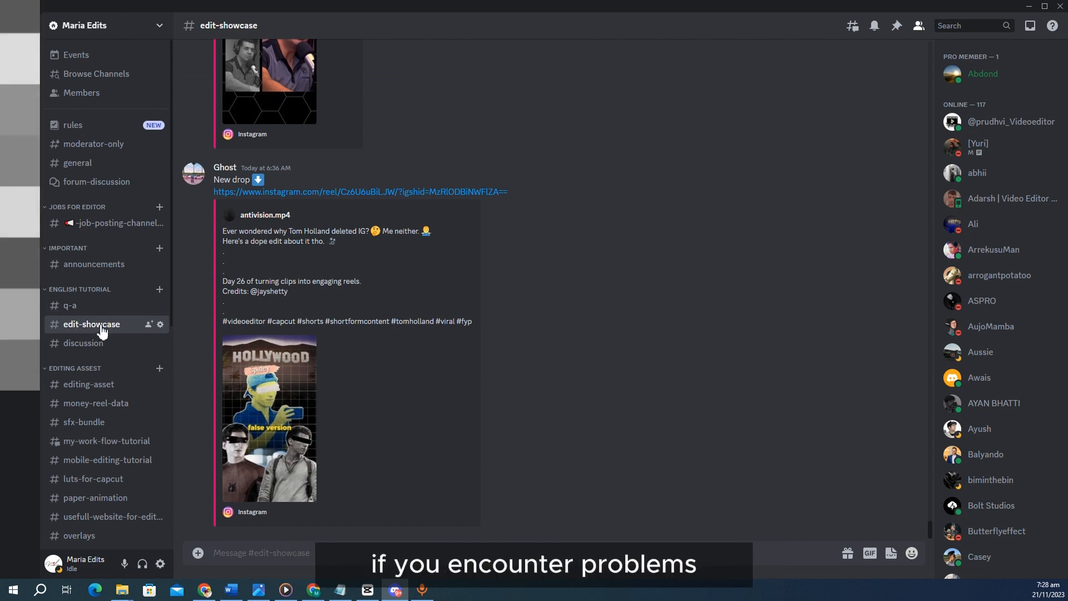
left_click(97, 347)
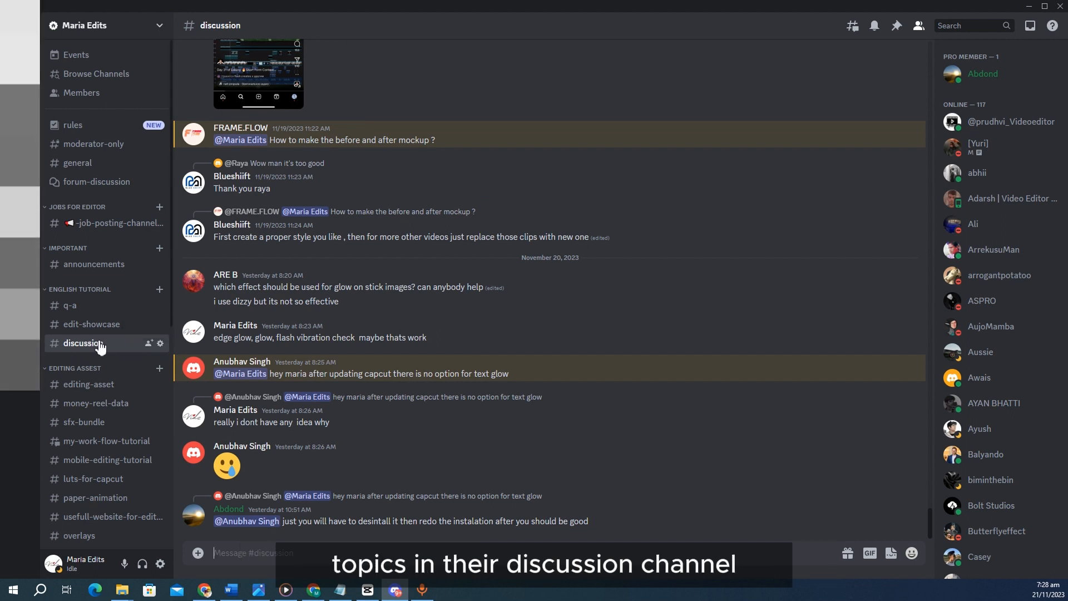
- Survey the Editing Assest channels and examine the editing-asset channel back to its October 9, 2023 download links
scroll(122, 330, "down", 2)
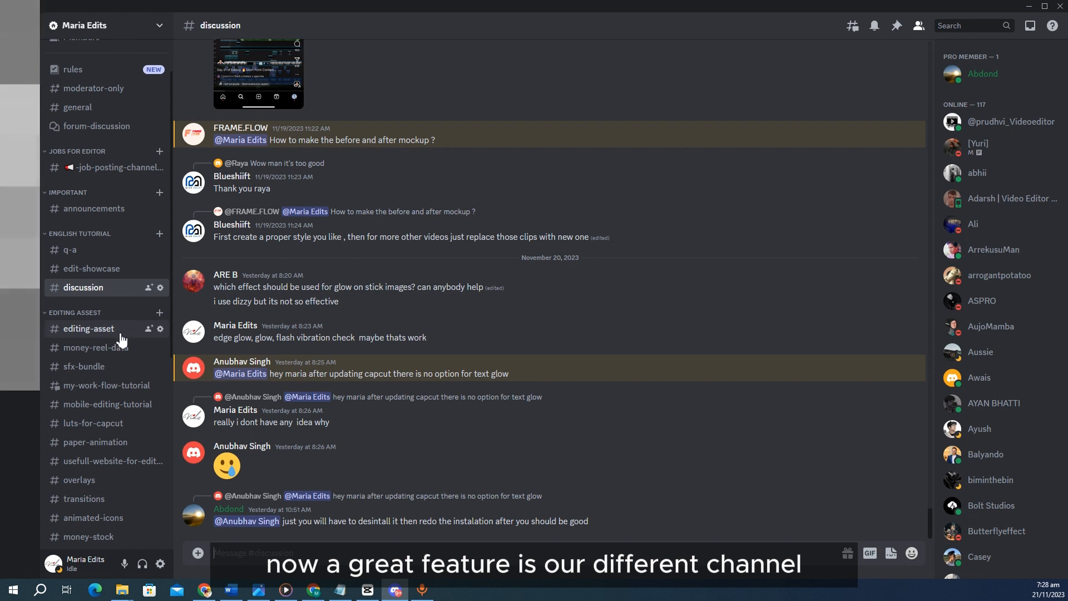
scroll(122, 339, "down", 4)
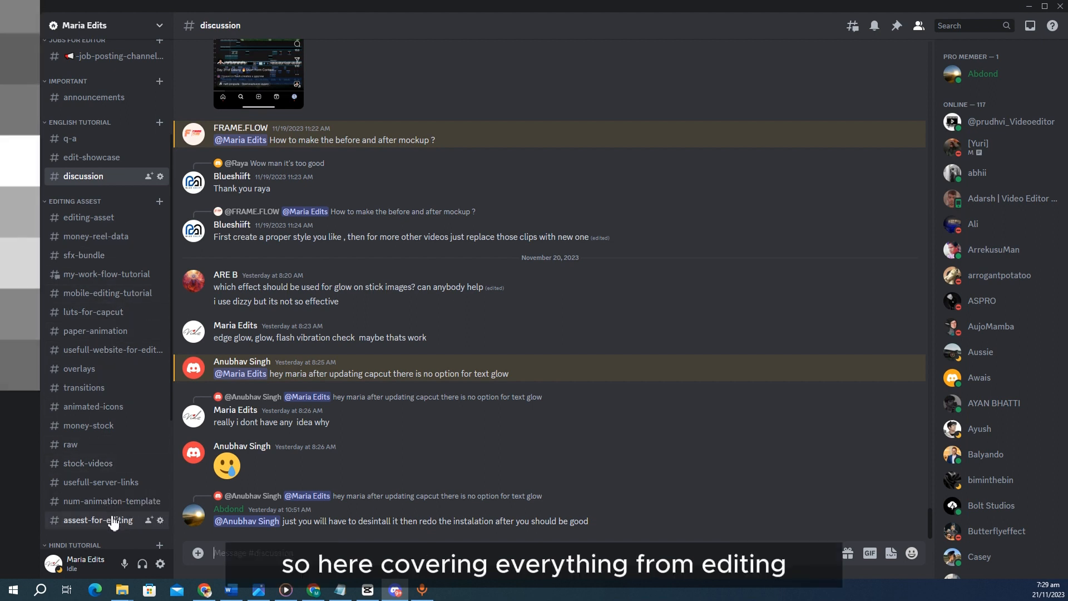
left_click(81, 217)
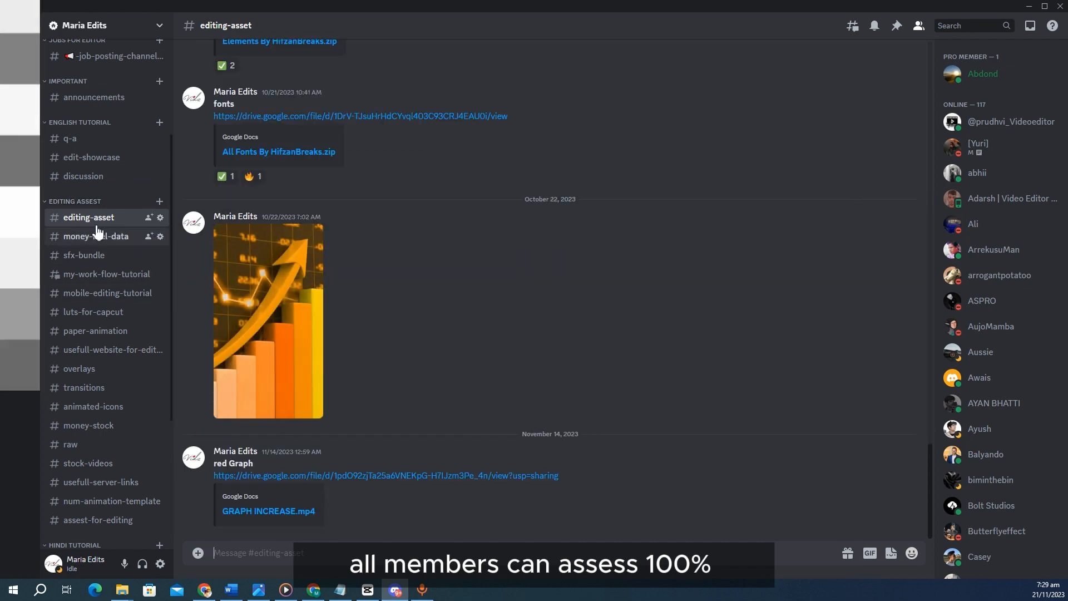
scroll(490, 423, "up", 5)
scroll(498, 400, "up", 15)
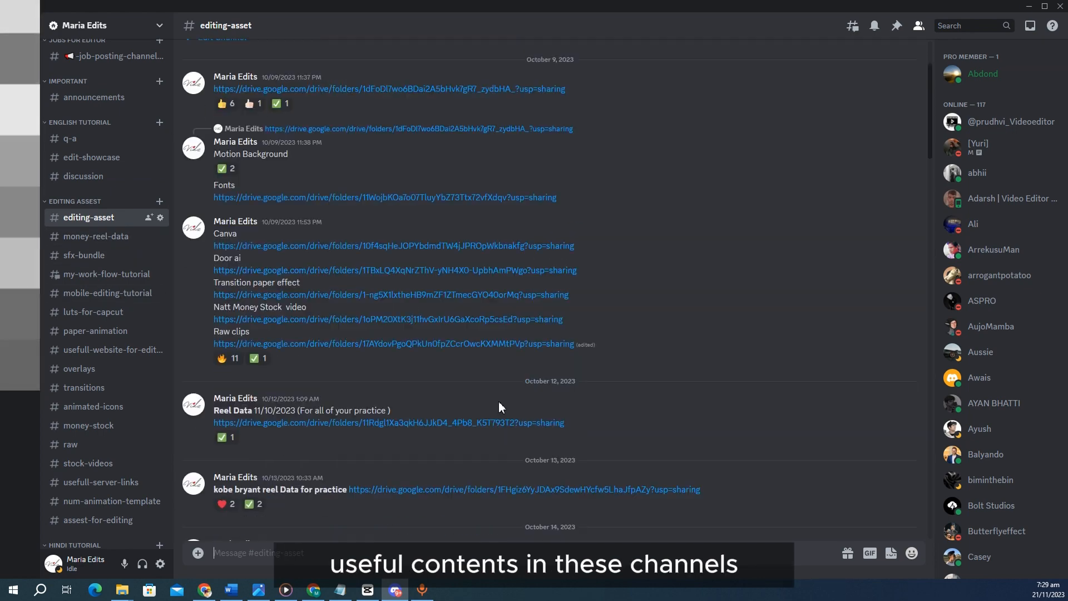
- Look through the remaining editing-asset posts, the money-reel-data channel and the Hindi Tutorial category's capcut-pro-training channel
scroll(428, 431, "down", 20)
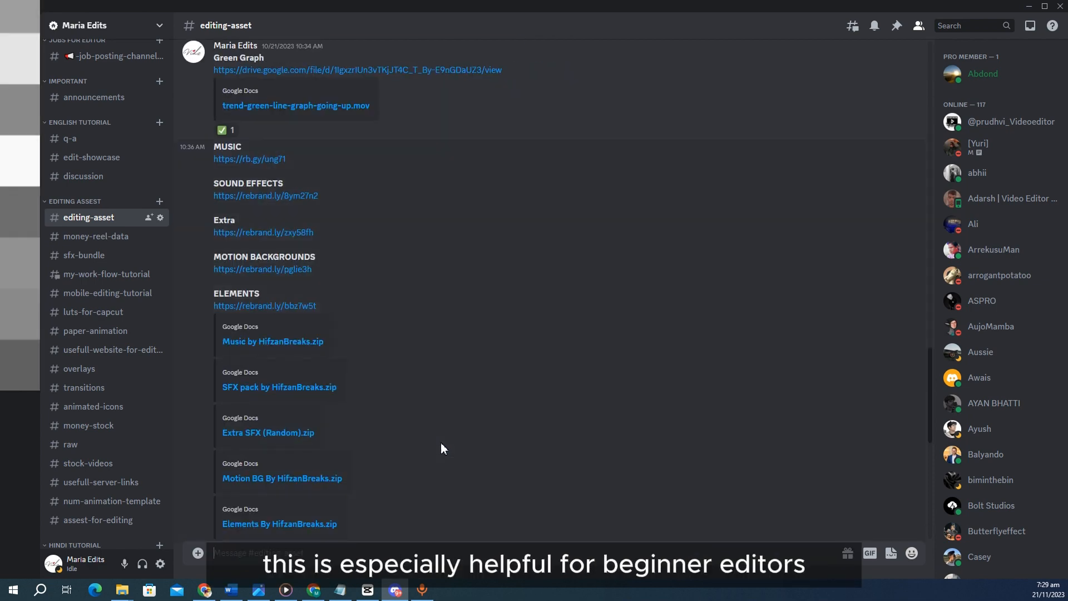
left_click(84, 237)
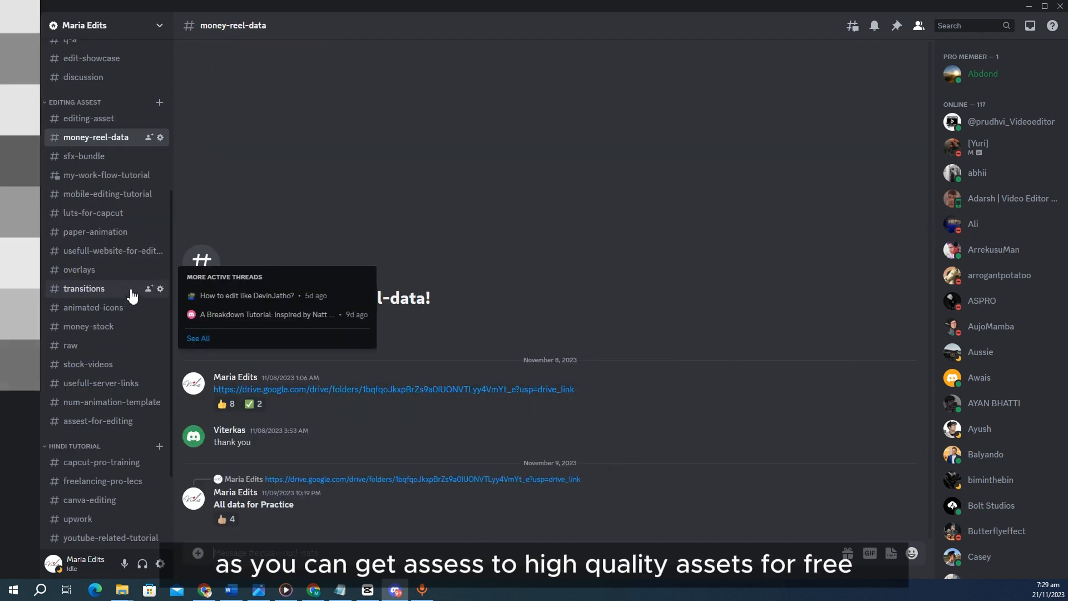
scroll(143, 290, "down", 3)
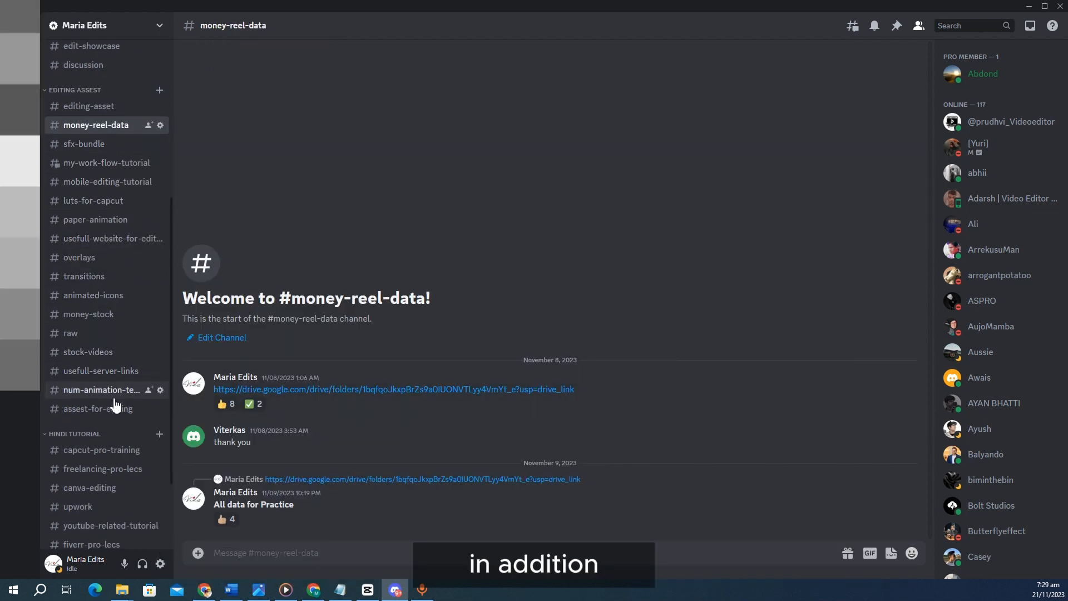
scroll(115, 376, "down", 3)
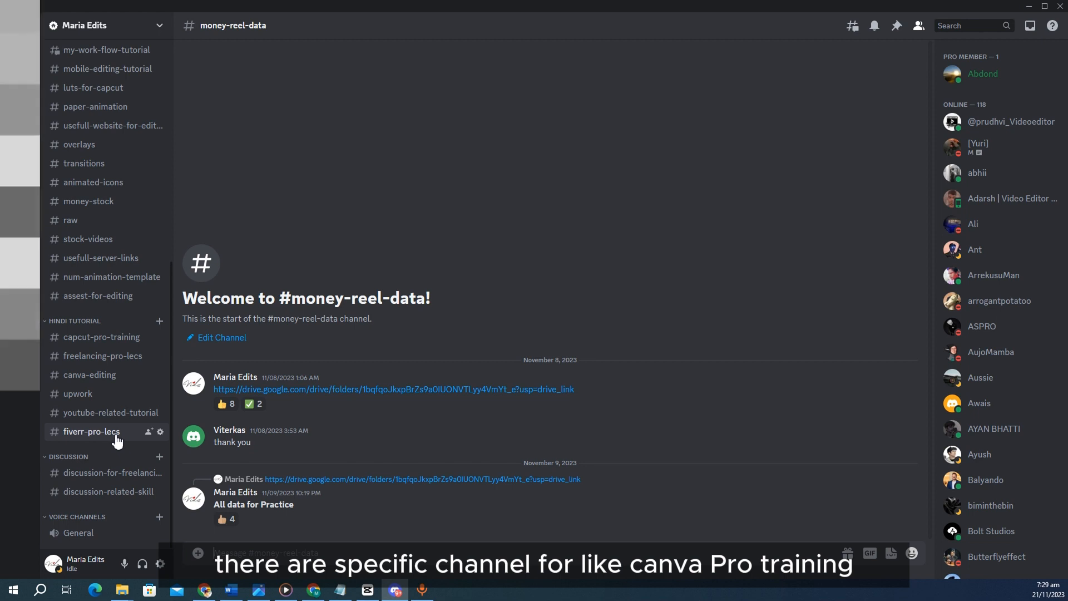
left_click(90, 338)
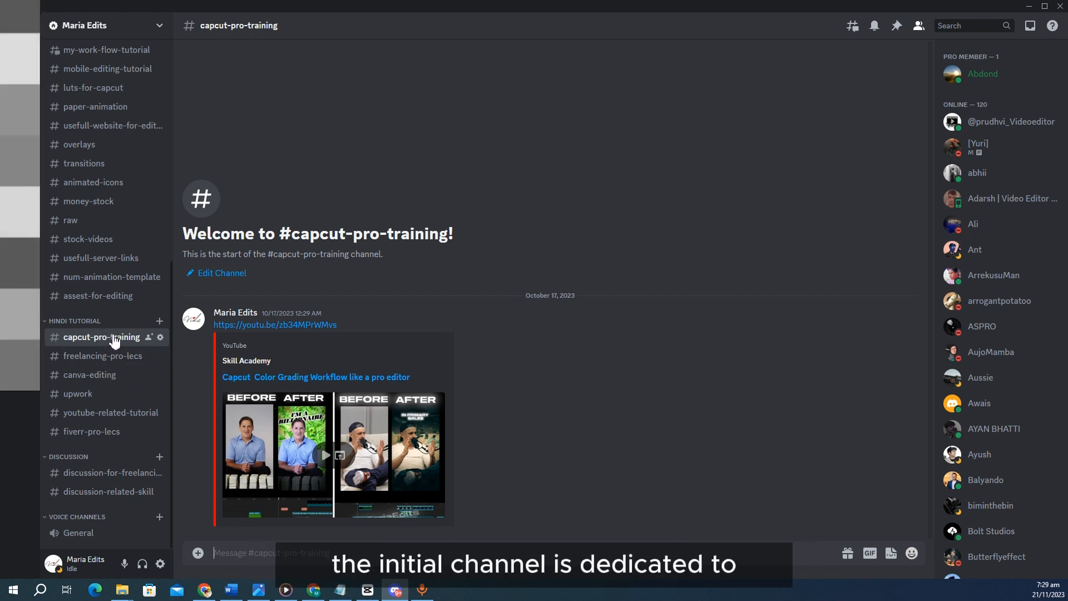
- View the recent messages in the discussion-for-freelancing and discussion-related-skill channels
left_click(102, 472)
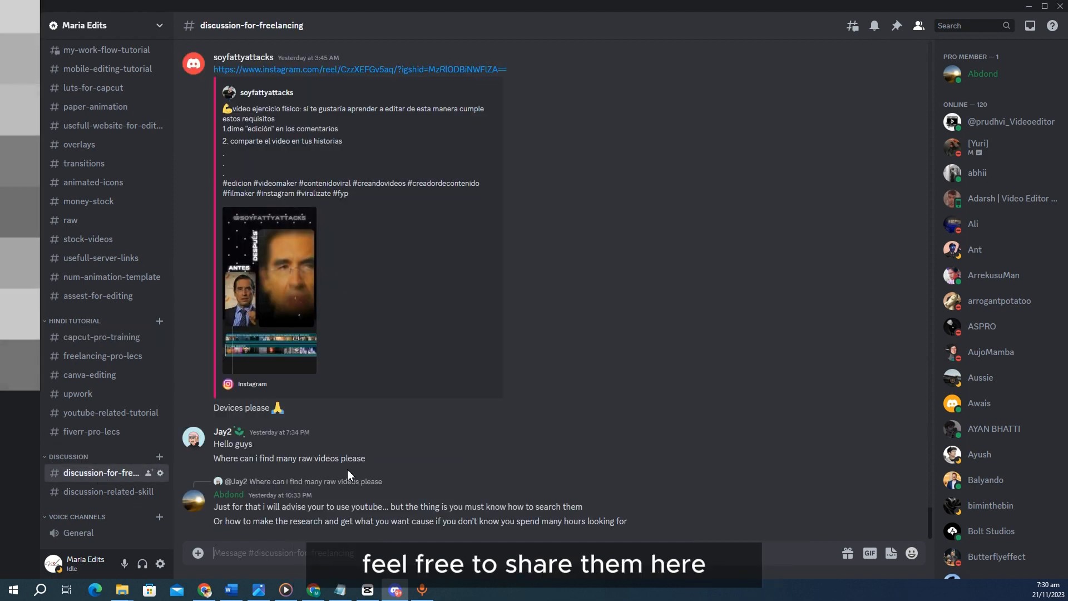
scroll(347, 469, "up", 4)
scroll(359, 449, "down", 4)
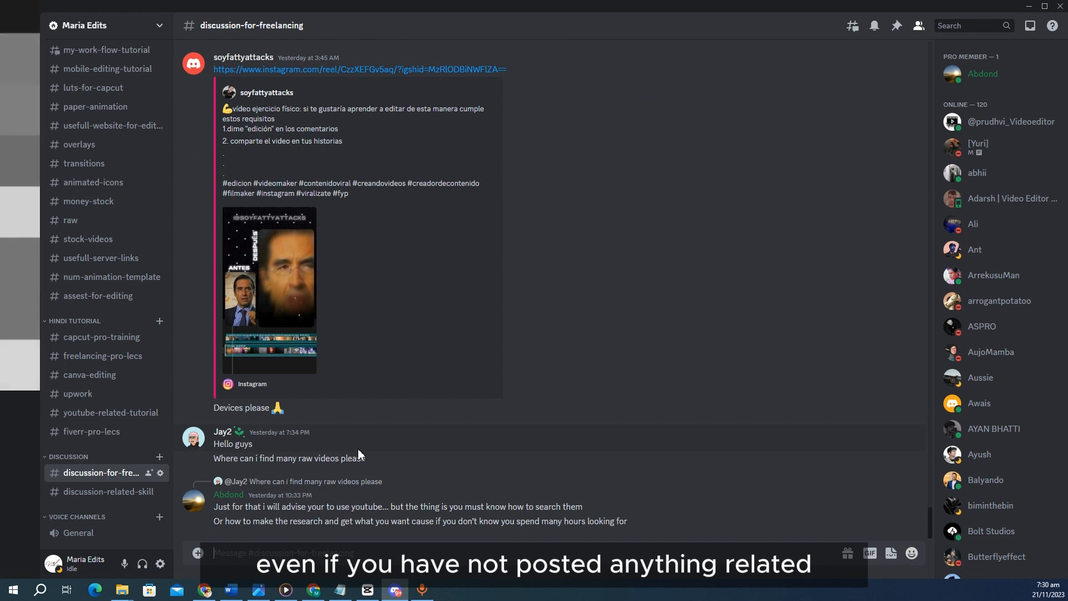
left_click(136, 492)
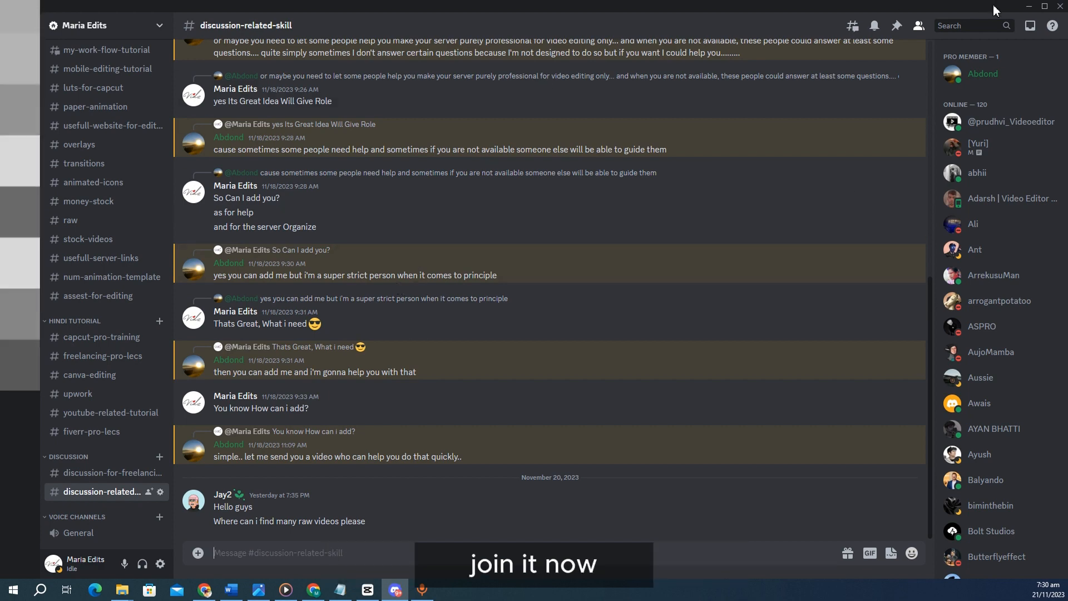
- Switch to CapCut and replace the timeline's last clip, the couch photo, with Untitled design (20).png starting just after the 14-second mark
left_click(1029, 8)
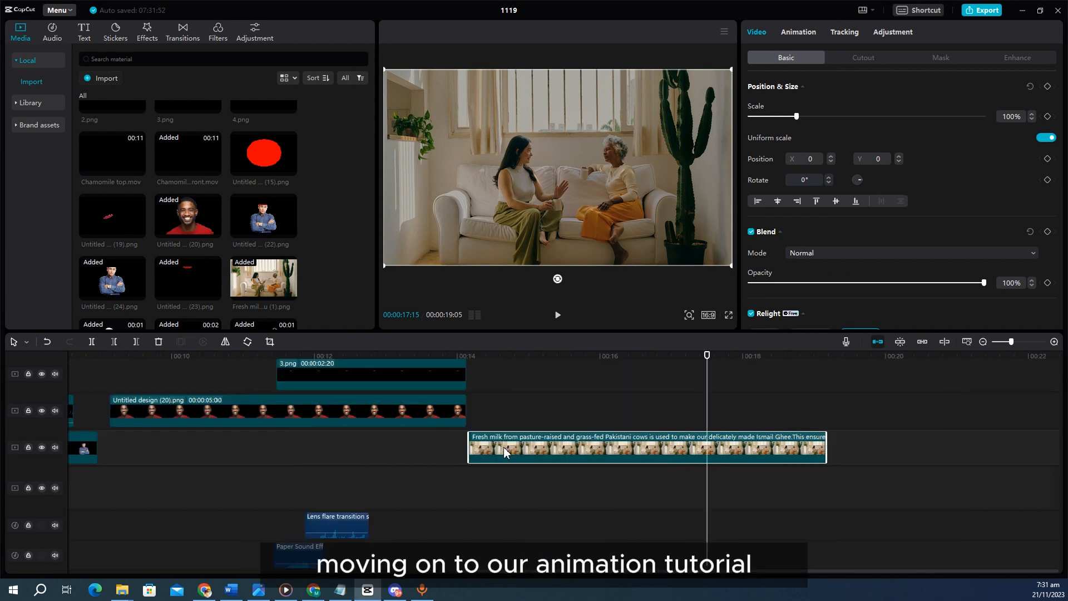
key("Delete")
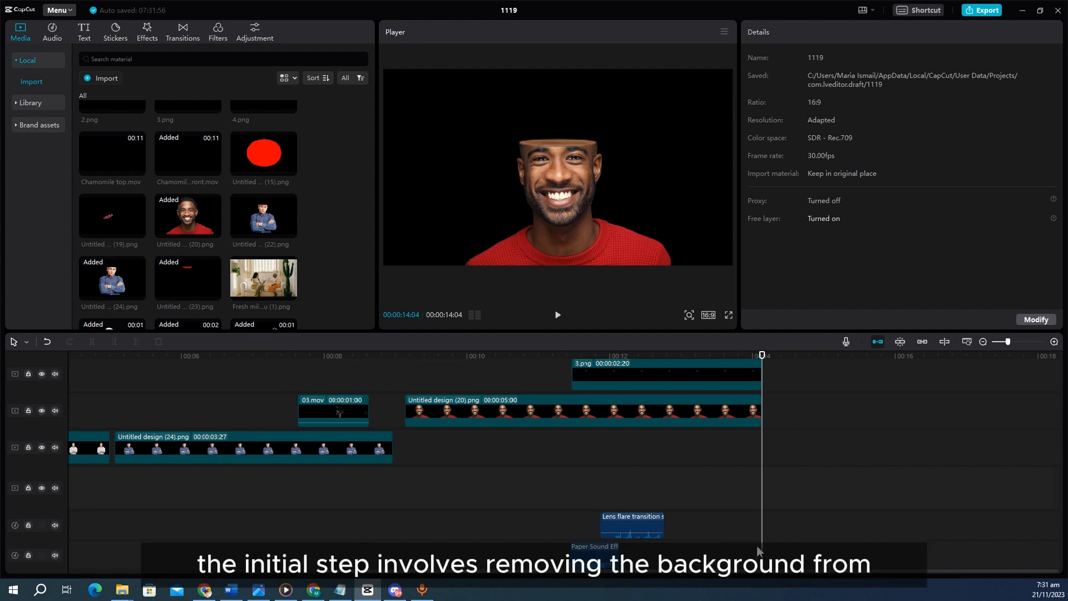
left_click(214, 231)
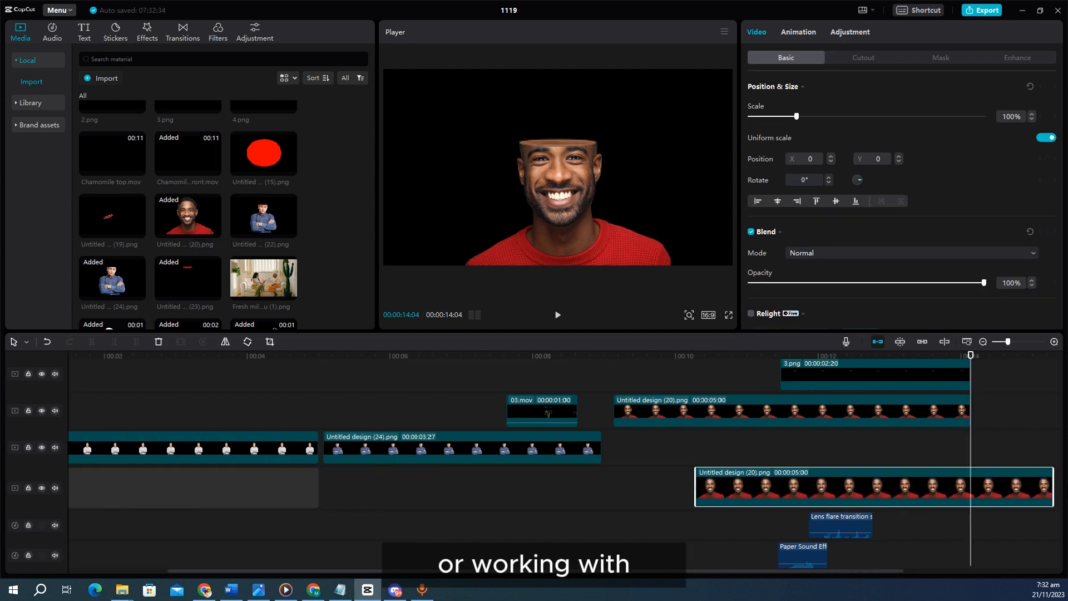
left_click_drag(932, 488, 1011, 430)
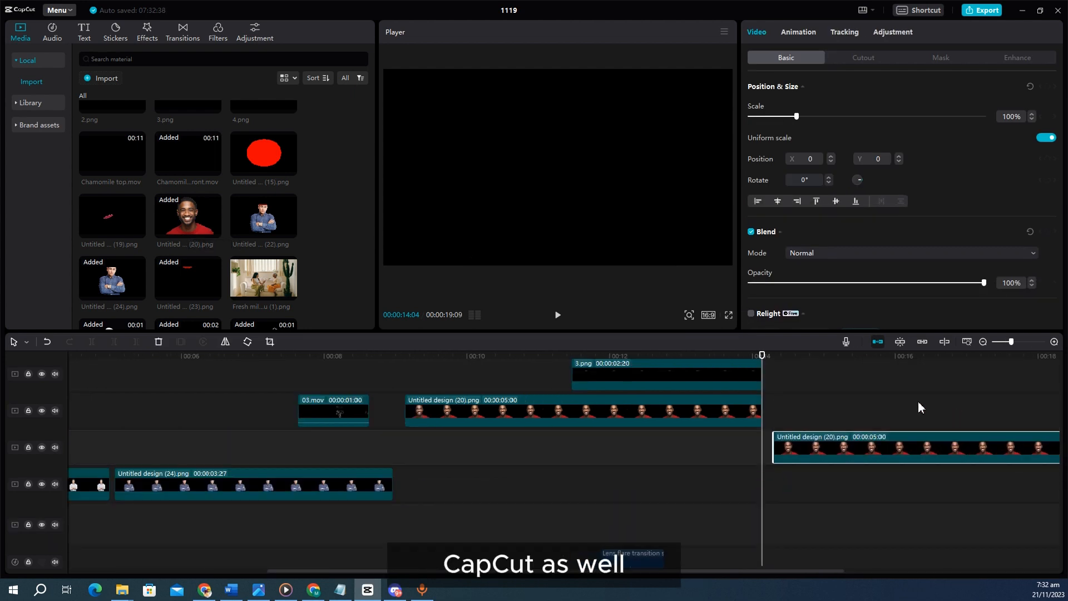
- Scale the new portrait clip down to 71% and lower it to Y -311 so it rests on the frame's bottom edge
left_click(773, 422)
left_click(783, 427)
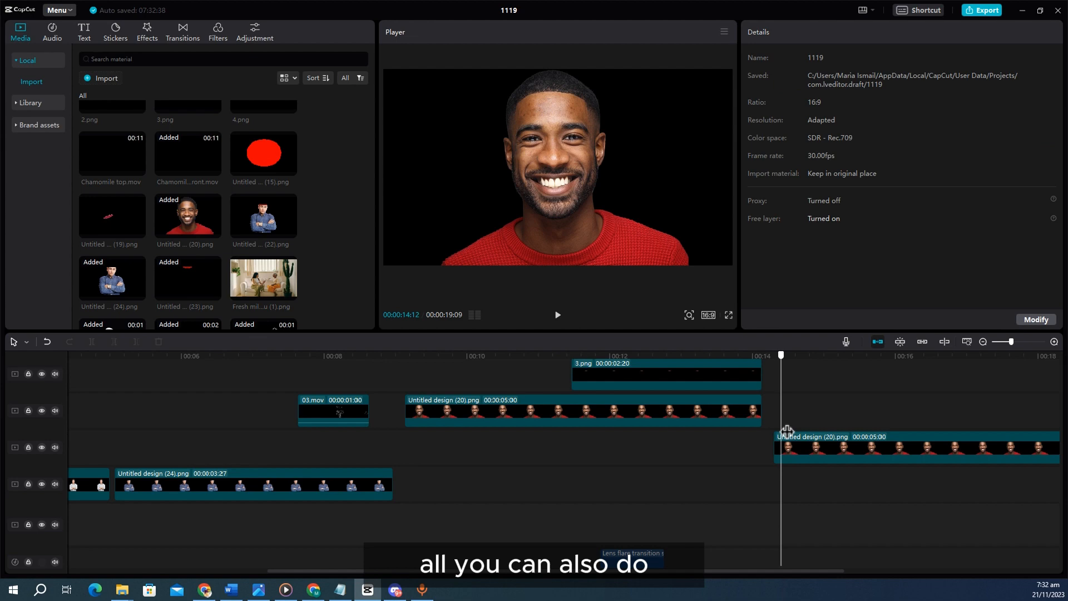
left_click(823, 458)
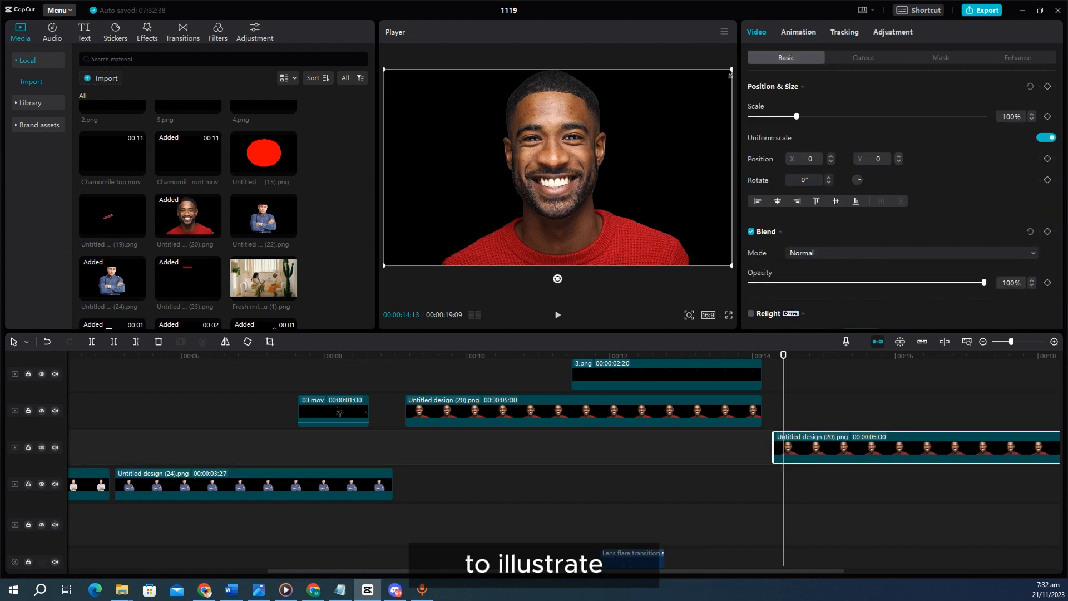
left_click_drag(731, 70, 682, 98)
left_click_drag(552, 143, 561, 172)
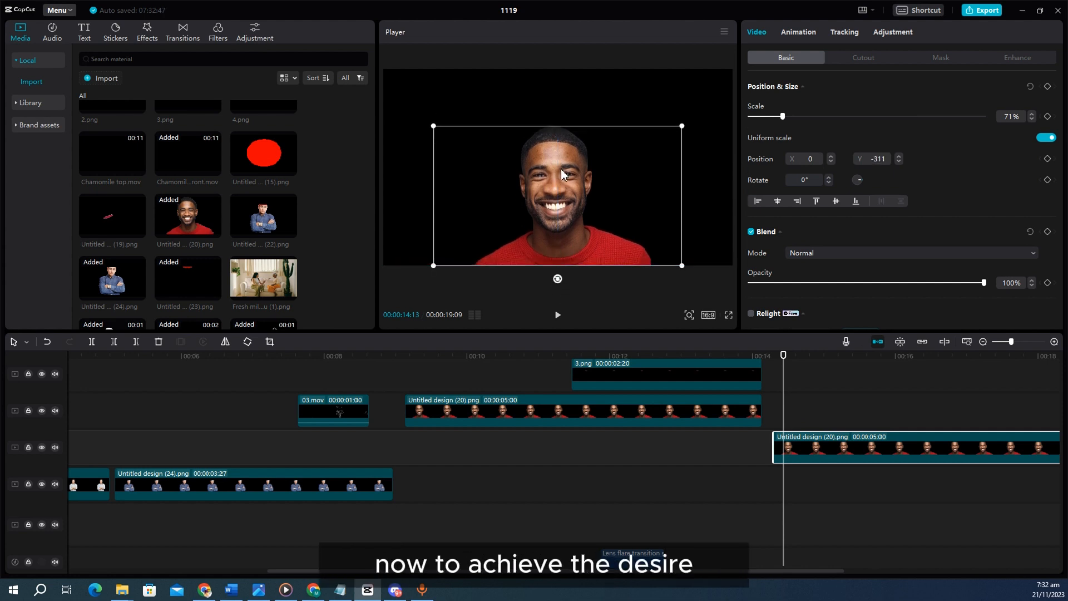
- Duplicate the portrait clip and place the copy on the track directly above, aligned with the original's start
left_click(771, 419)
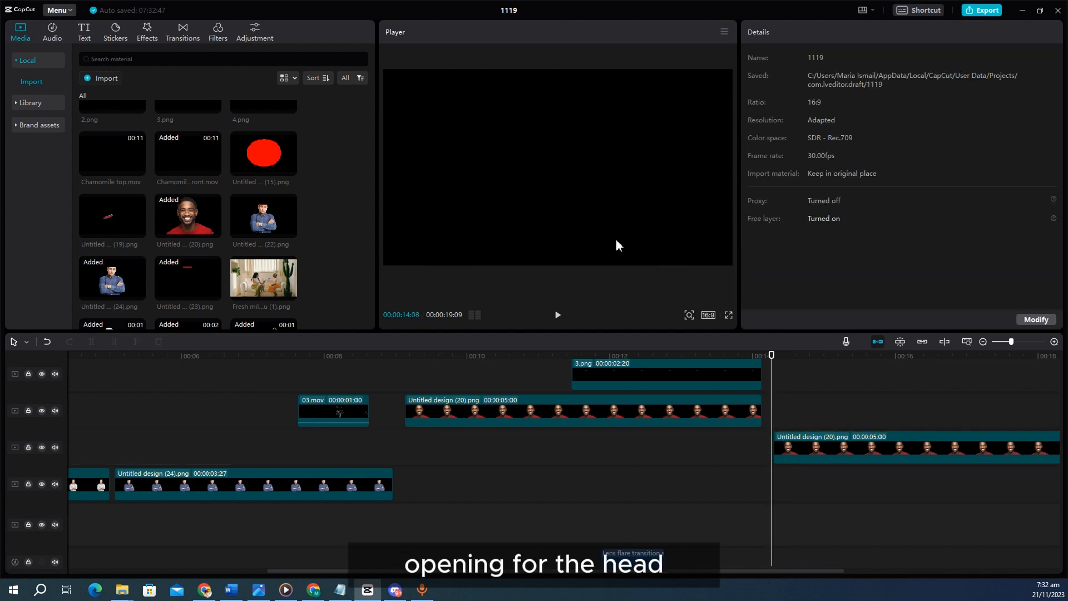
left_click(819, 453)
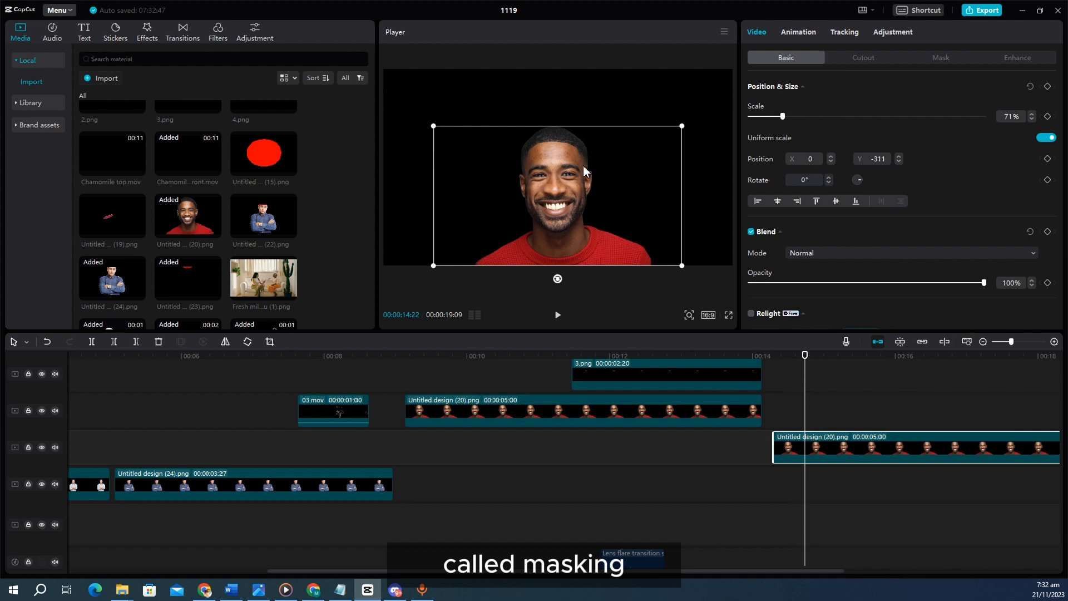
key("ctrl+c")
key("ctrl+v")
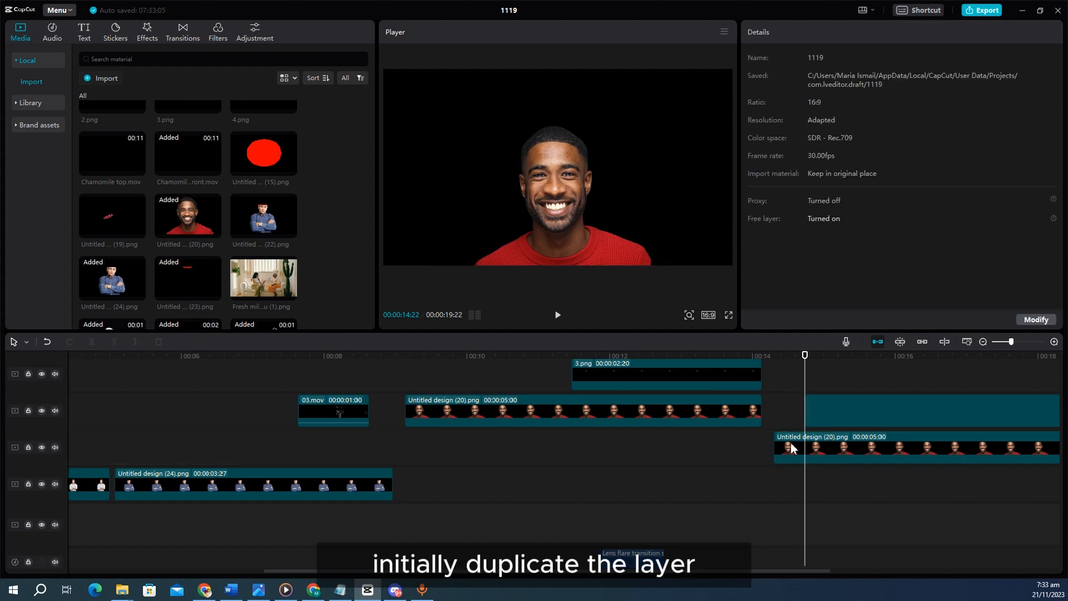
left_click_drag(840, 411, 811, 405)
- Set the lower portrait clip's opacity to 32%
left_click(809, 389)
left_click(810, 414)
left_click(806, 450)
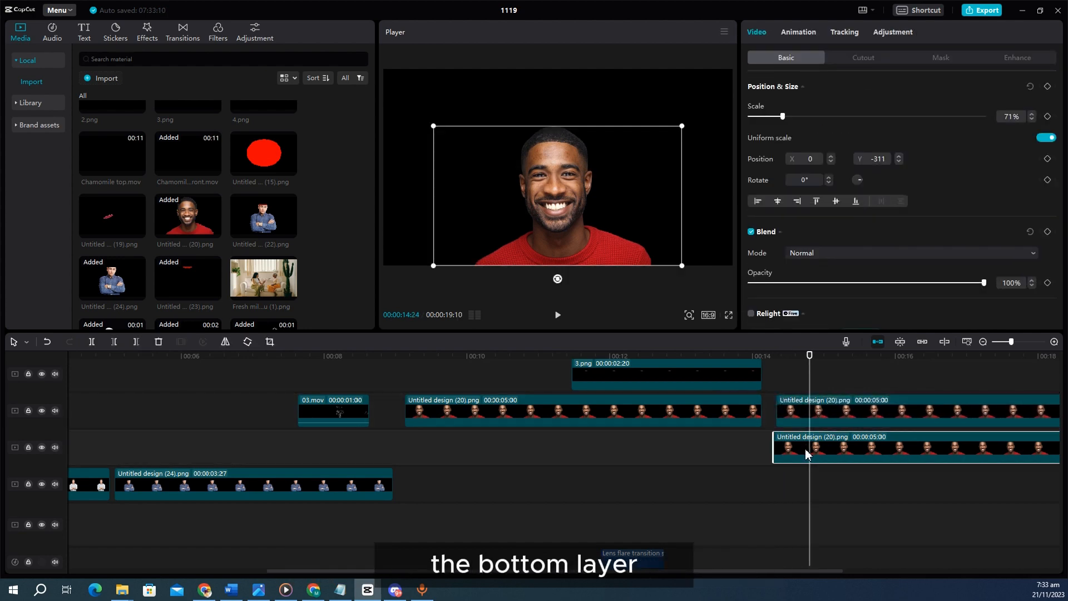
left_click_drag(880, 283, 824, 284)
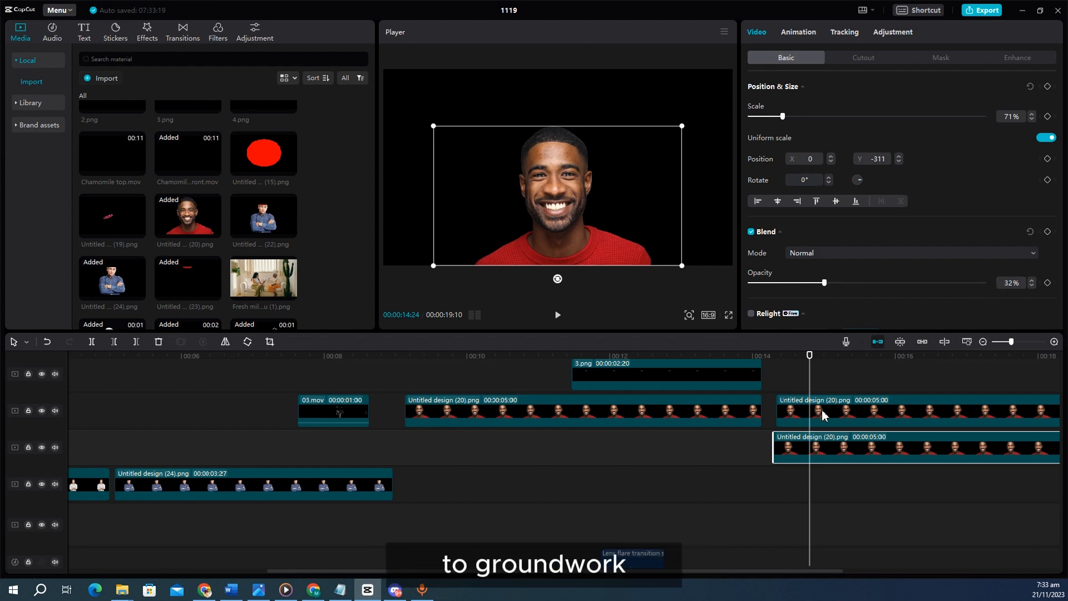
- Apply a Split mask to the upper portrait clip with the dividing line across the forehead at Y 275
left_click(822, 414)
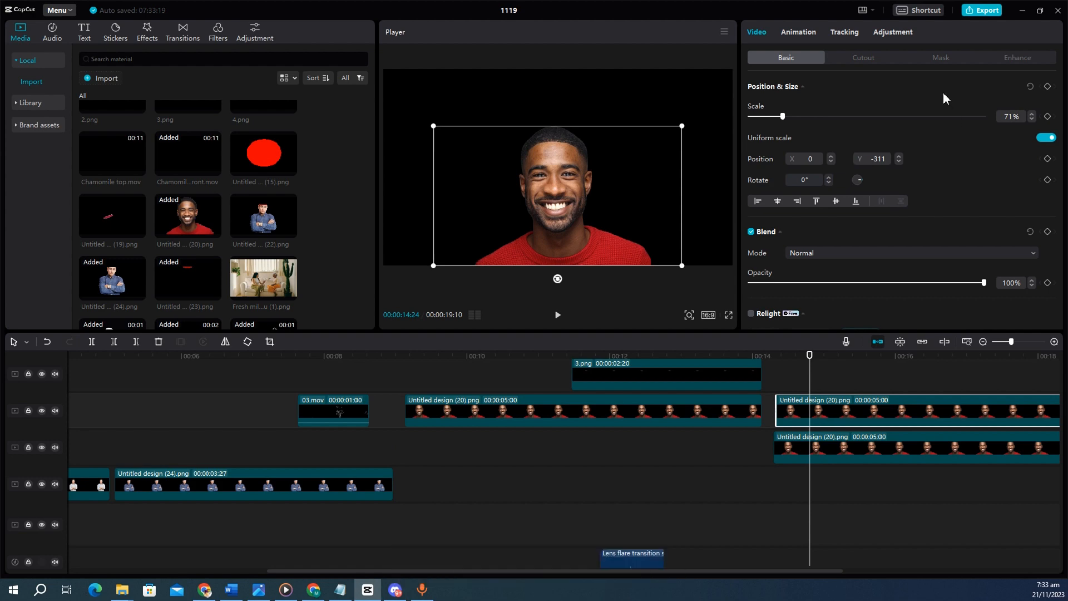
left_click(947, 61)
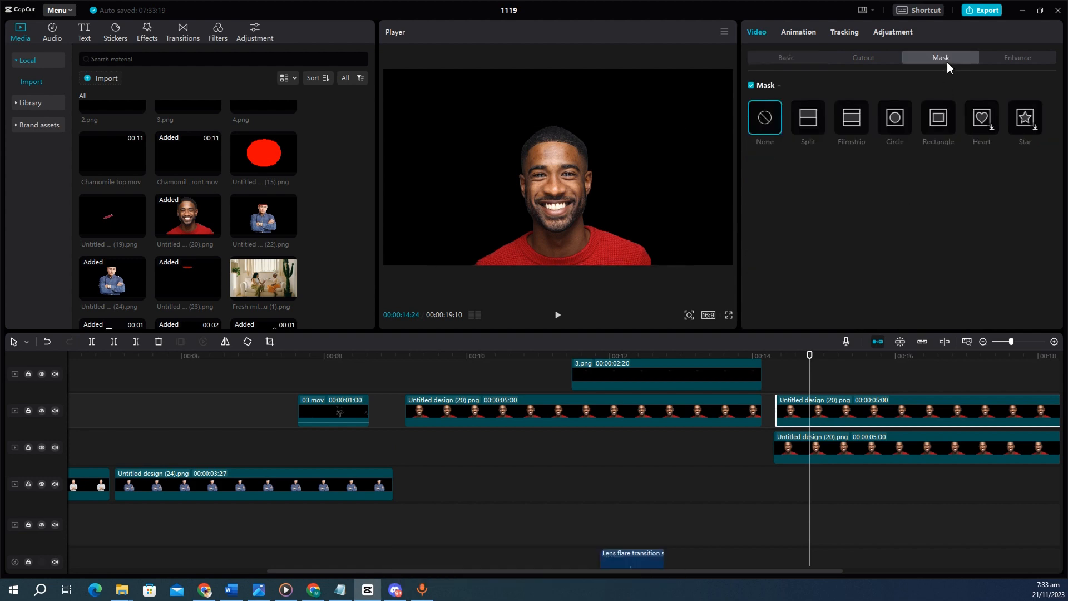
left_click(809, 122)
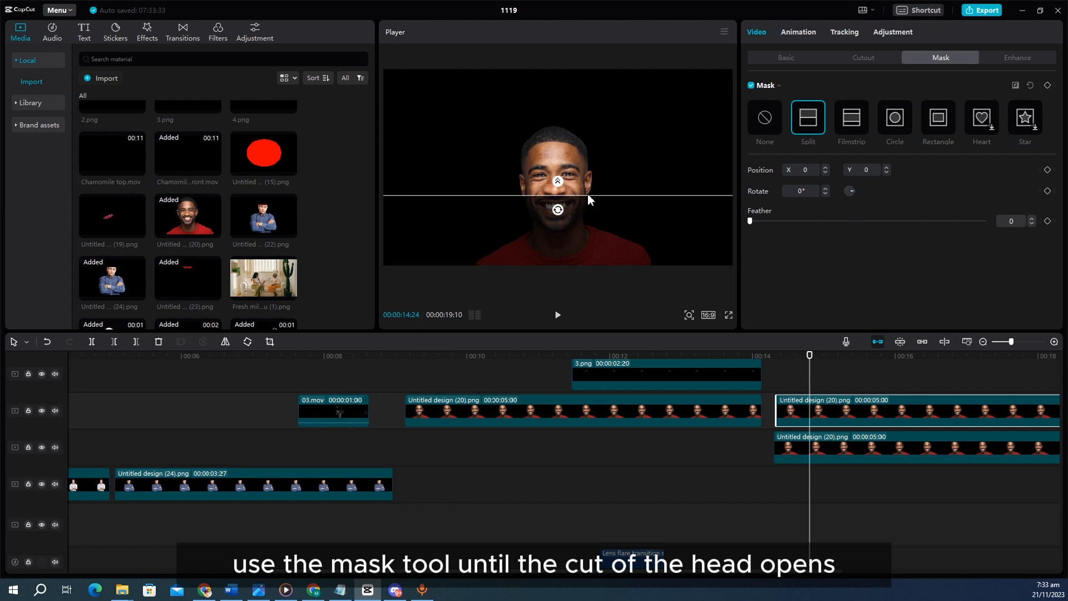
left_click_drag(588, 194, 589, 156)
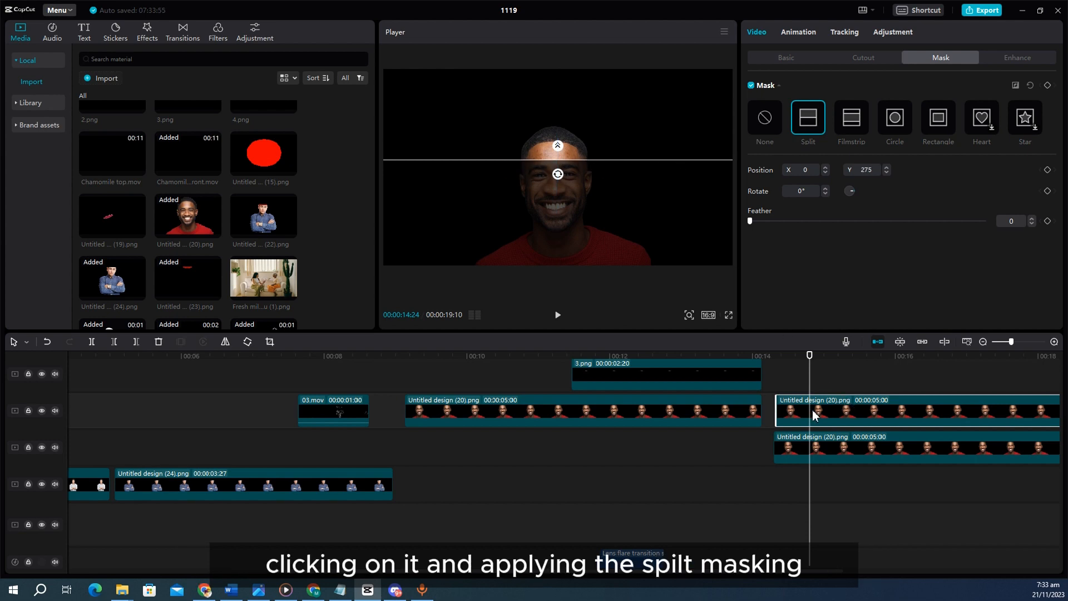
- Apply a Split mask to the lower portrait clip, rotated -180°, with its line across the forehead at about Y 271
left_click(822, 449)
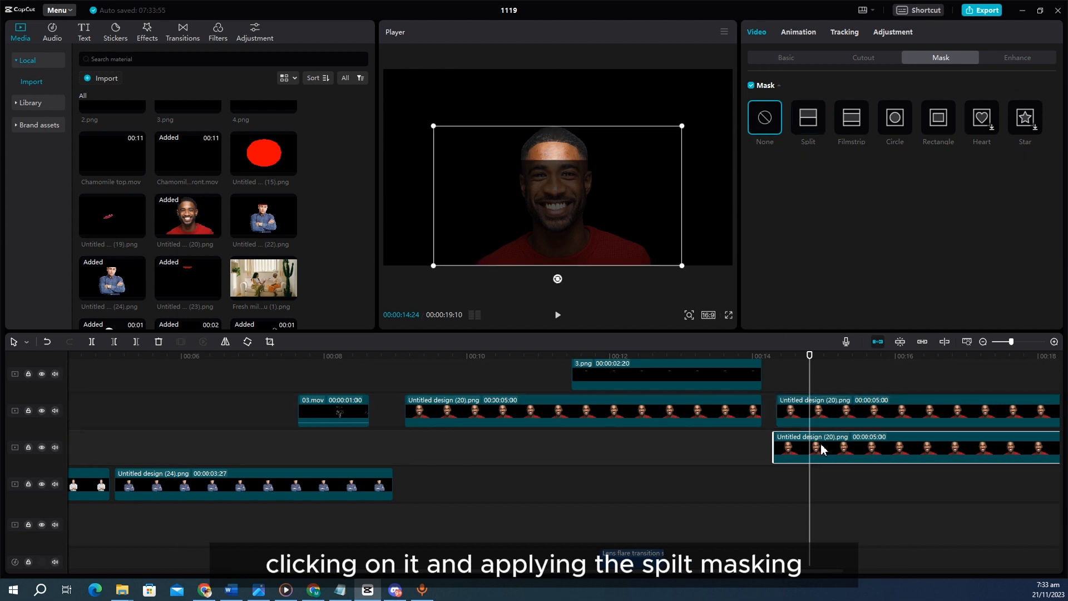
left_click(809, 129)
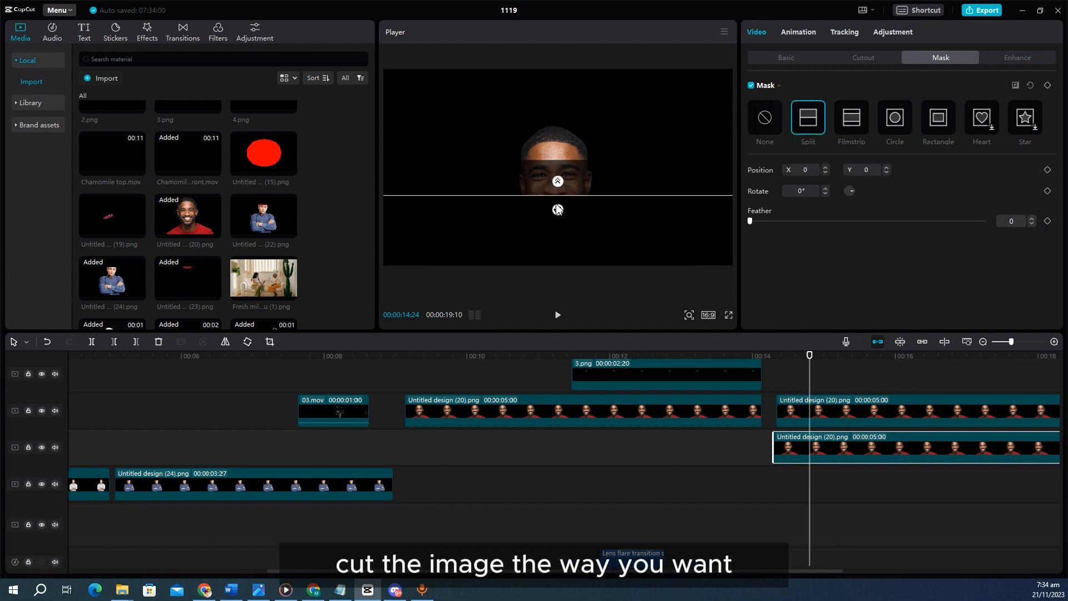
left_click_drag(557, 210, 568, 162)
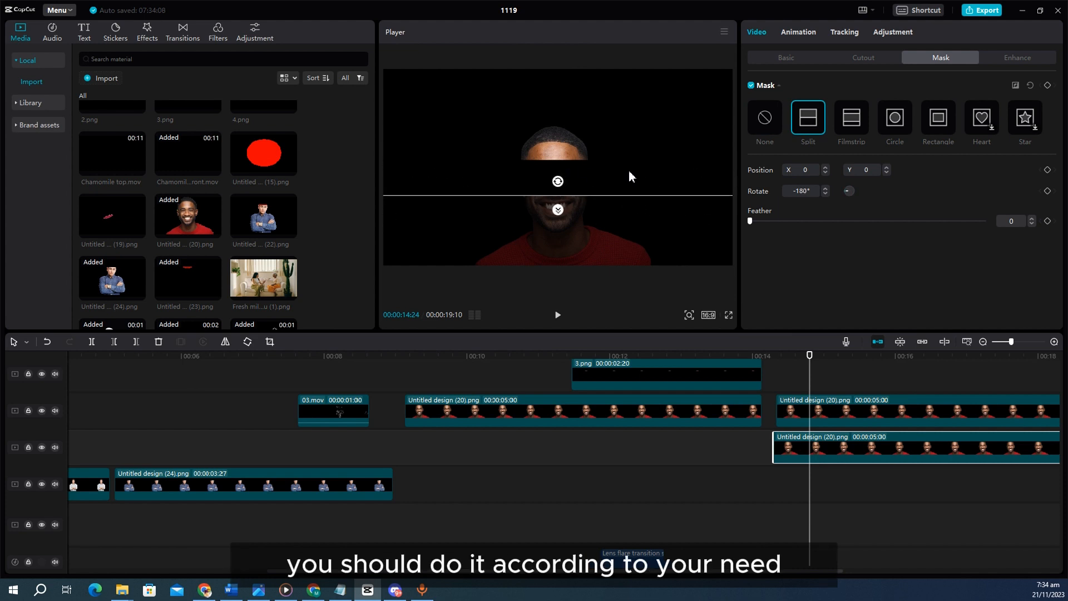
left_click_drag(603, 195, 607, 159)
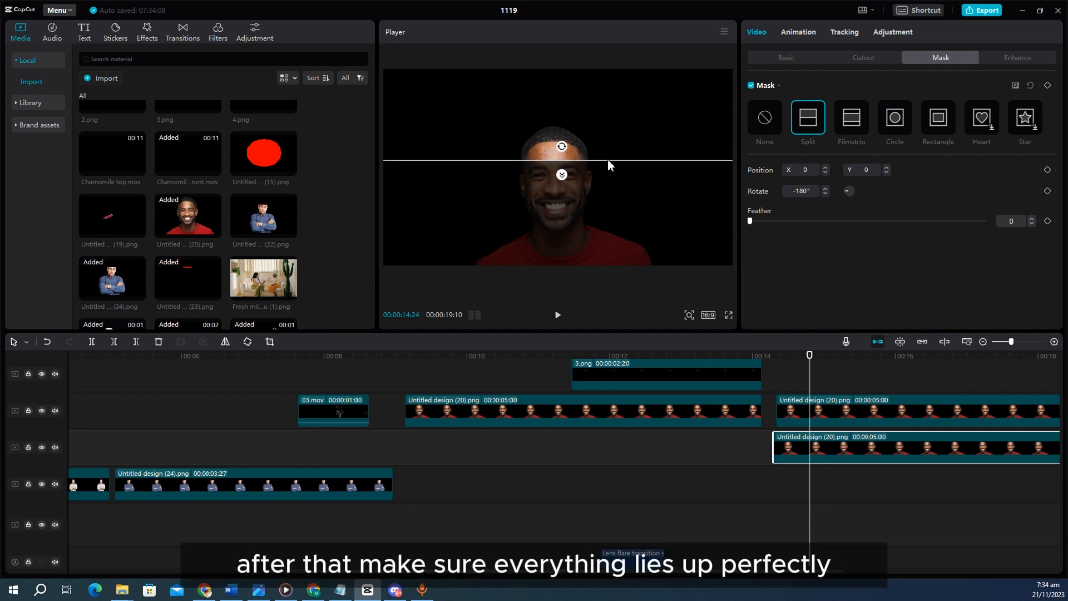
- Fine-tune the lower clip's mask line to X 24, Y 277 and check the forehead cut up close
left_click(689, 315)
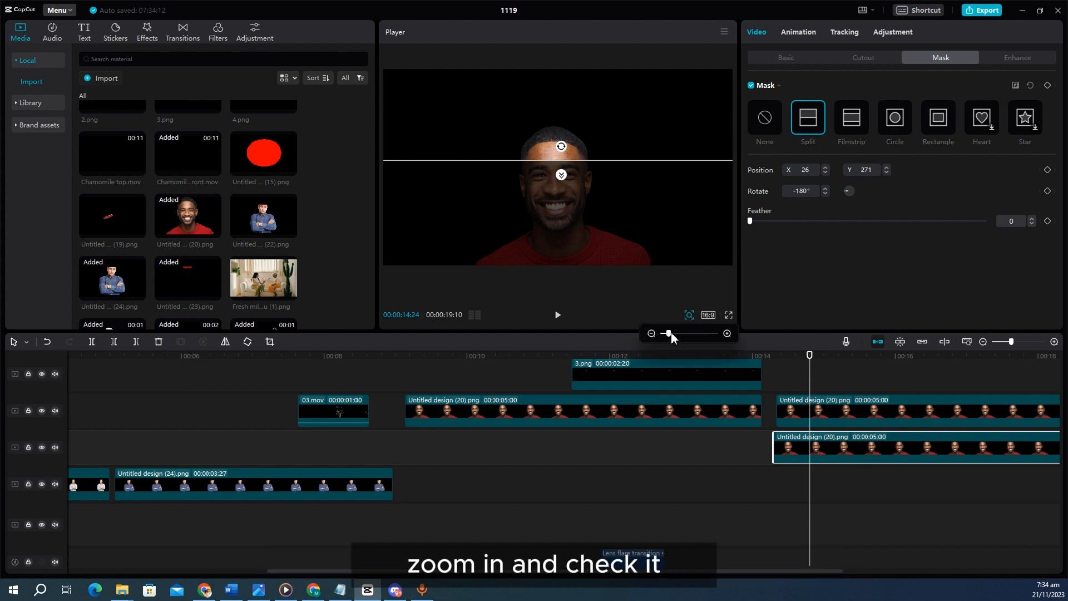
left_click_drag(671, 332, 695, 337)
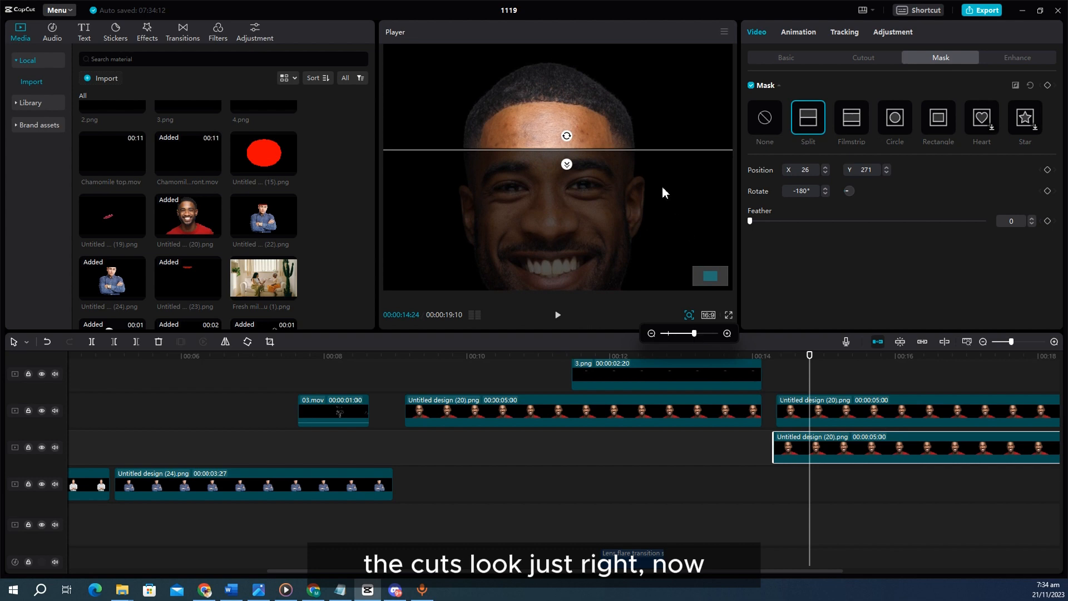
left_click_drag(629, 152, 629, 149)
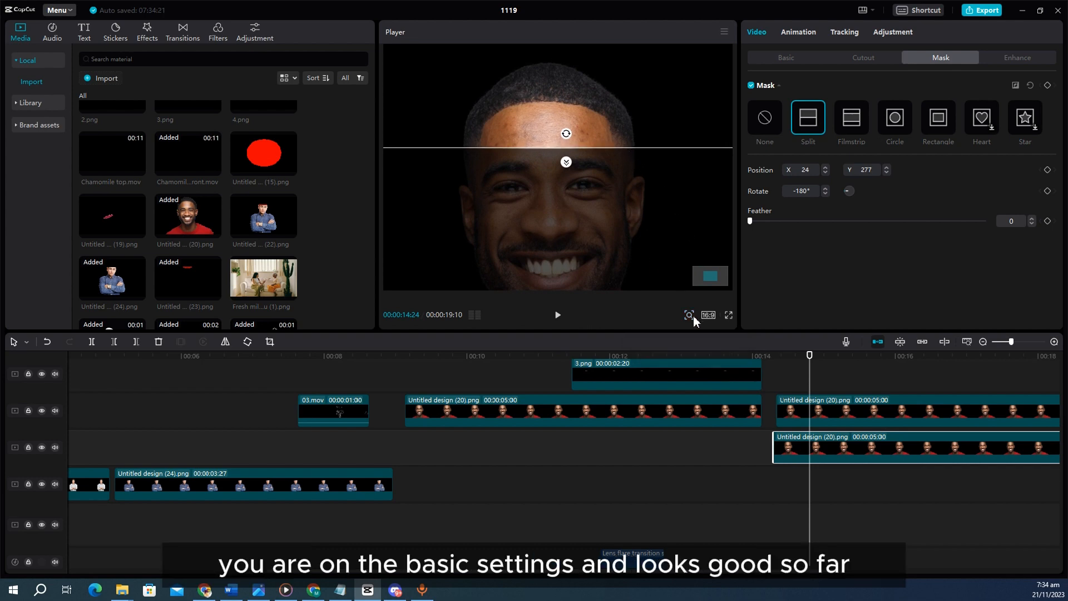
mouse_move(690, 317)
left_click_drag(695, 333, 705, 335)
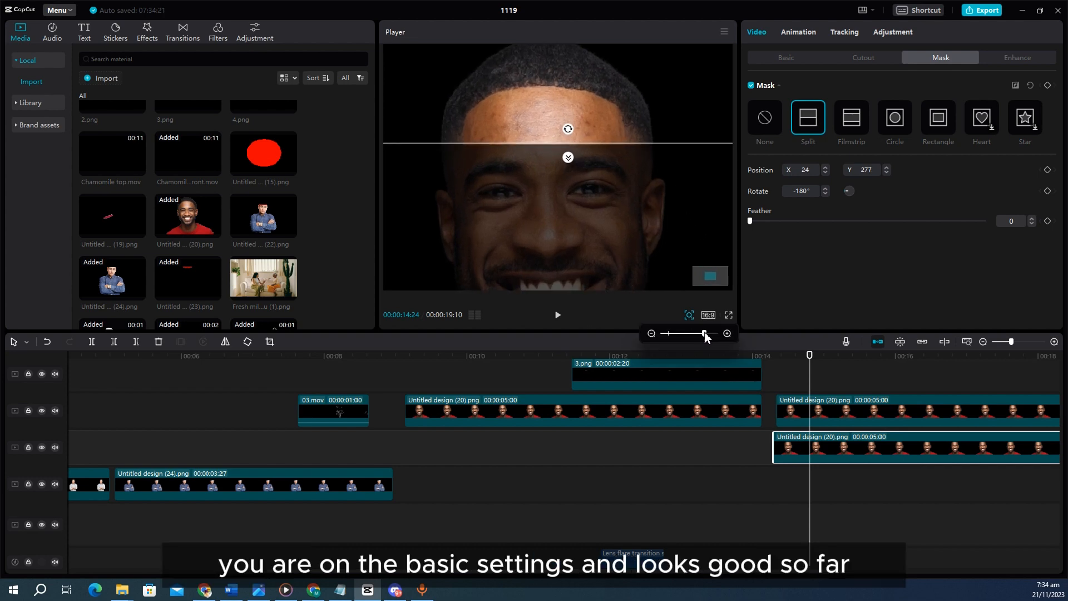
- Set the lower portrait clip's opacity to 100% with the whole frame back in view
left_click(790, 59)
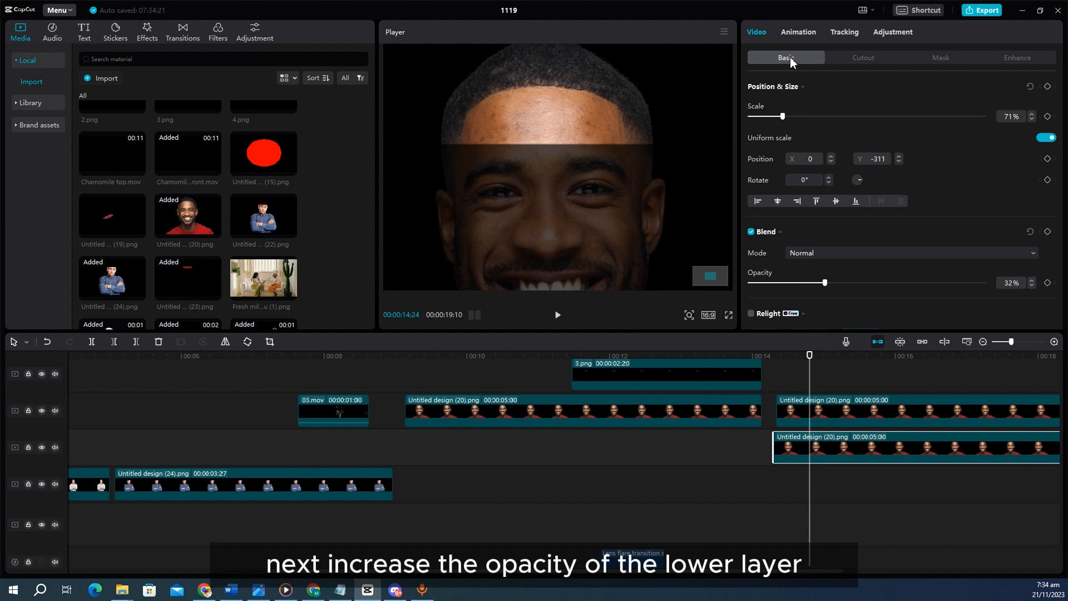
mouse_move(689, 315)
left_click(667, 333)
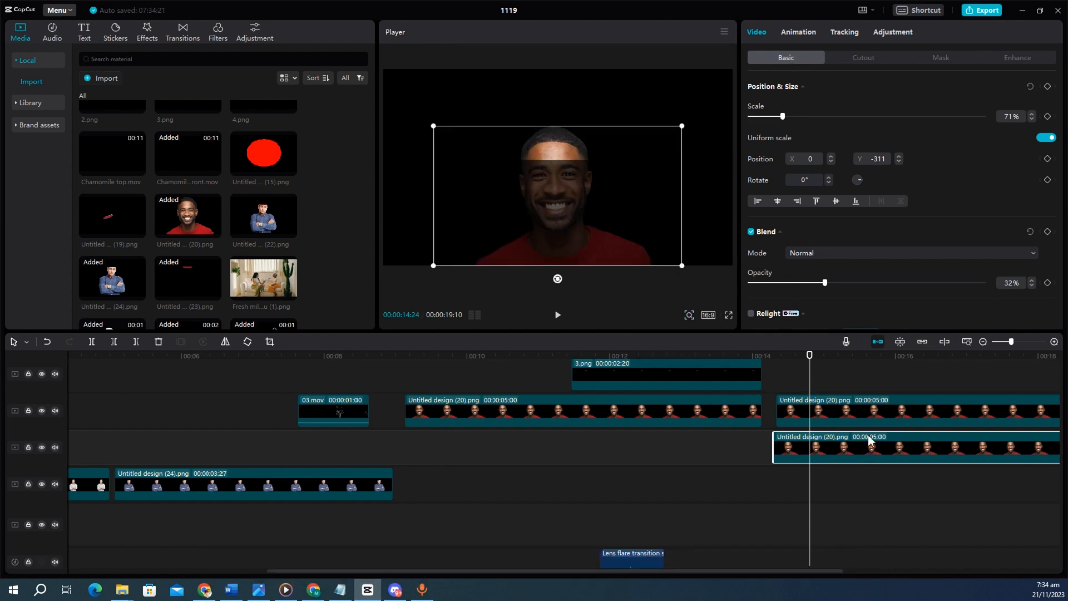
left_click_drag(889, 286, 988, 284)
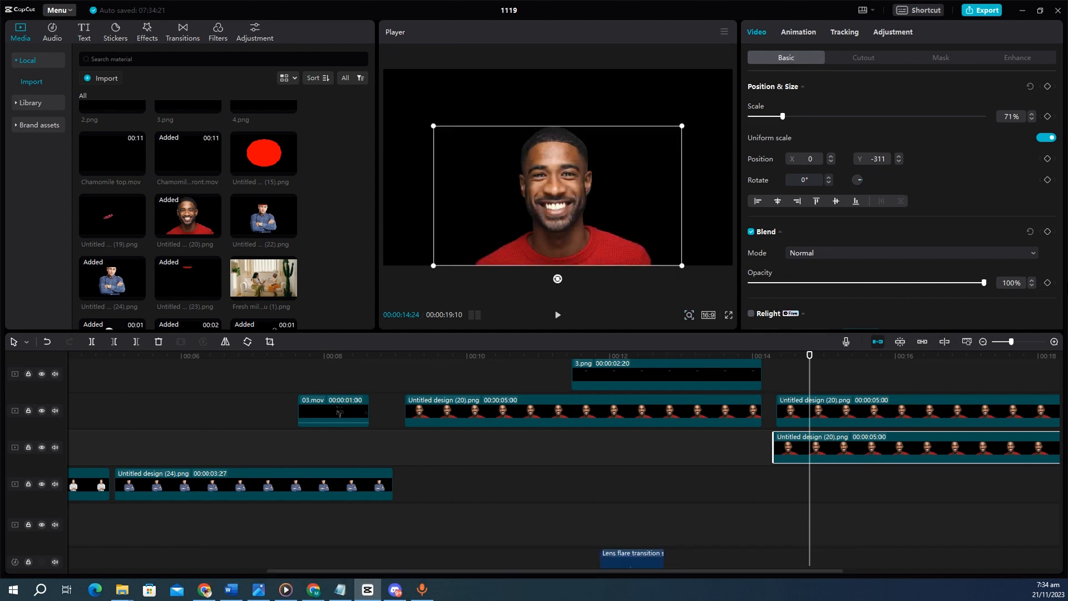
- Try lifting the upper portrait piece to Y -33 to test the forehead cut, and undo the move
left_click_drag(776, 374, 799, 423)
left_click(839, 410)
left_click_drag(623, 174, 624, 149)
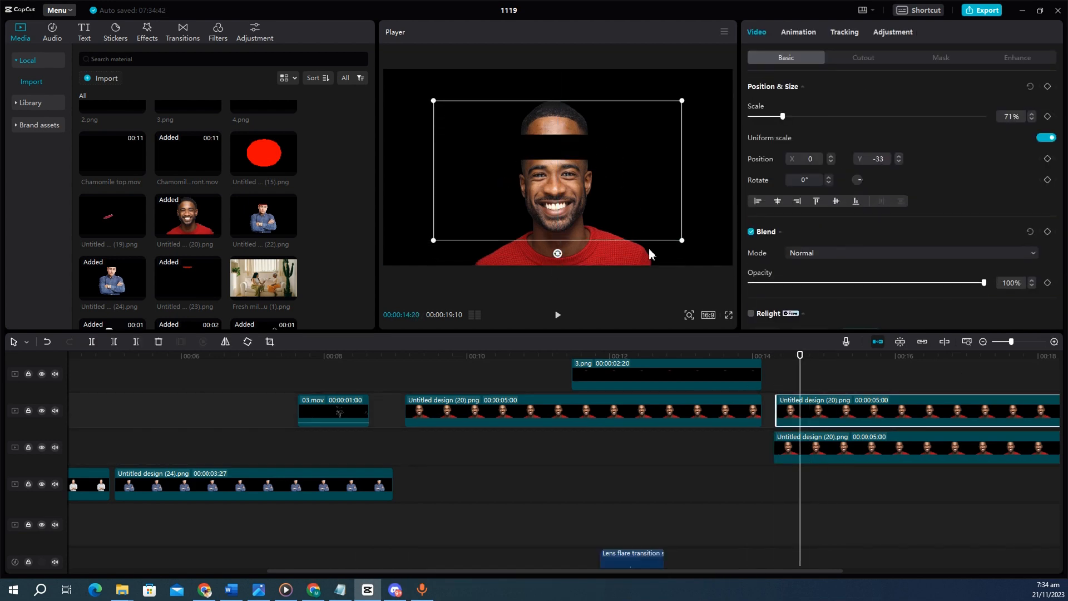
key("ctrl+z")
- Play the finished head-cut animation from about the 9-second mark and look over its clips and sound effects in the timeline
scroll(834, 419, "down", 3)
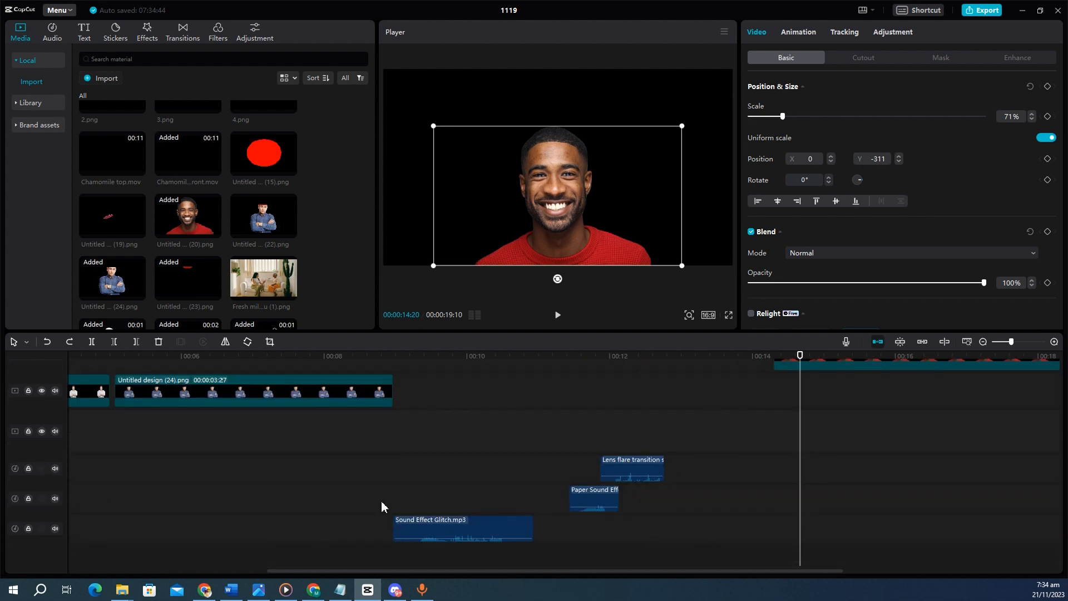
left_click(398, 492)
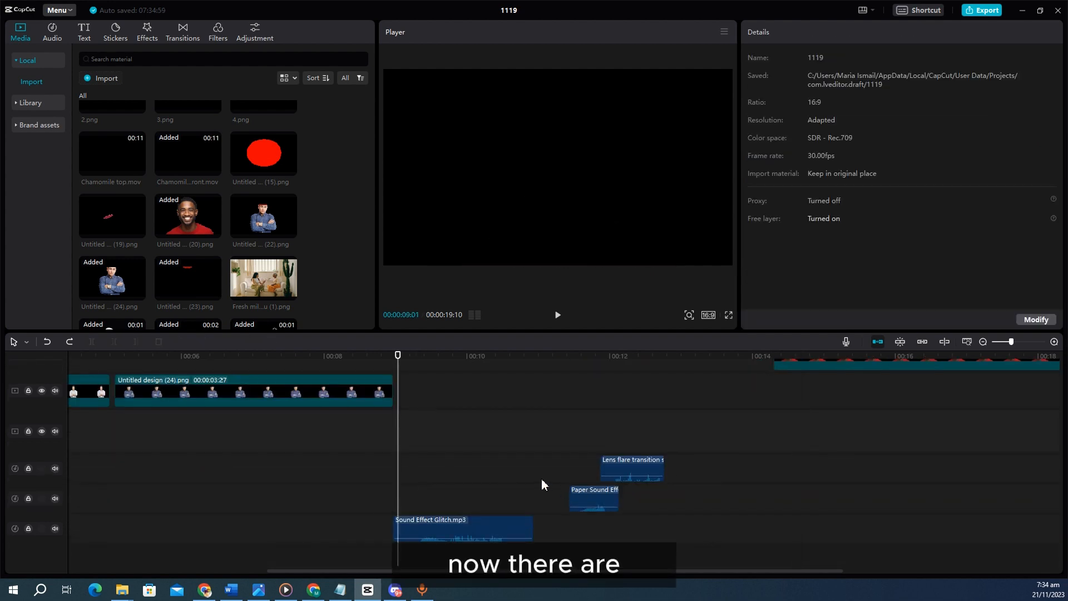
scroll(543, 479, "up", 3)
left_click(459, 383)
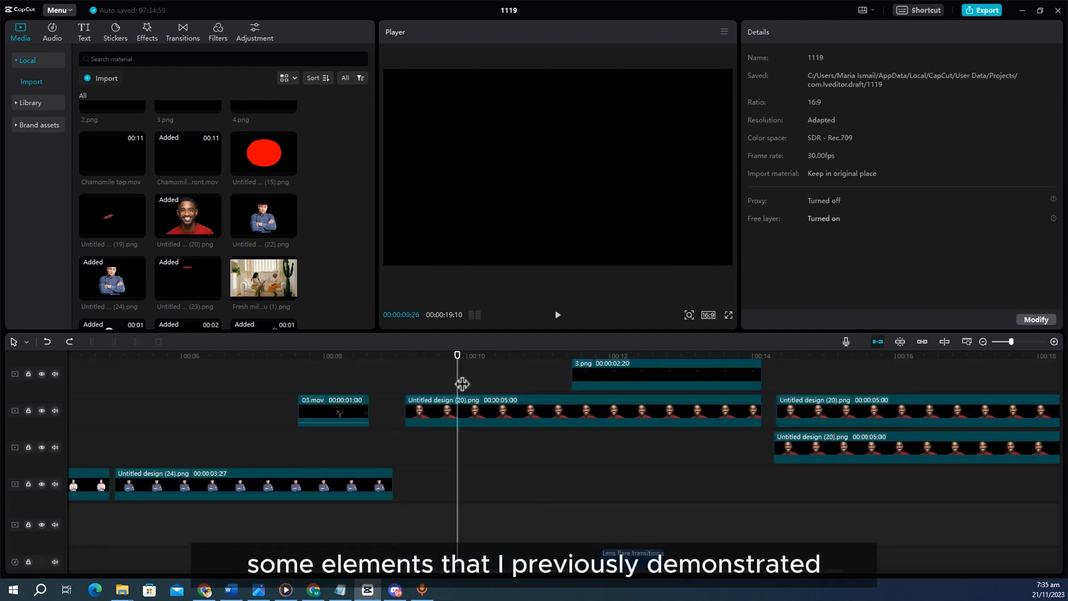
left_click_drag(462, 383, 411, 404)
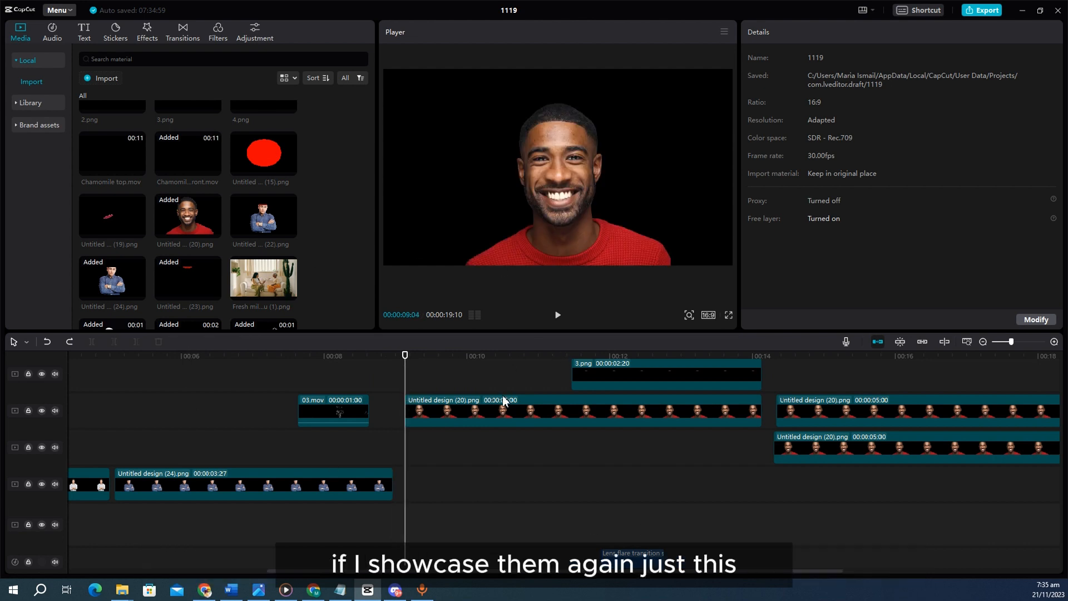
key("space")
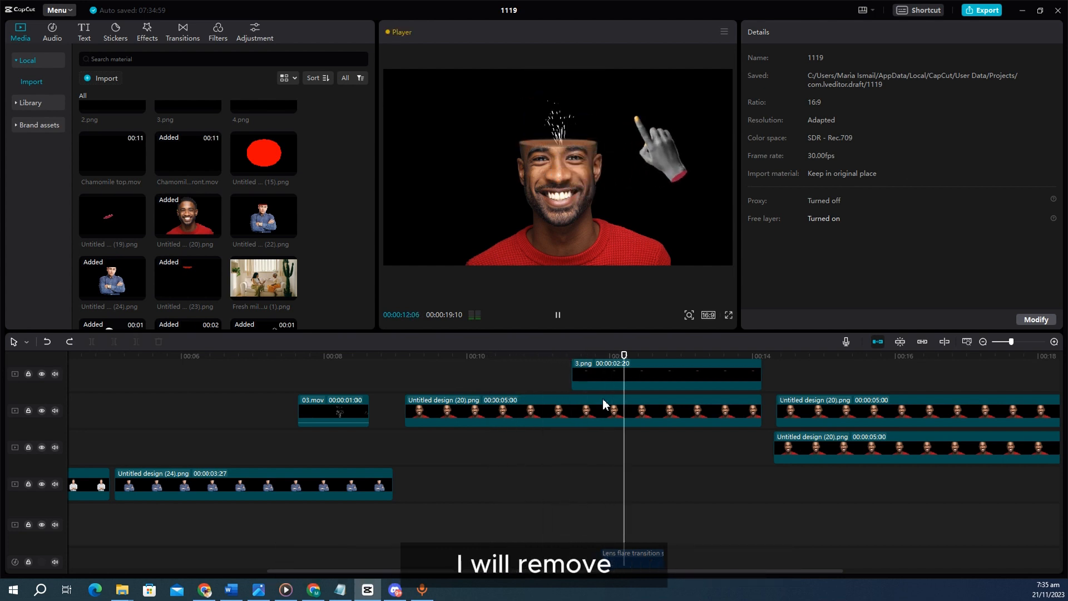
key("space")
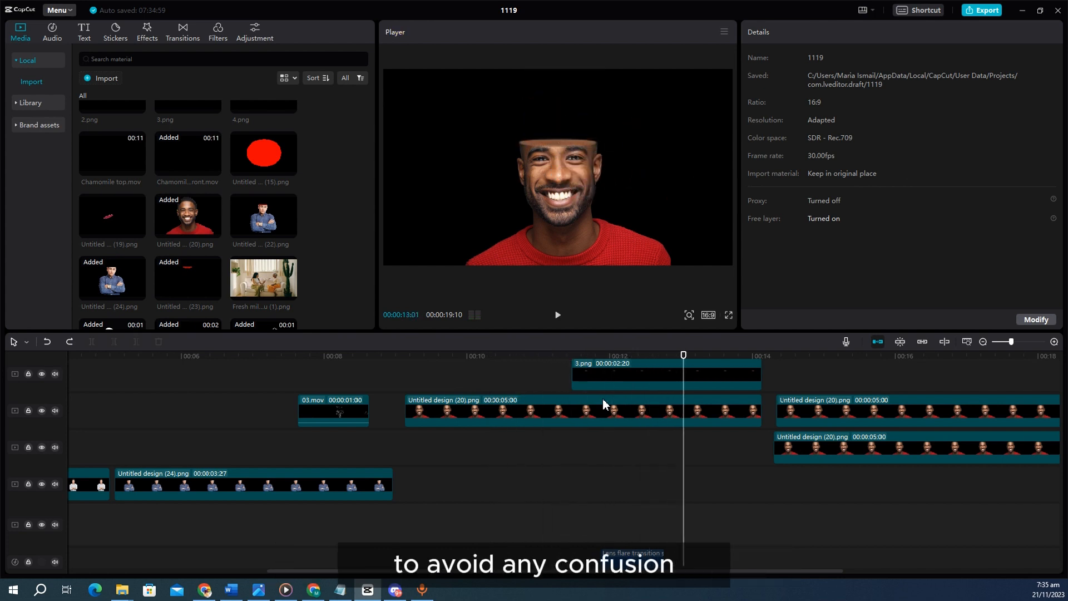
scroll(660, 468, "down", 2)
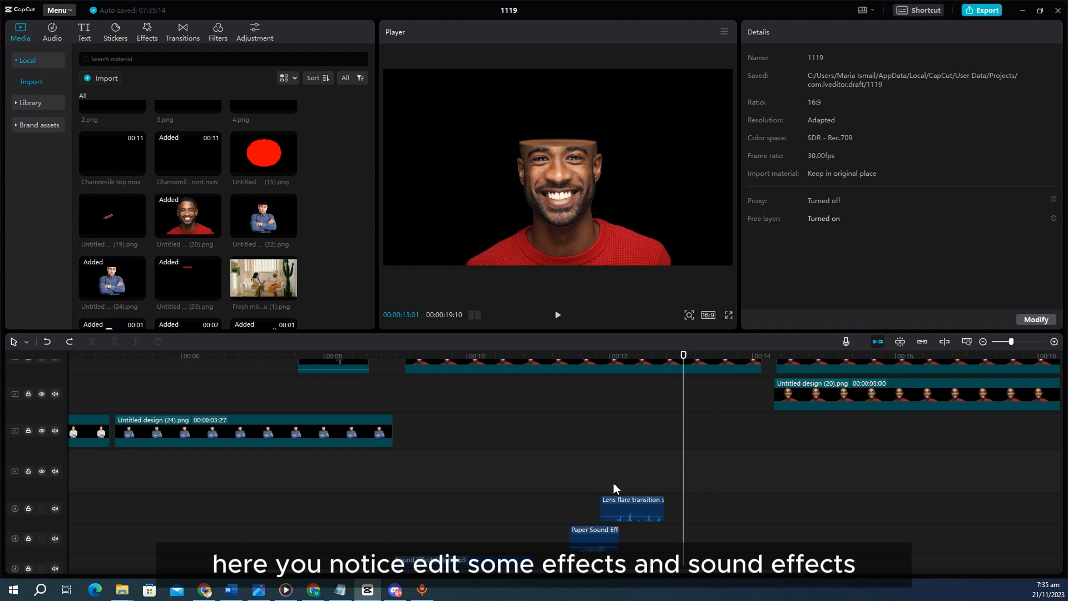
scroll(648, 419, "up", 3)
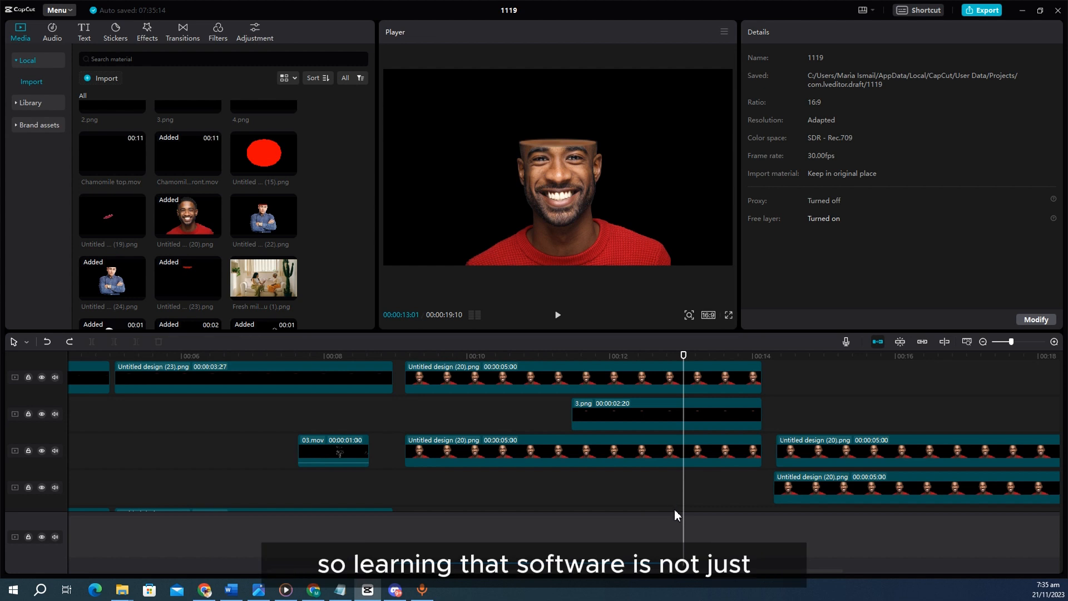
scroll(717, 479, "down", 3)
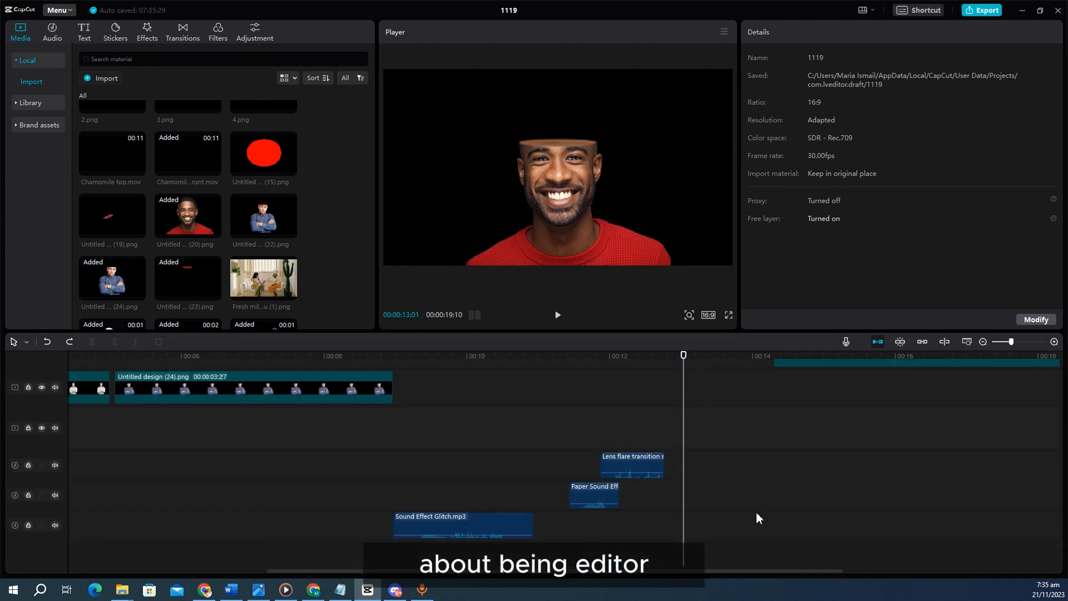
- Delete all the earlier clips and sound effects from the timeline, keeping only the two masked portrait clips
left_click_drag(752, 523, 87, 373)
scroll(143, 406, "up", 3)
scroll(144, 399, "up", 6)
scroll(145, 398, "up", 8)
scroll(145, 405, "up", 3)
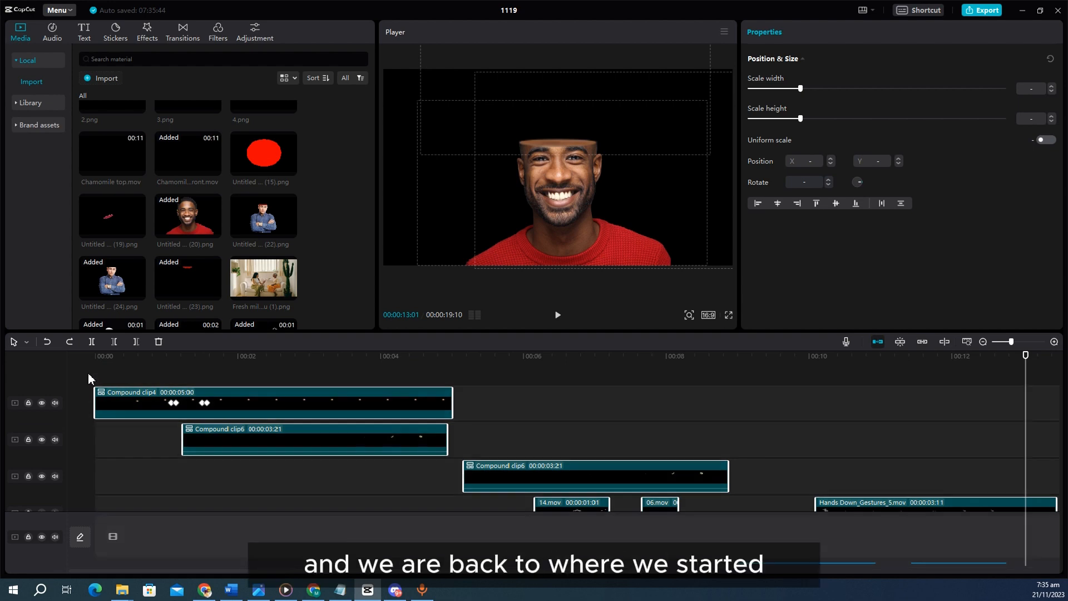
key("Delete")
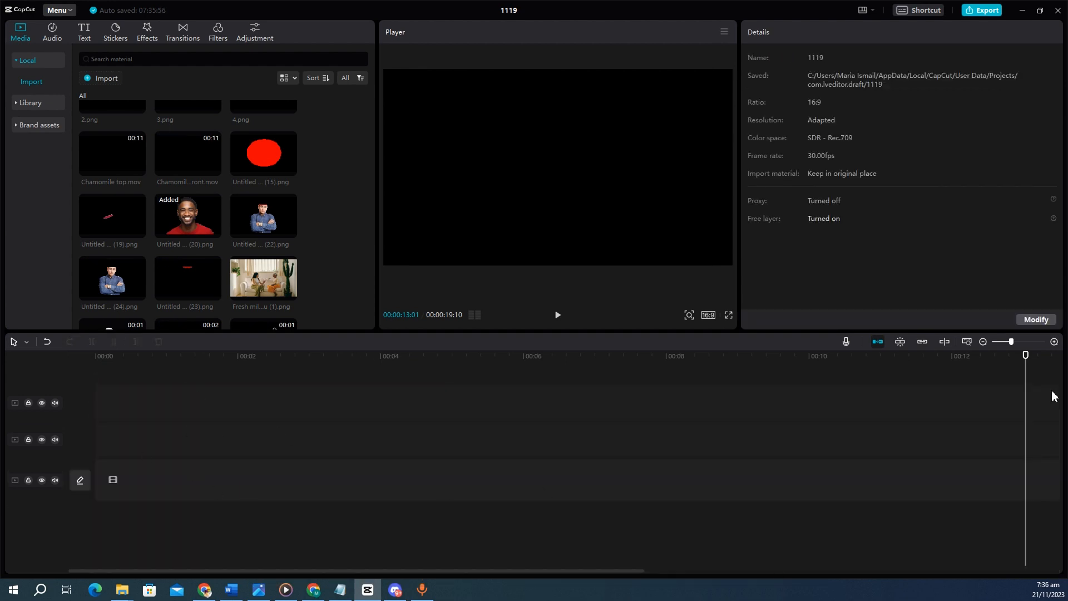
- Move both masked portrait clips together to the start of the timeline and play them back briefly
left_click(983, 342)
left_click_drag(855, 496, 710, 409)
left_click_drag(703, 448, 193, 467)
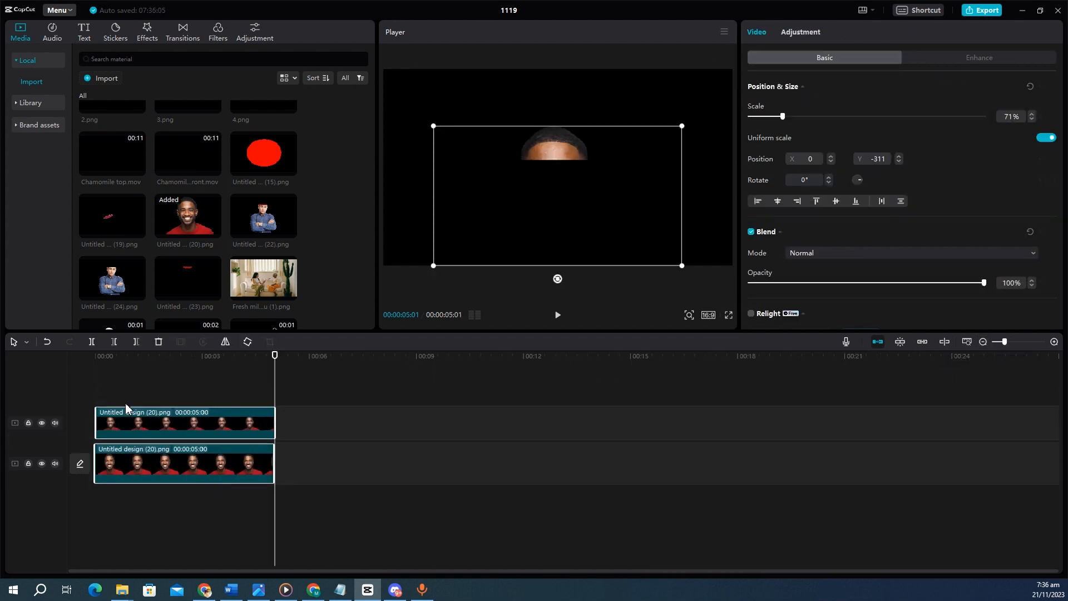
left_click(124, 390)
key("space")
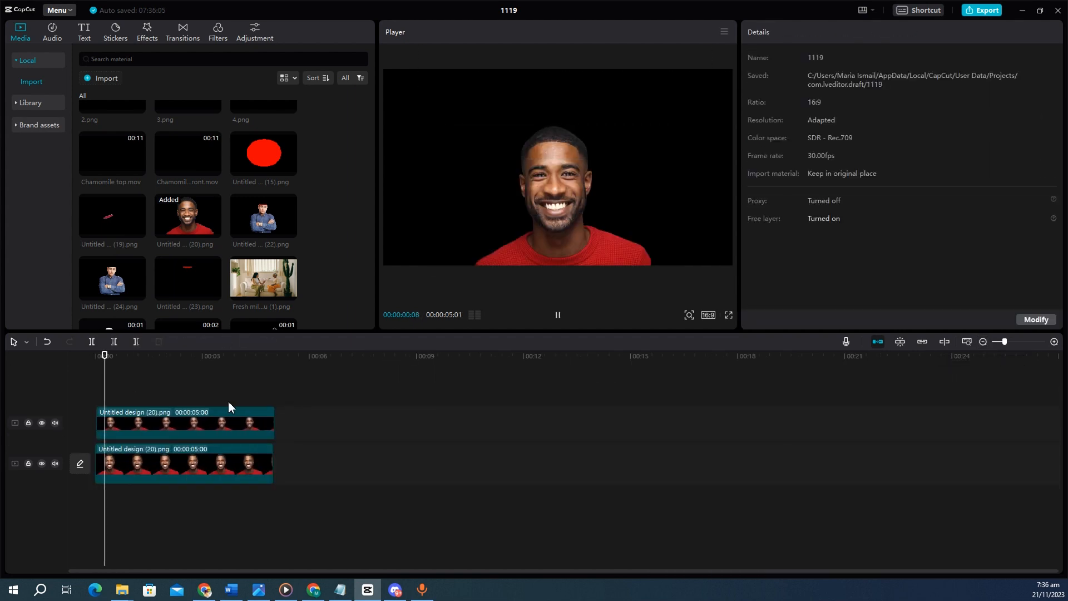
key("space")
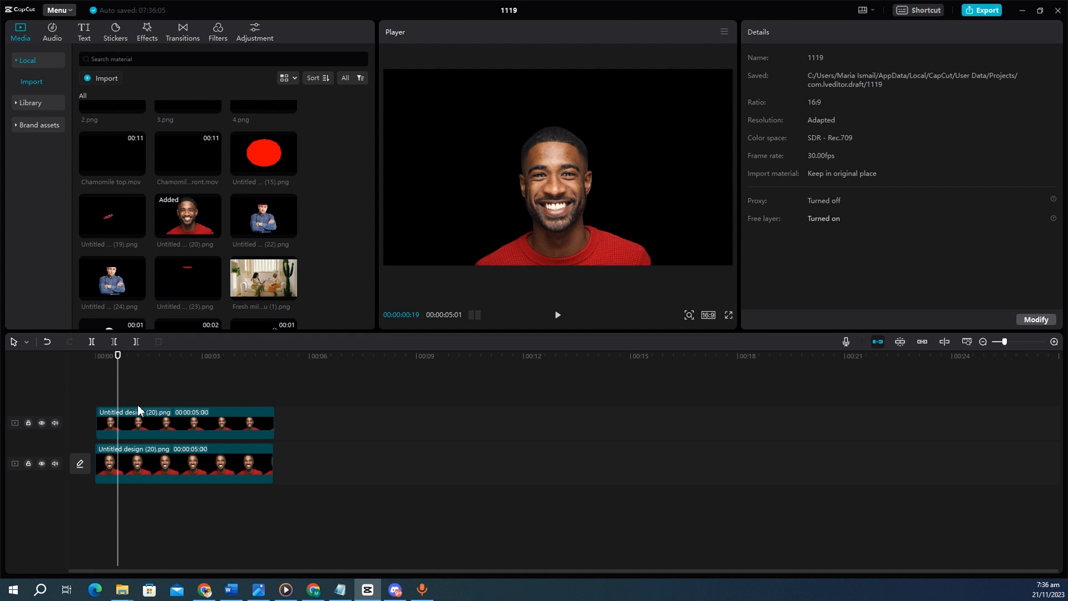
- Return to the first frame, hide the upper portrait track and select the lower portrait clip
left_click(102, 393)
left_click(119, 435)
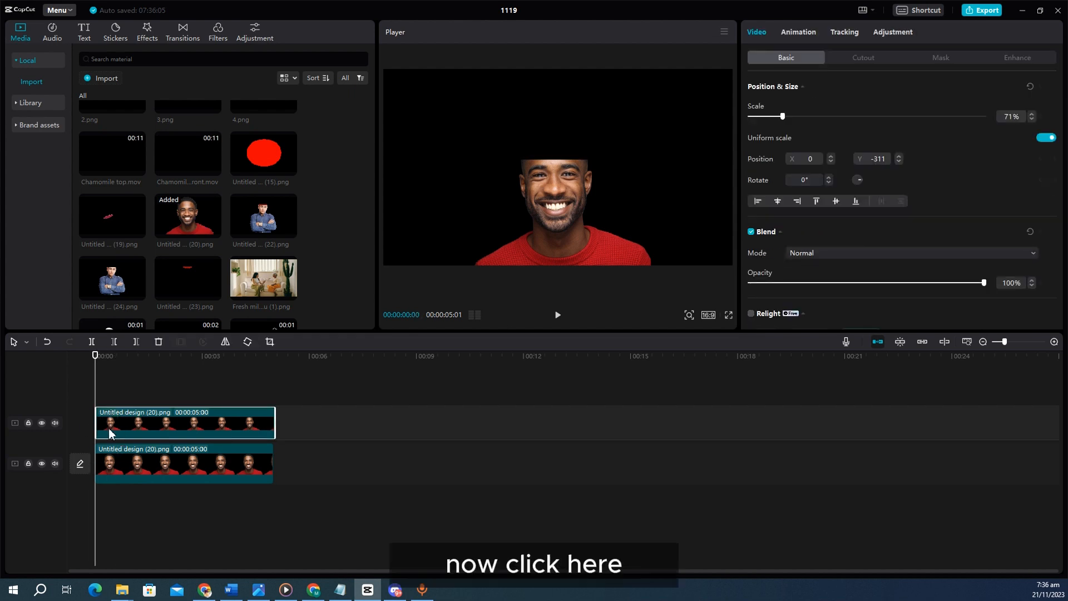
left_click(42, 423)
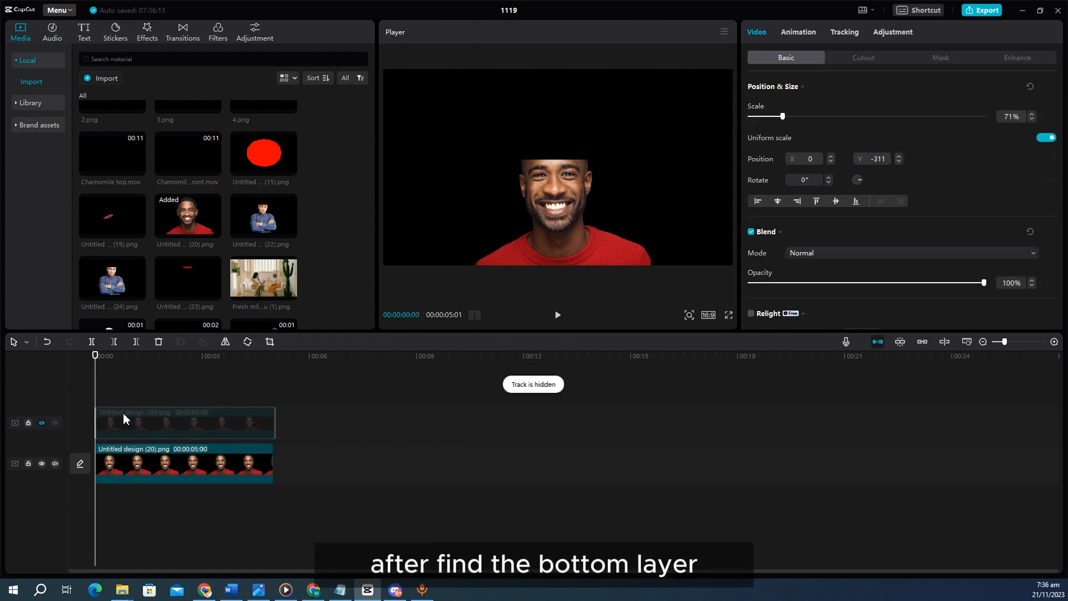
left_click(171, 460)
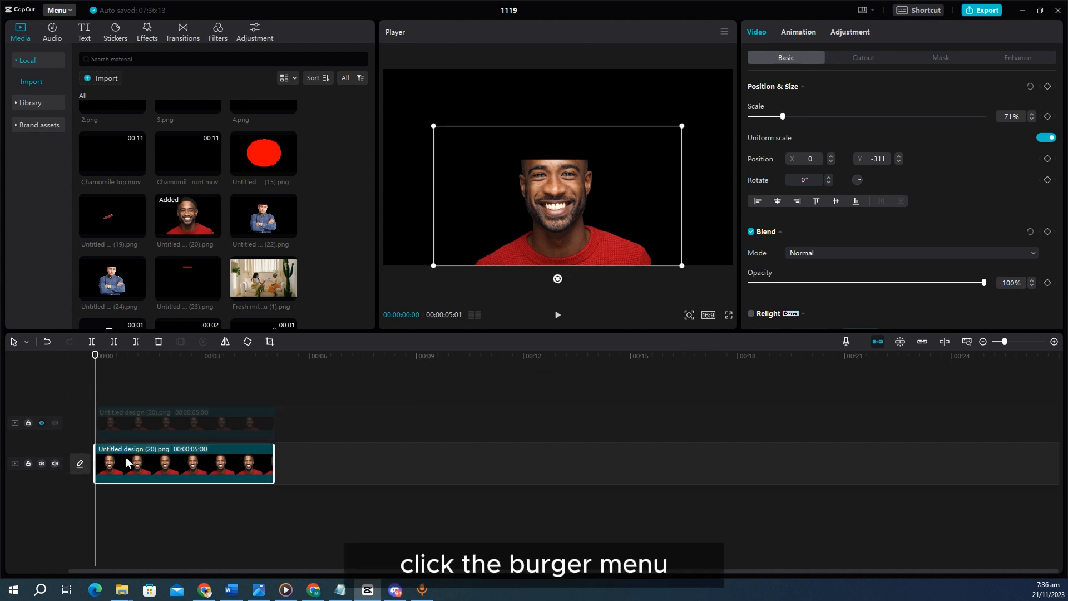
- Export the frame showing only the lower part of the cut head as a 4K PNG still
left_click(724, 32)
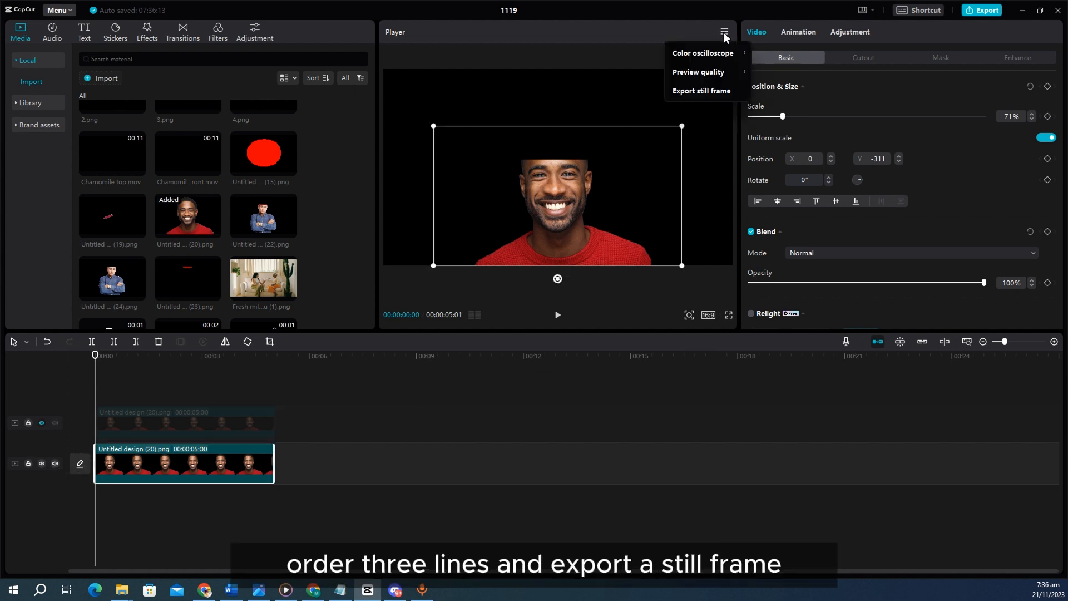
left_click(717, 90)
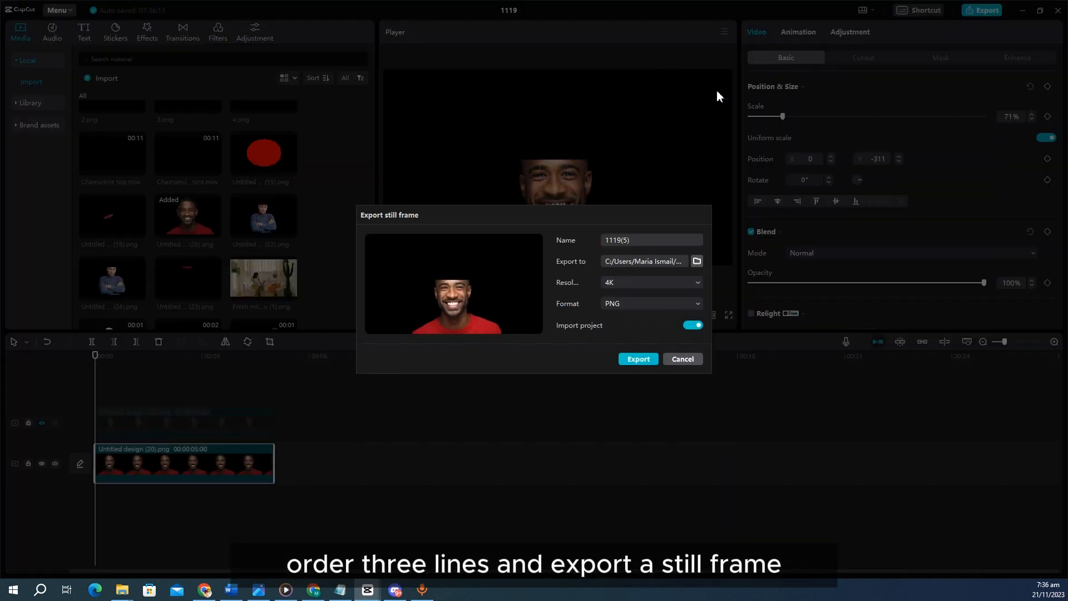
left_click(633, 242)
key("BackSpace")
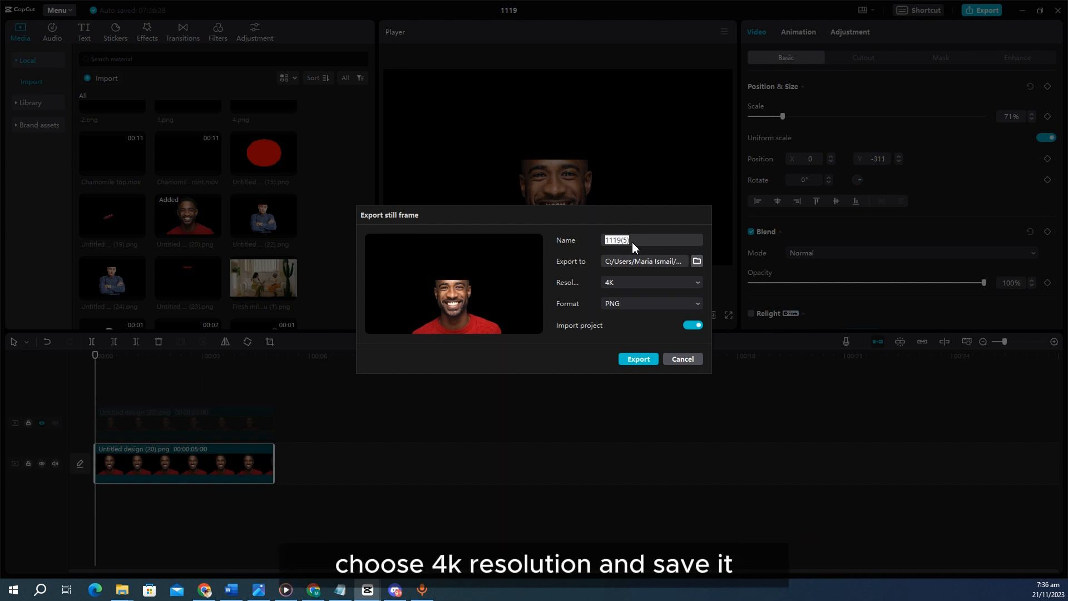
left_click(697, 261)
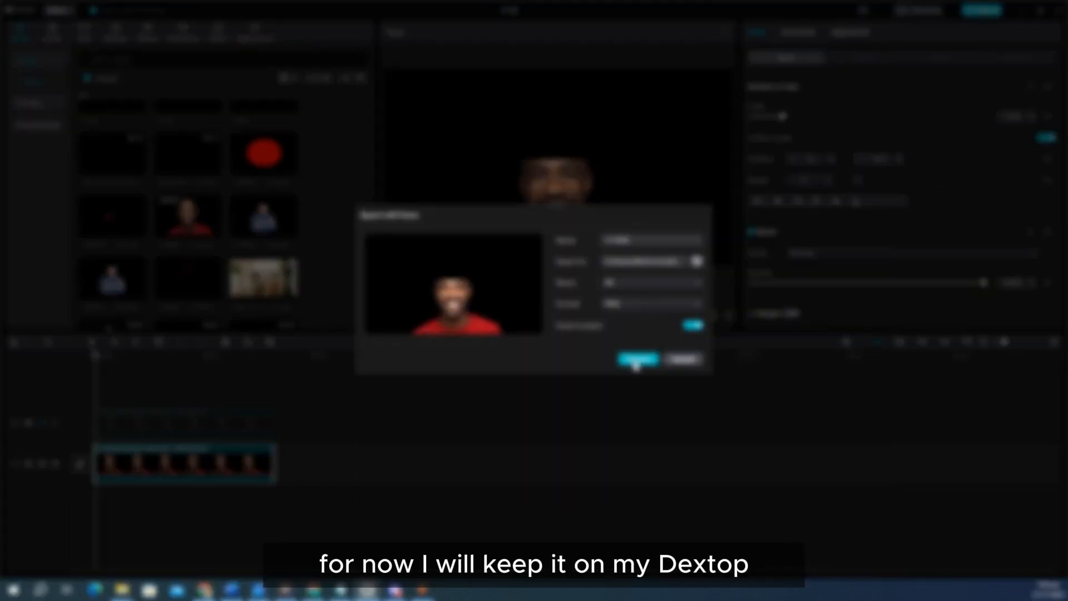
left_click(637, 360)
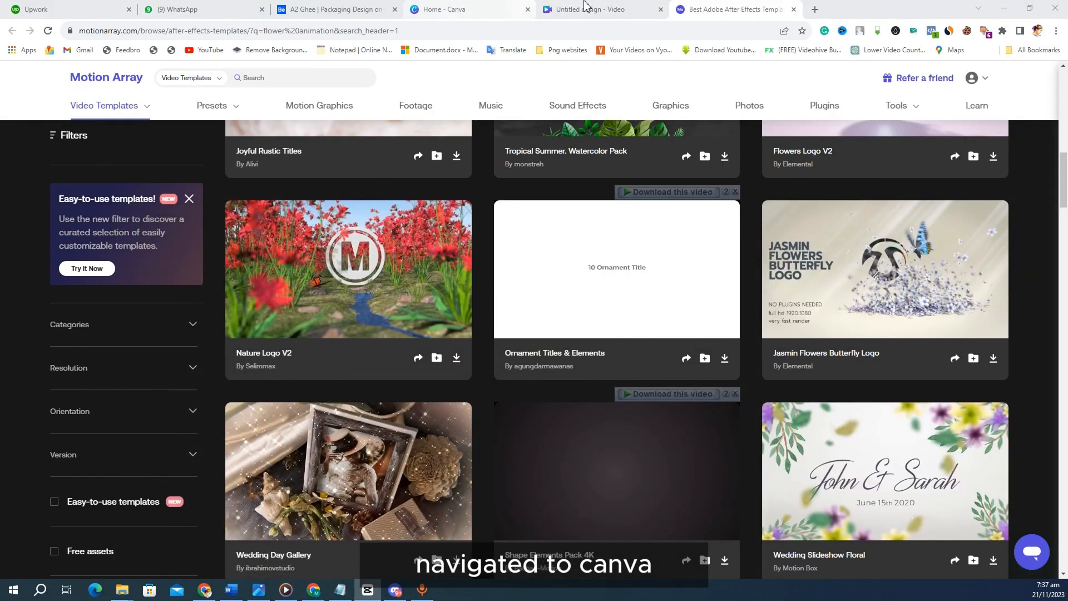
- Switch to the blank video design in Canva, place the exported still on the page and enlarge it to nearly fill it
left_click(586, 7)
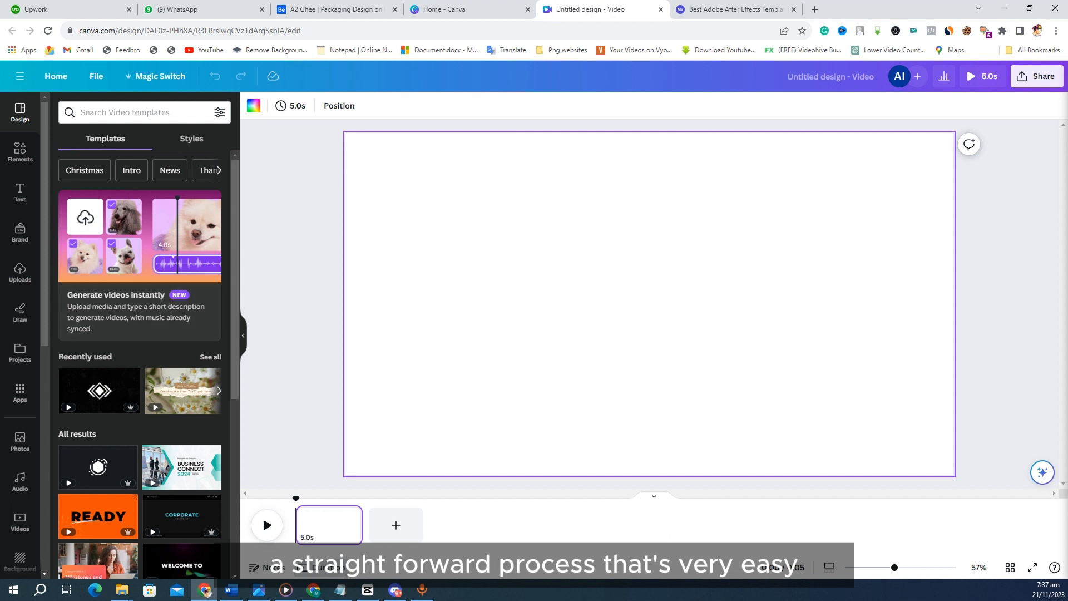
left_click_drag(109, 315, 177, 320)
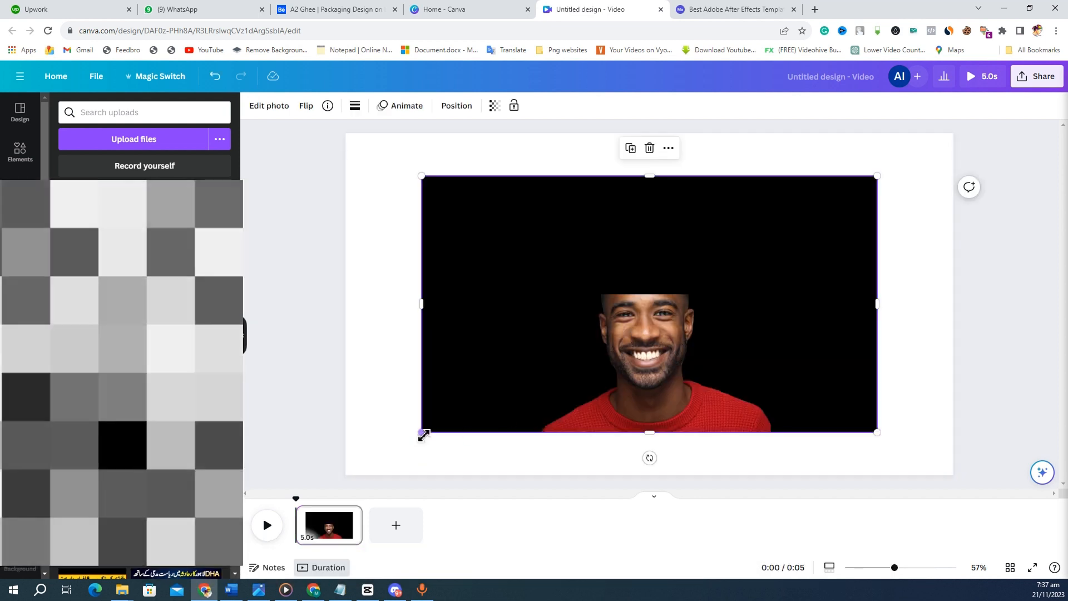
left_click_drag(423, 434, 350, 473)
left_click_drag(888, 178, 942, 167)
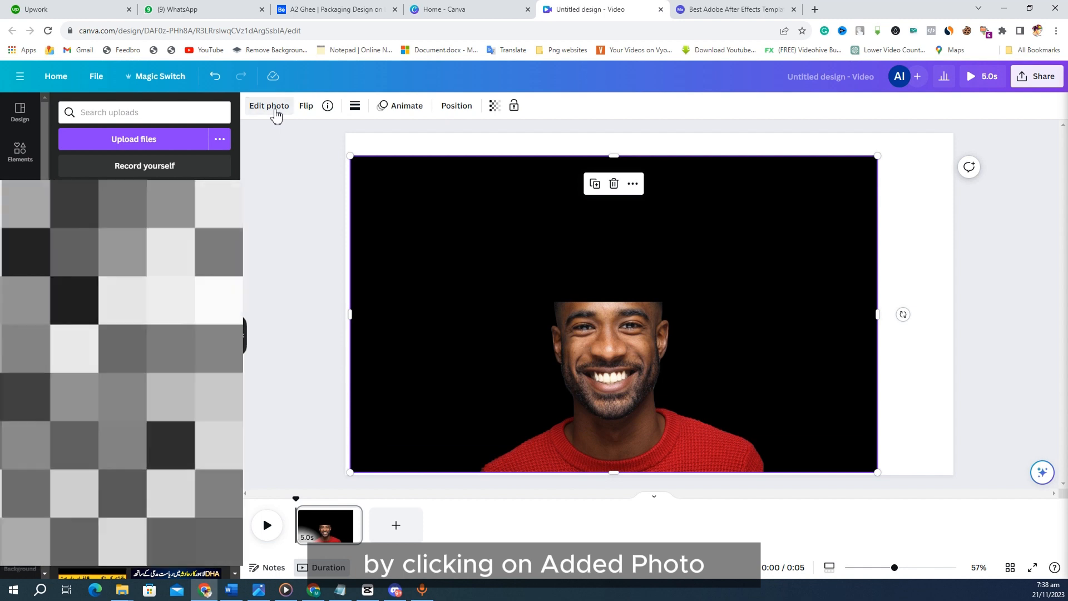
- Remove the black background from the portrait photo with BG Remover
left_click(265, 108)
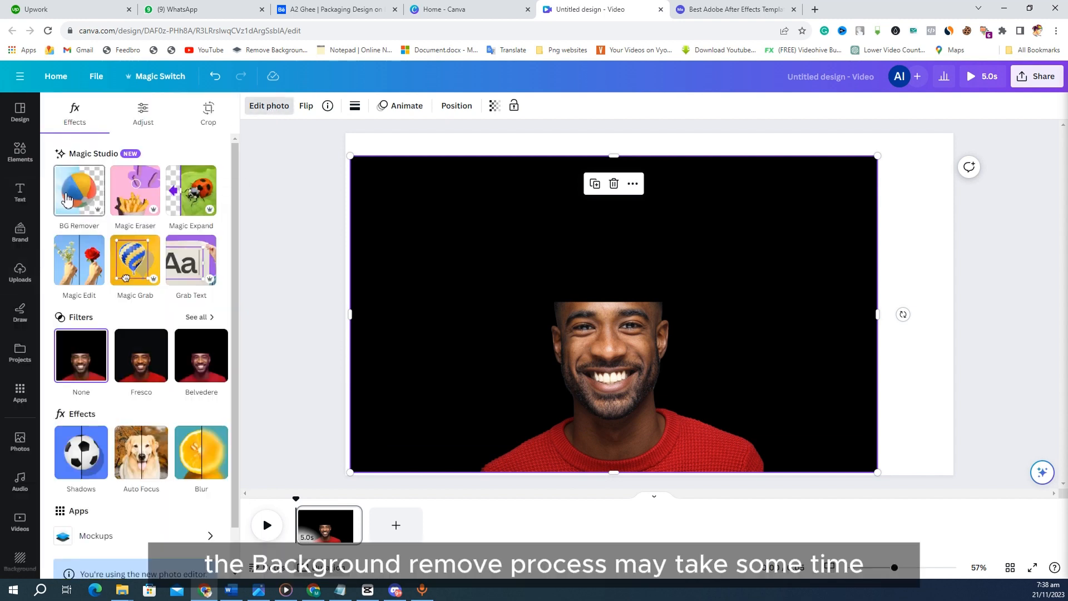
left_click(78, 191)
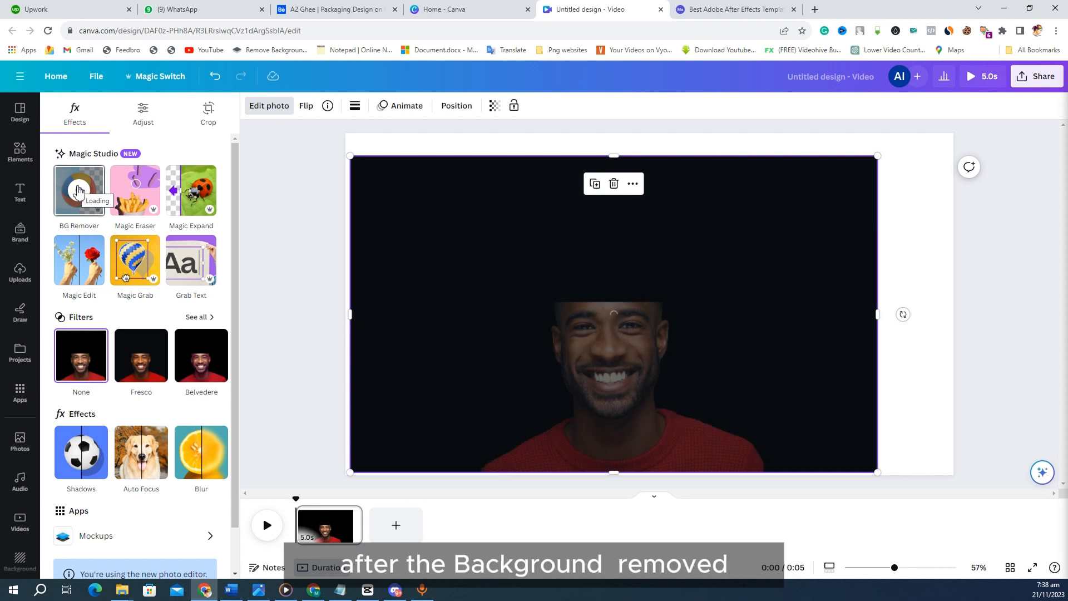
left_click(925, 209)
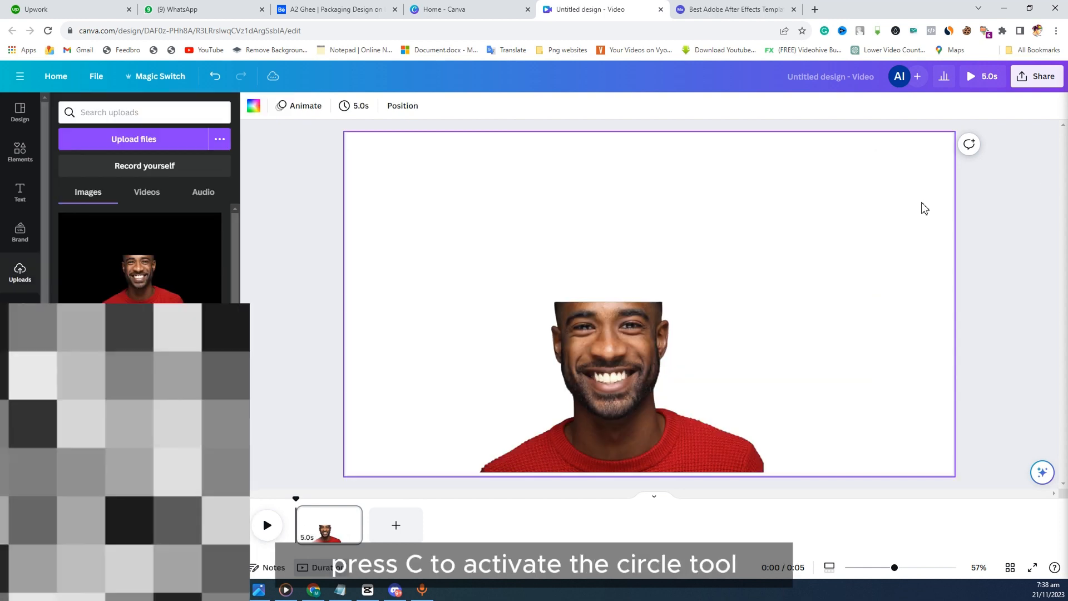
- Add a dark red circle to the page and reshape it into a wide, flat ellipse
key("c")
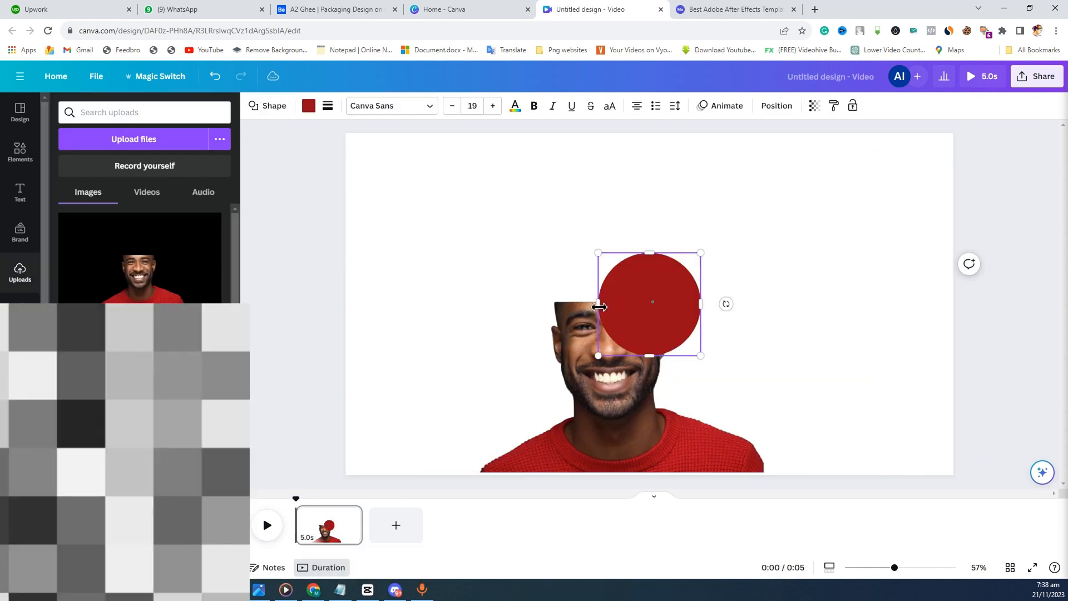
left_click_drag(594, 303, 482, 306)
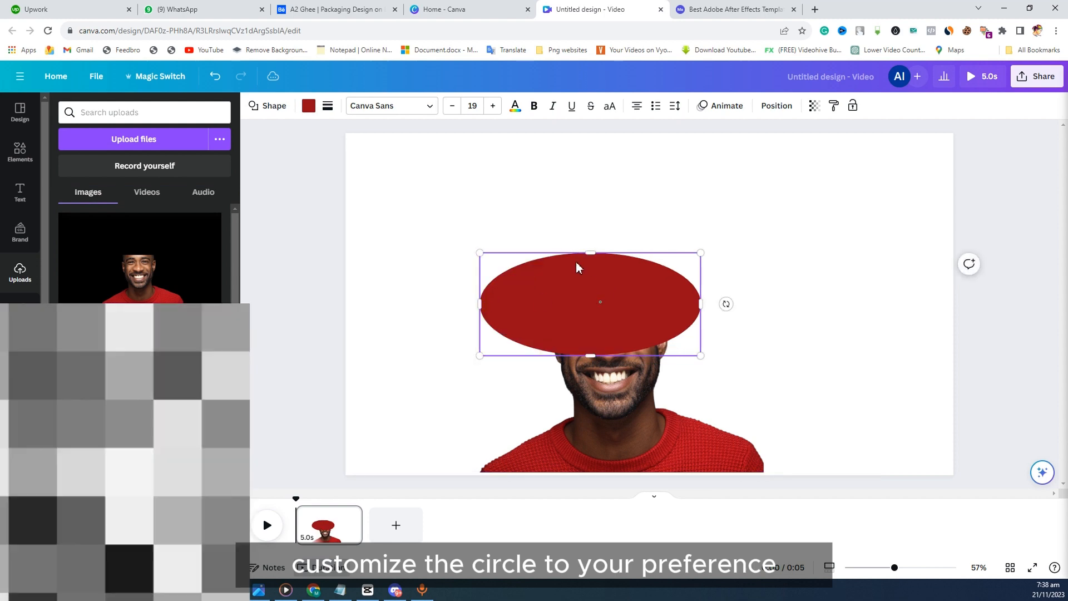
left_click_drag(591, 255, 591, 303)
left_click_drag(482, 329, 572, 330)
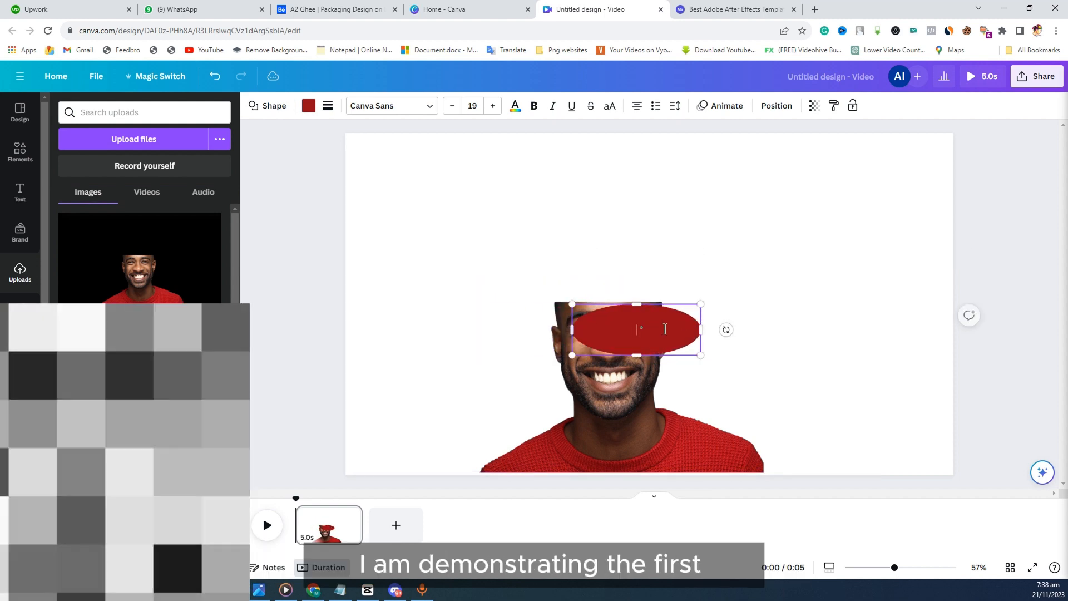
- Move the red ellipse onto the cut forehead, flatten it and fit its width to the head as the cut surface
left_click_drag(685, 335, 662, 289)
left_click_drag(619, 258, 619, 297)
left_click_drag(681, 313, 668, 314)
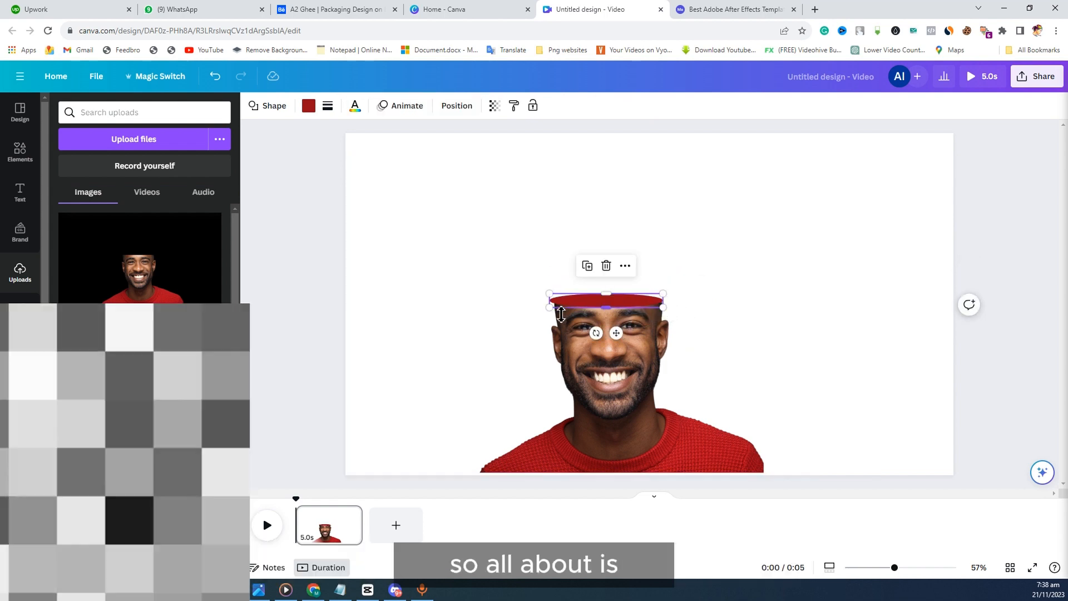
left_click_drag(556, 314, 560, 314)
left_click(701, 322)
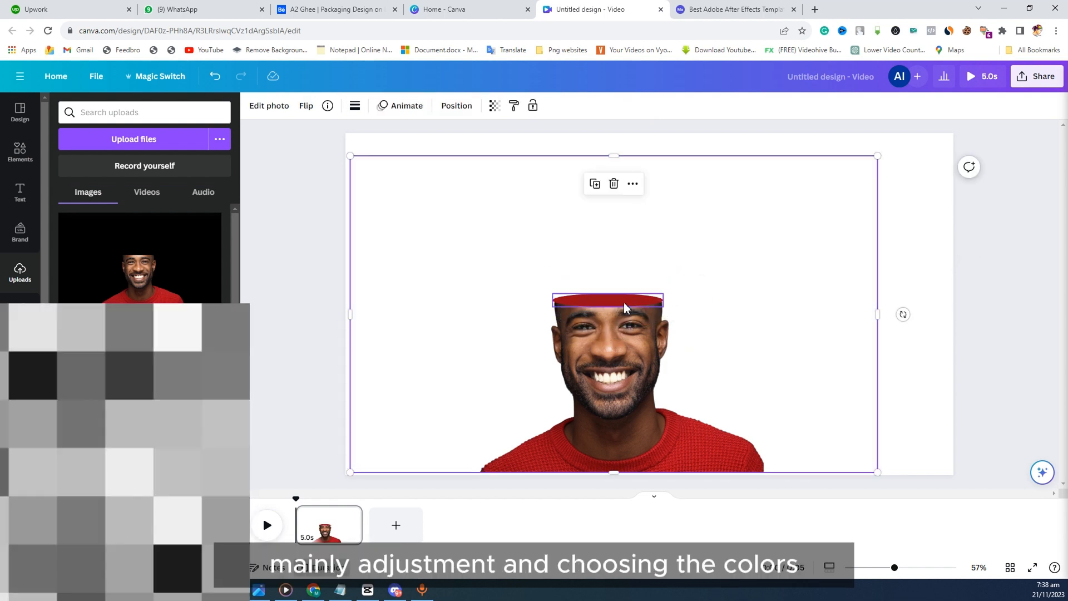
left_click(625, 307)
left_click_drag(625, 308, 627, 305)
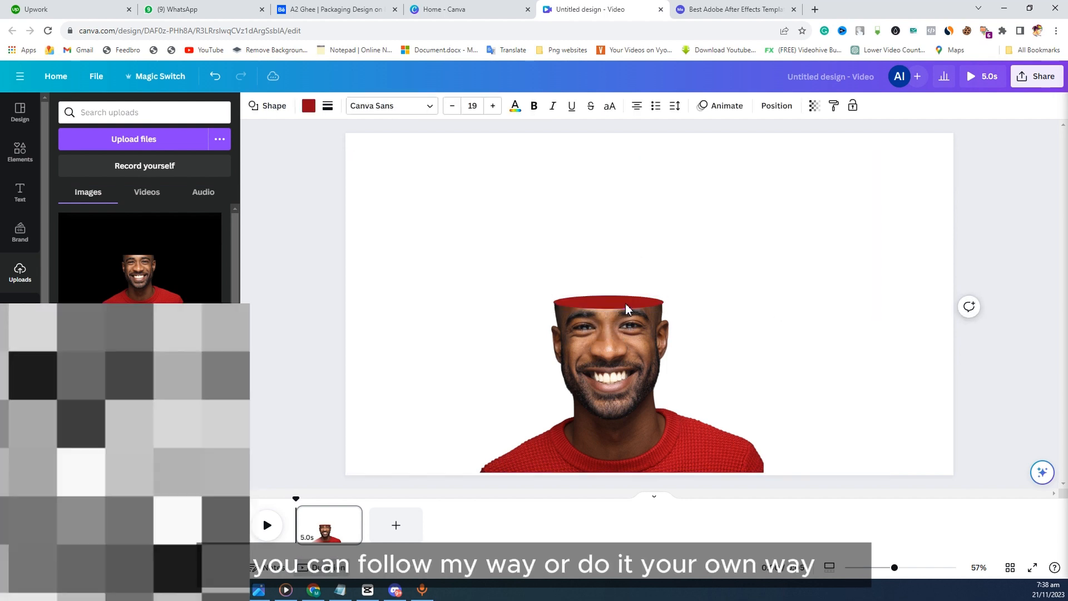
- Change the cut-surface ellipse's fill to a gradient, trying the linear styles and choosing the circular one that radiates from the centre
left_click(309, 107)
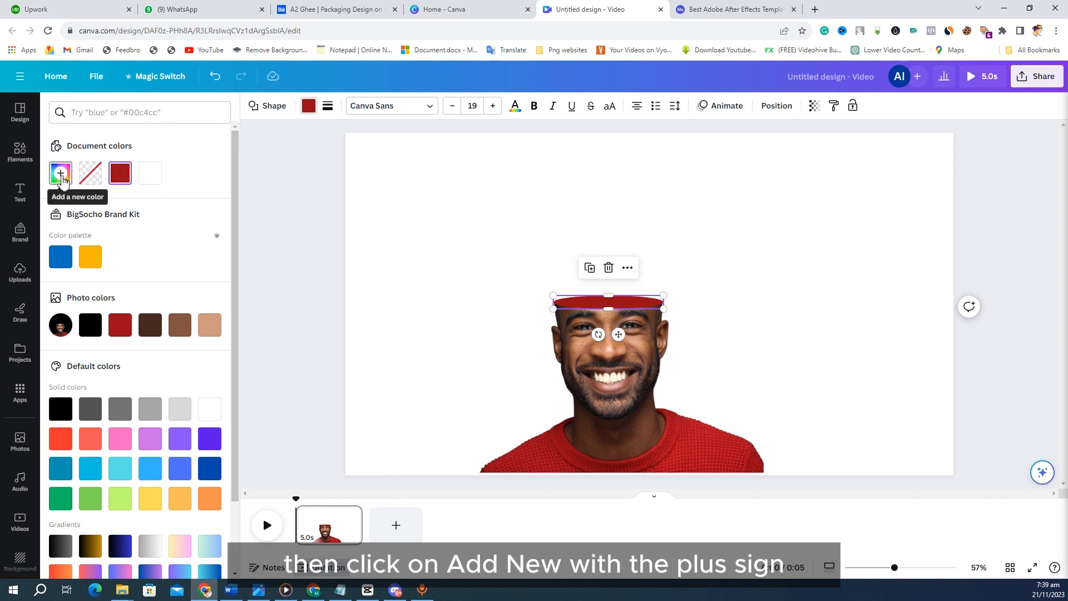
left_click(61, 174)
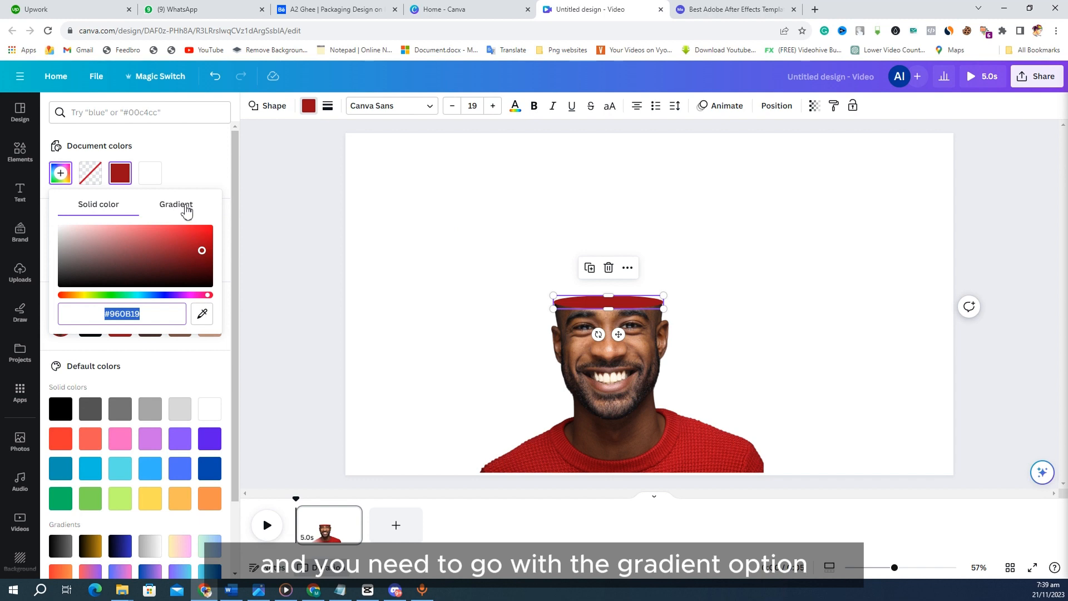
left_click(187, 210)
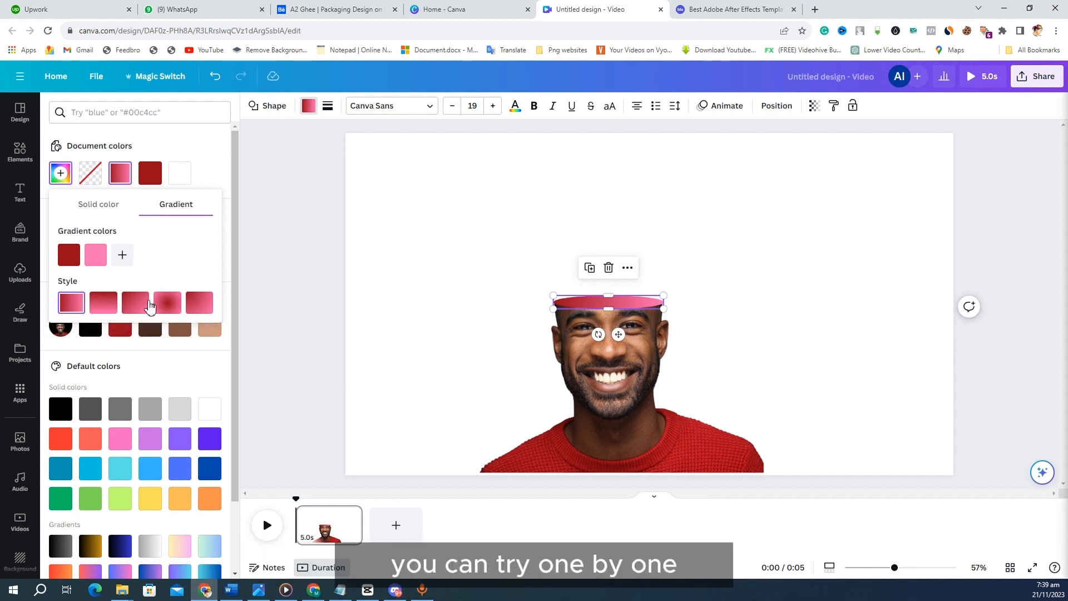
left_click(111, 306)
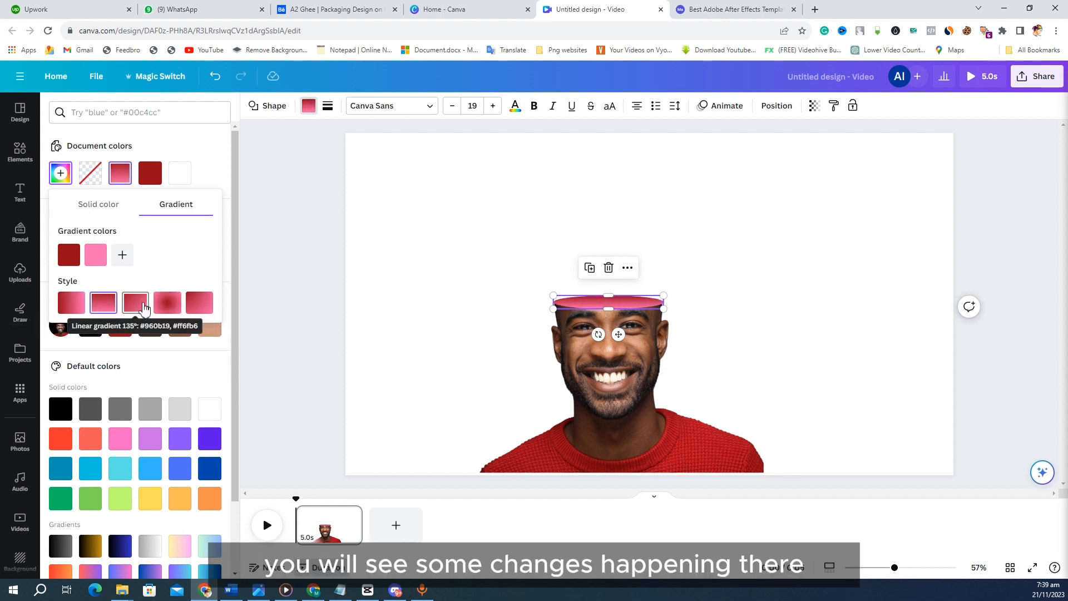
left_click(135, 303)
left_click(167, 303)
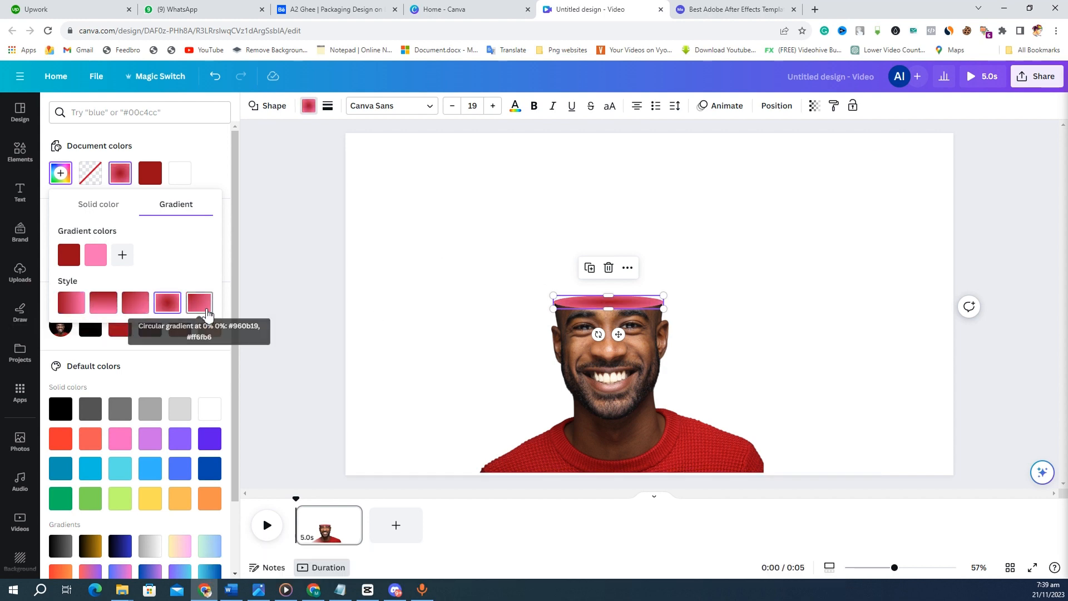
- Set the ellipse's outer gradient colour to near-black #242324 and make the inner gradient colour a brighter red
left_click(95, 255)
left_click(103, 332)
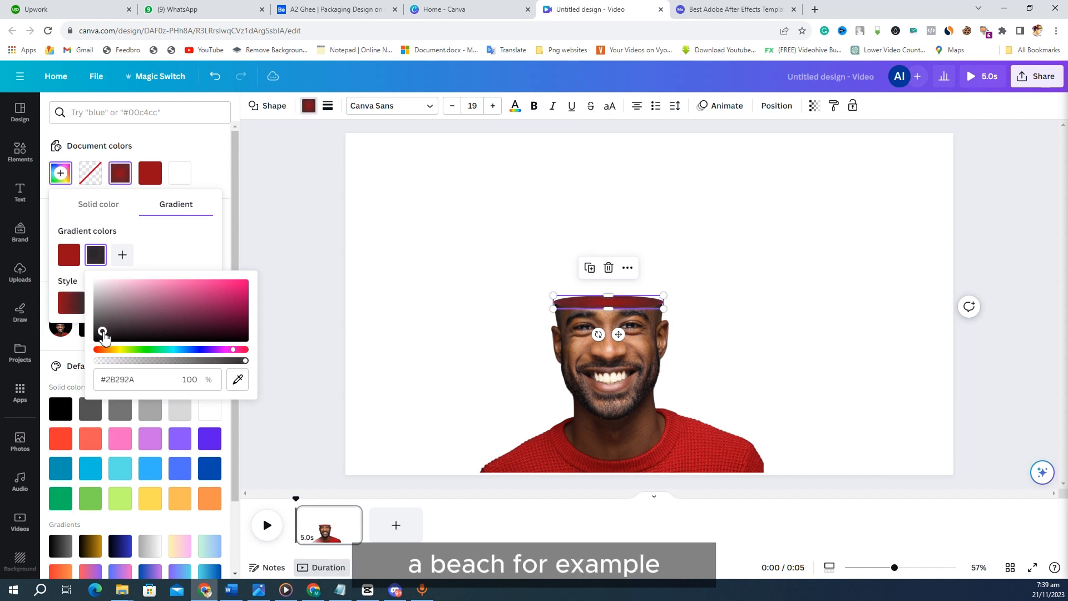
left_click(106, 337)
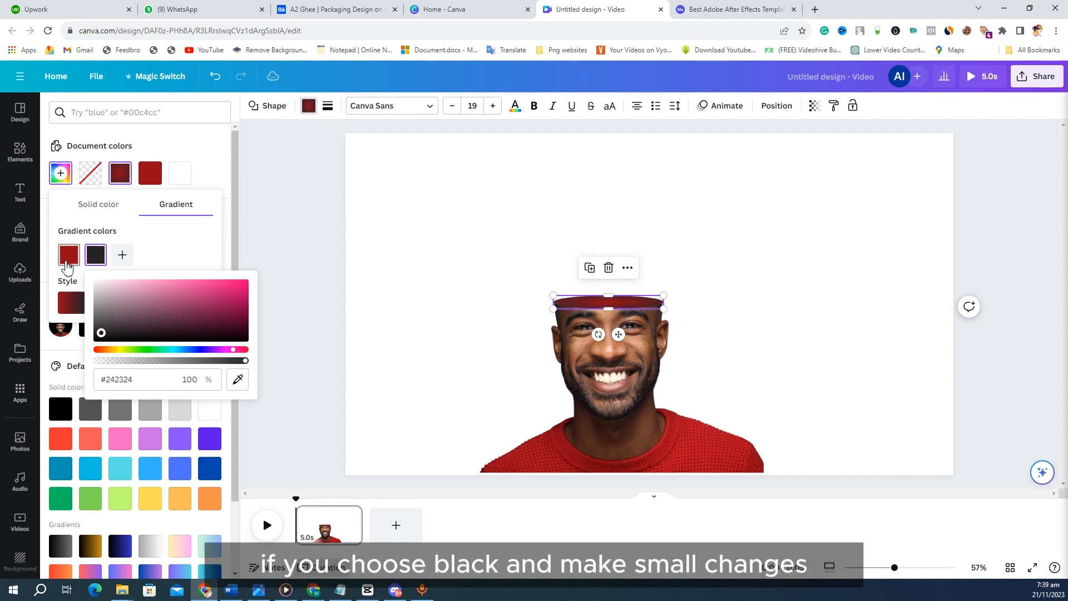
left_click(72, 261)
left_click_drag(229, 293, 234, 292)
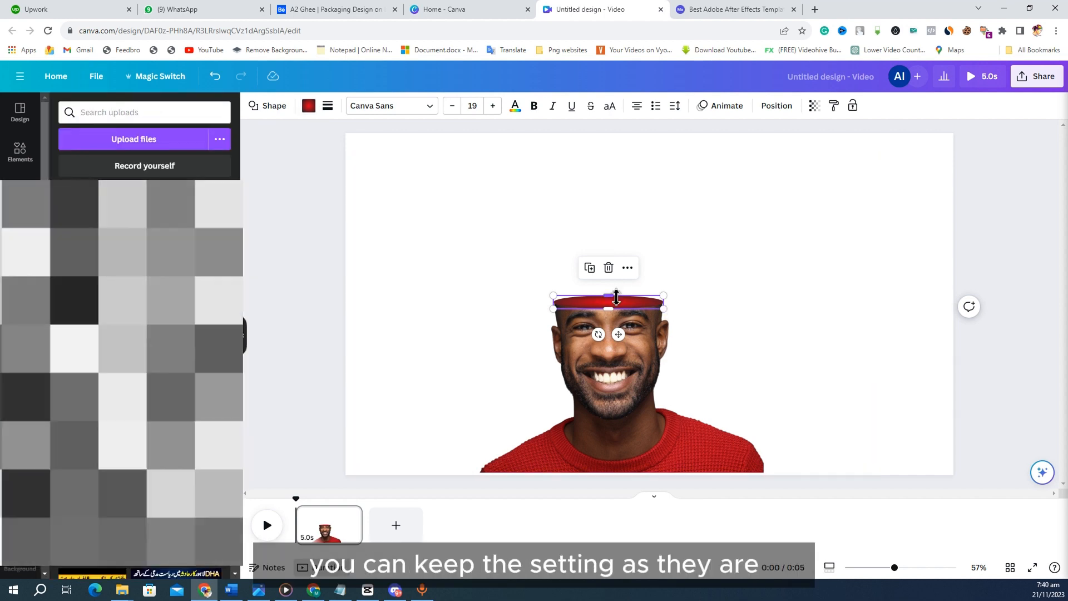
- Flatten the ellipse a little more and narrow it slightly to match the edges of the cut forehead
left_click_drag(616, 295, 616, 297)
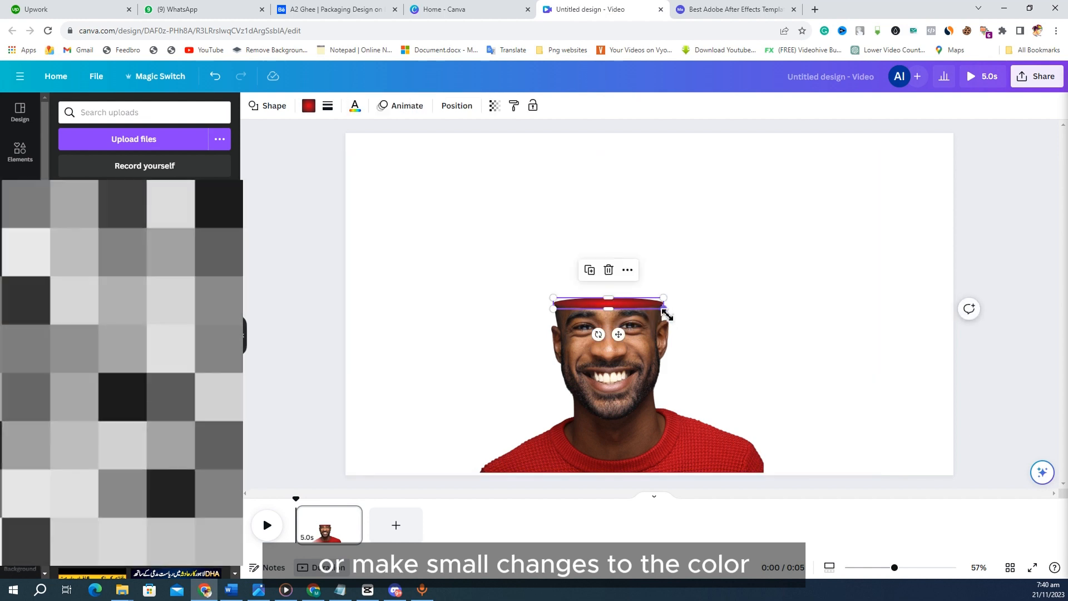
left_click_drag(553, 310, 560, 314)
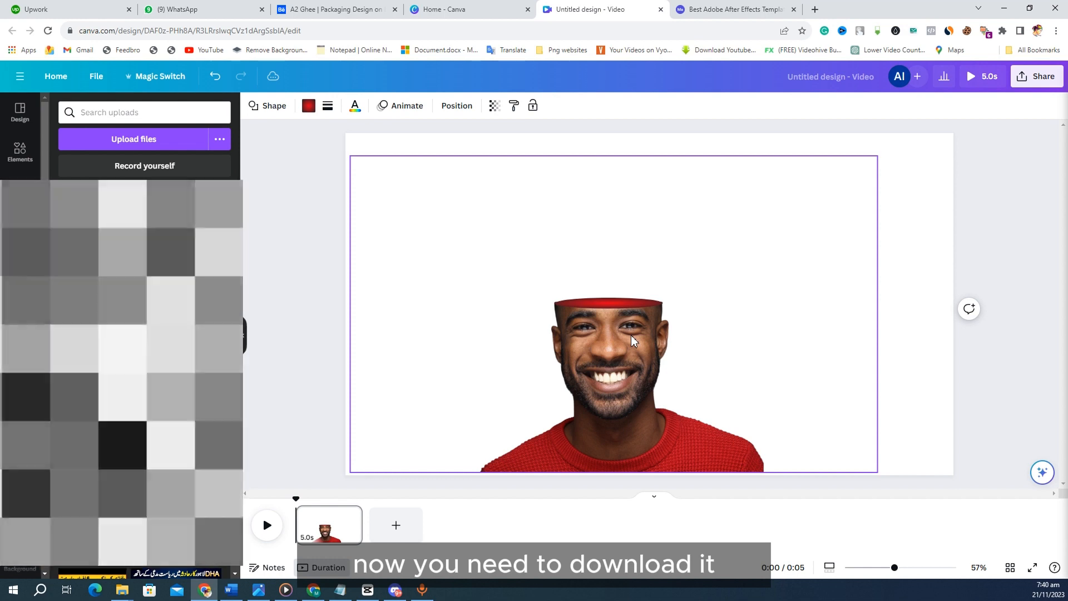
left_click_drag(557, 314, 556, 312)
left_click(759, 259)
left_click(933, 263)
- Switch the ellipse's gradient to a linear style running horizontally from bright red to near-black
left_click(609, 304)
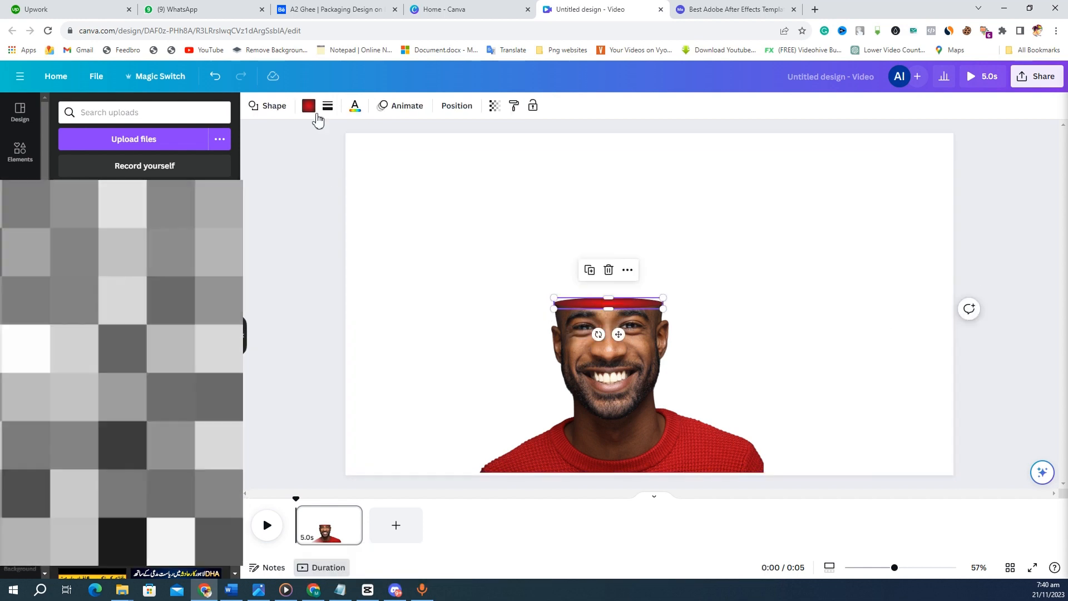
left_click(308, 105)
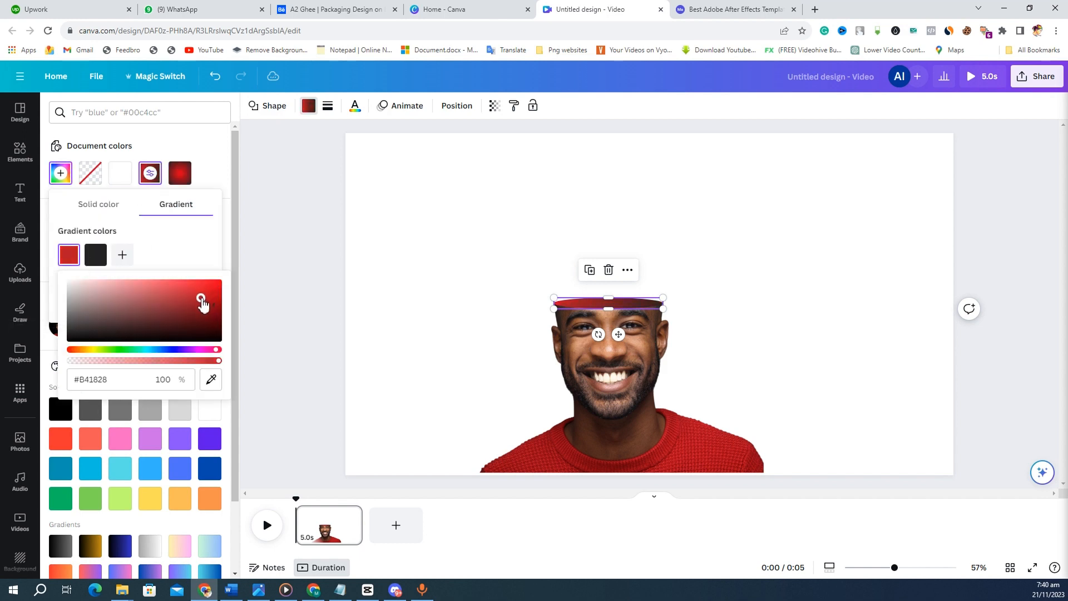
- Delete the portrait photo from the page, keeping only the gradient ellipse
left_click(590, 313)
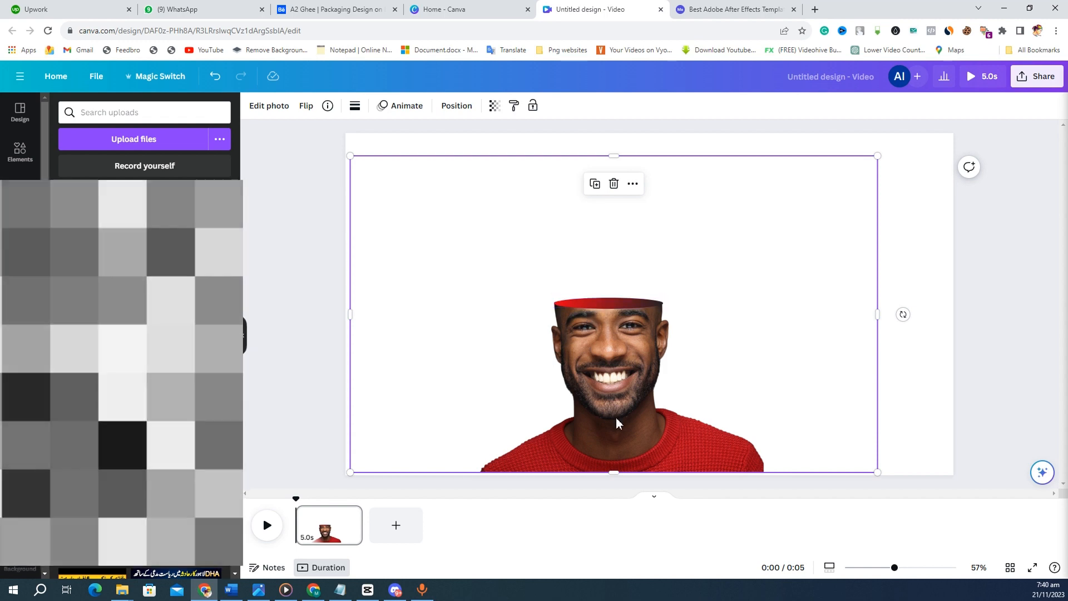
key("Delete")
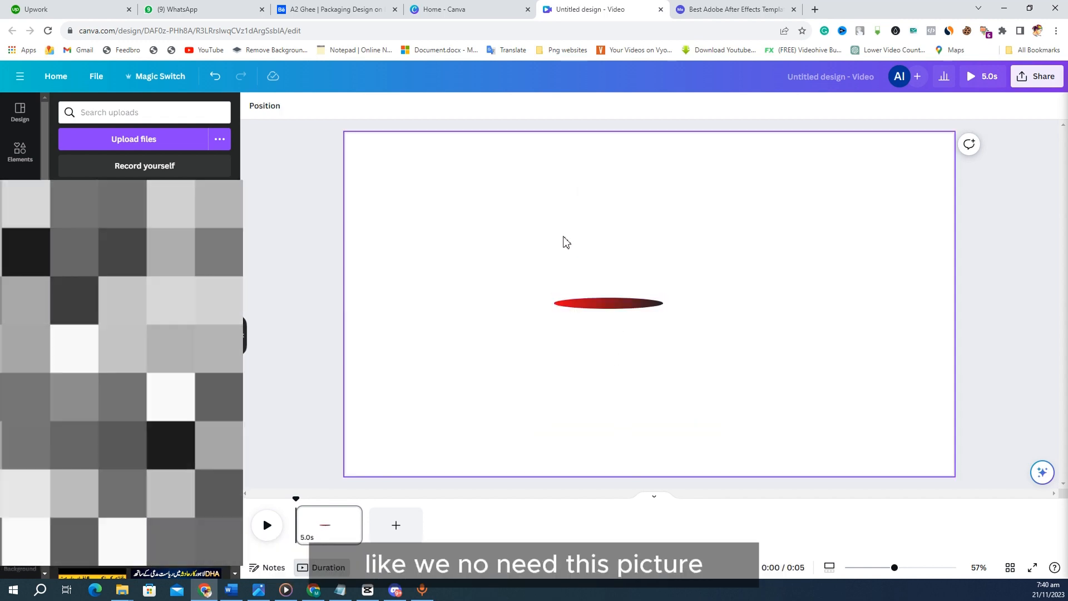
left_click(609, 304)
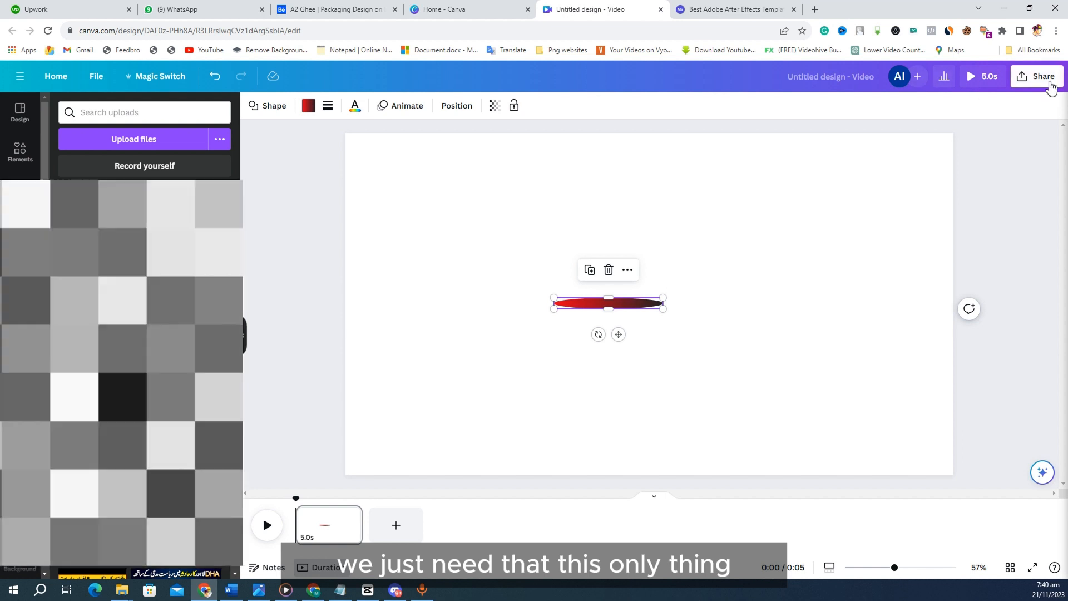
- Download the ellipse design as a PNG at 1,920 × 1,080 px with a transparent background
left_click(1040, 78)
left_click(893, 346)
left_click(887, 158)
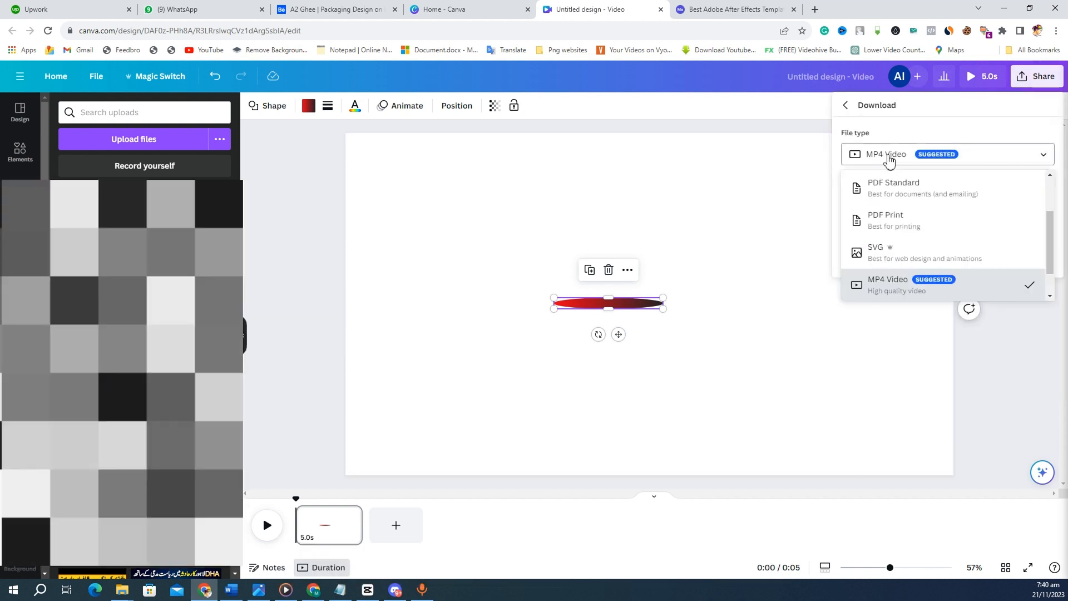
left_click(883, 160)
left_click(881, 161)
scroll(890, 256, "up", 2)
left_click(887, 217)
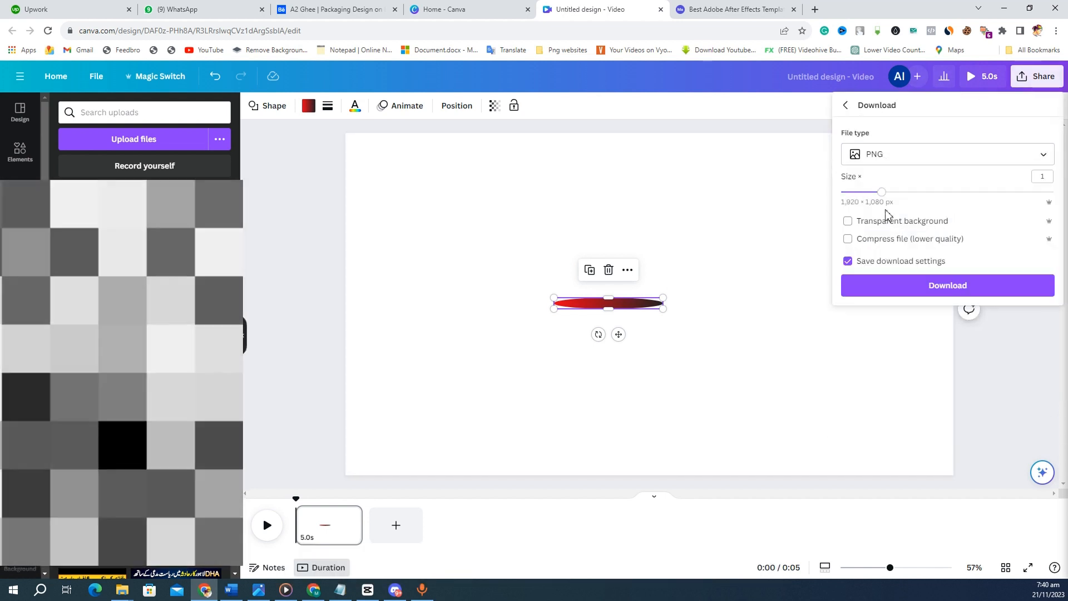
left_click(928, 296)
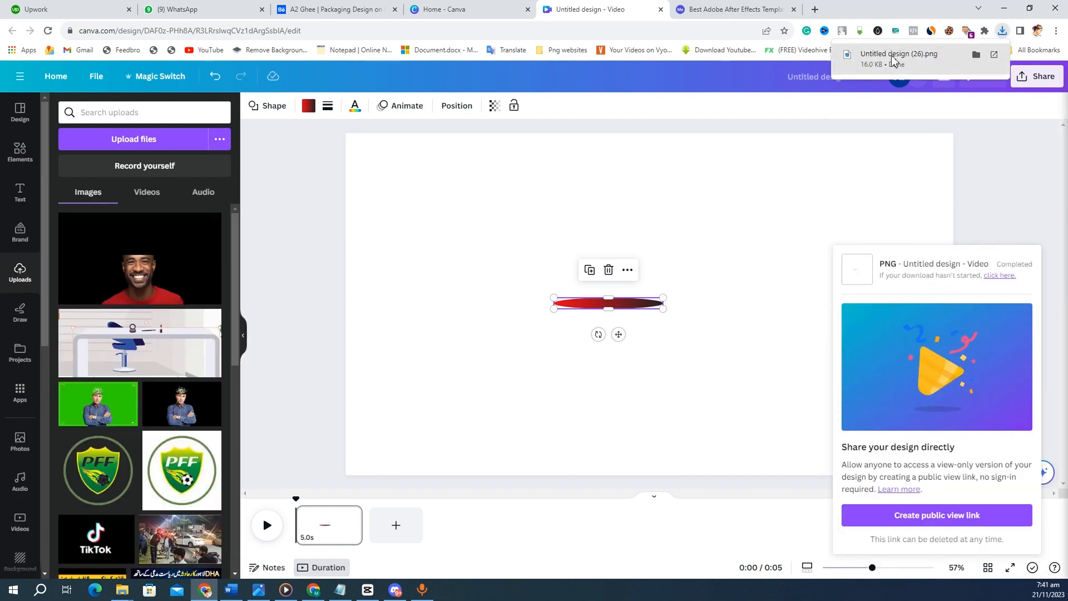
- Bring the downloaded Untitled design (26).png into the CapCut timeline as a new track above the portrait clips
left_click_drag(918, 59, 371, 594)
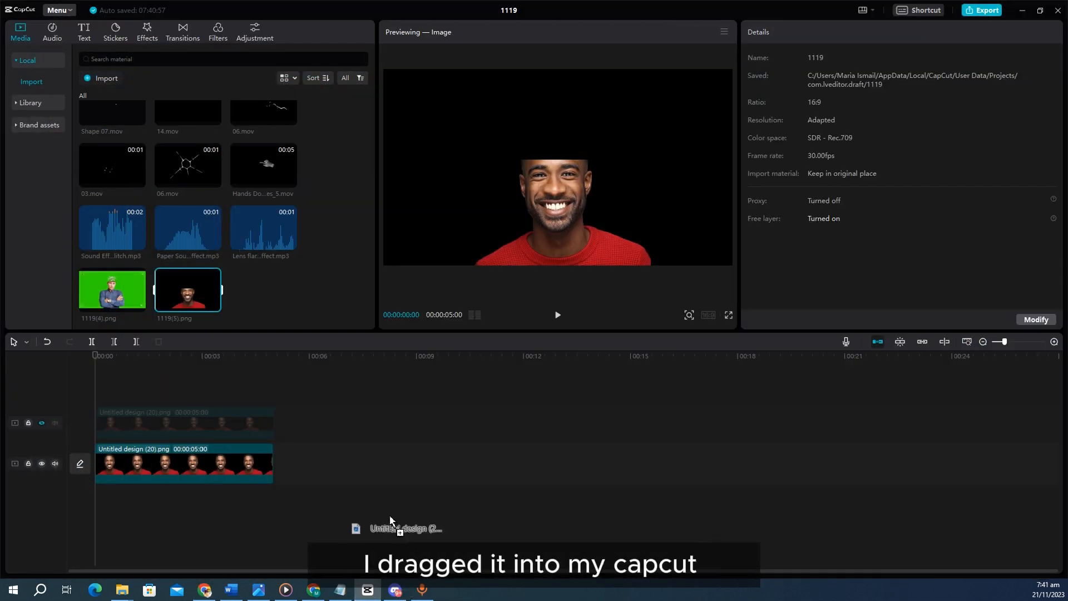
left_click_drag(370, 517, 392, 486)
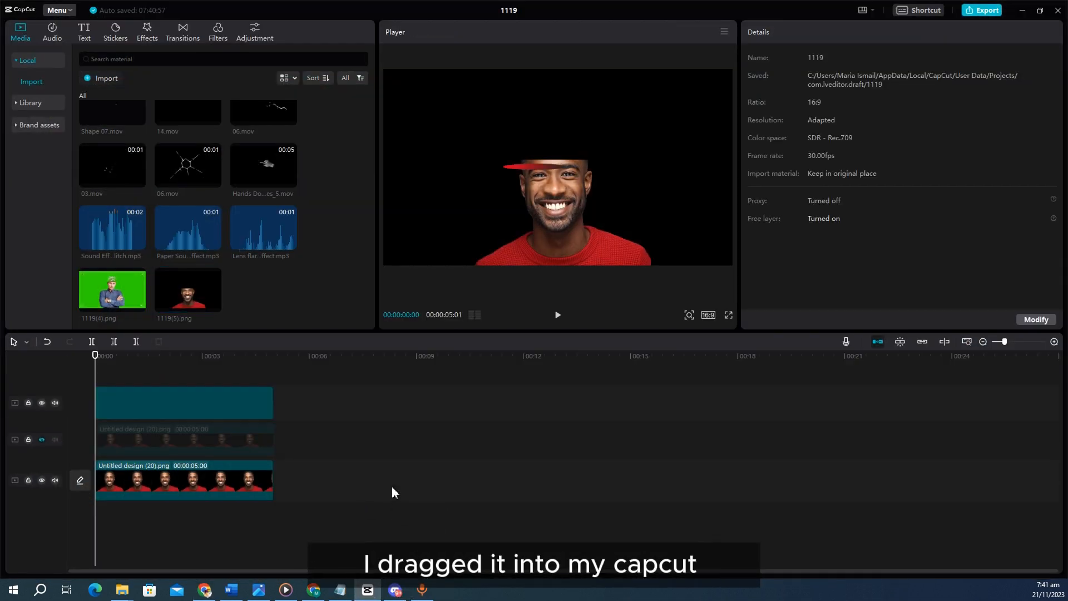
left_click(119, 378)
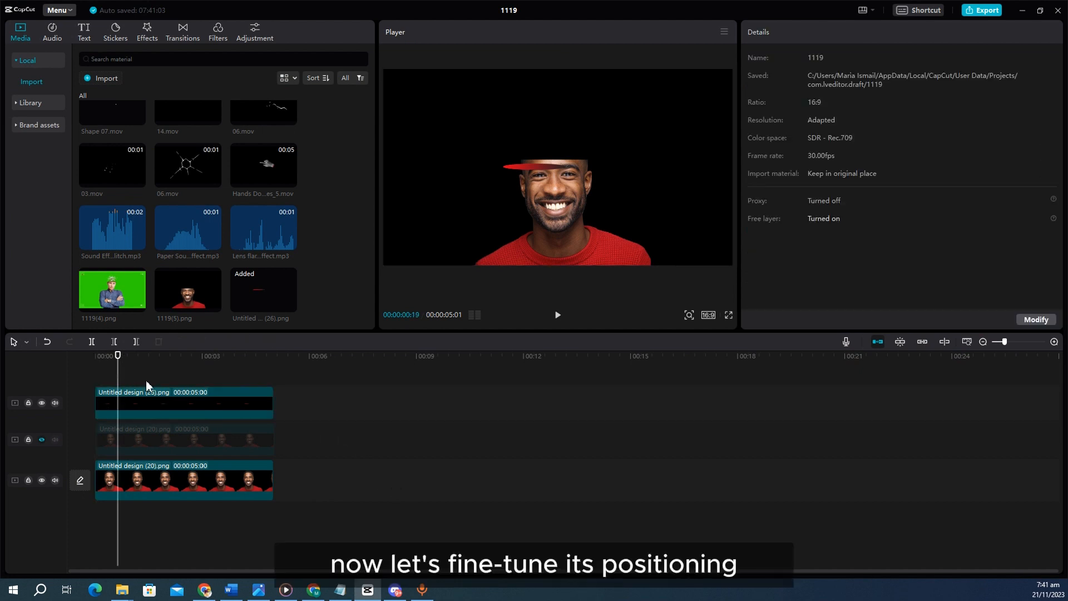
- Move the ellipse overlay onto the cut forehead at X 283, Y 110 and scale it to 118%
left_click(167, 408)
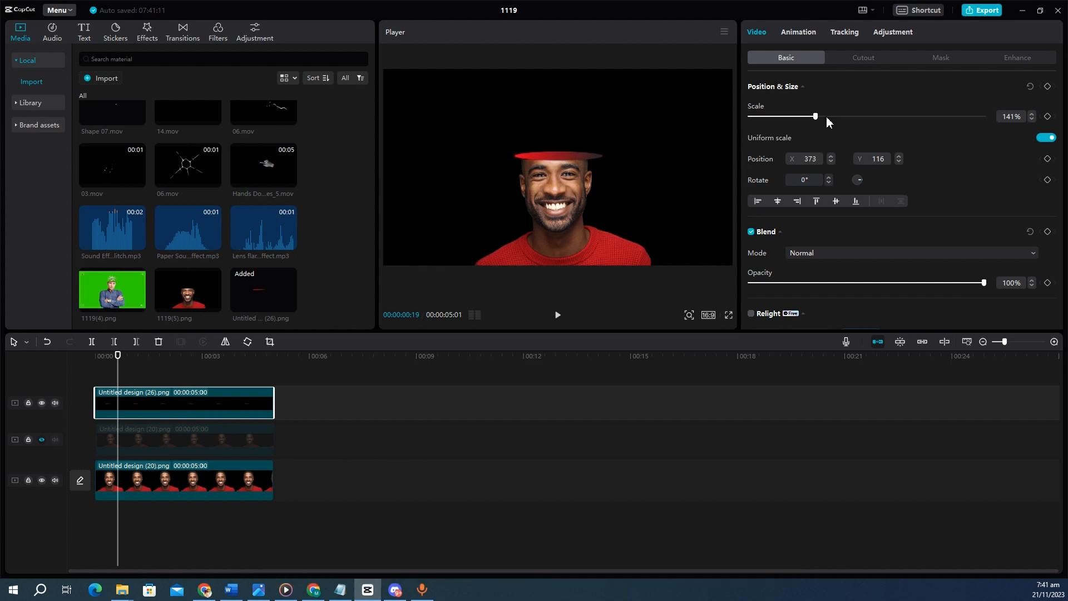
mouse_move(689, 314)
left_click_drag(663, 335, 698, 334)
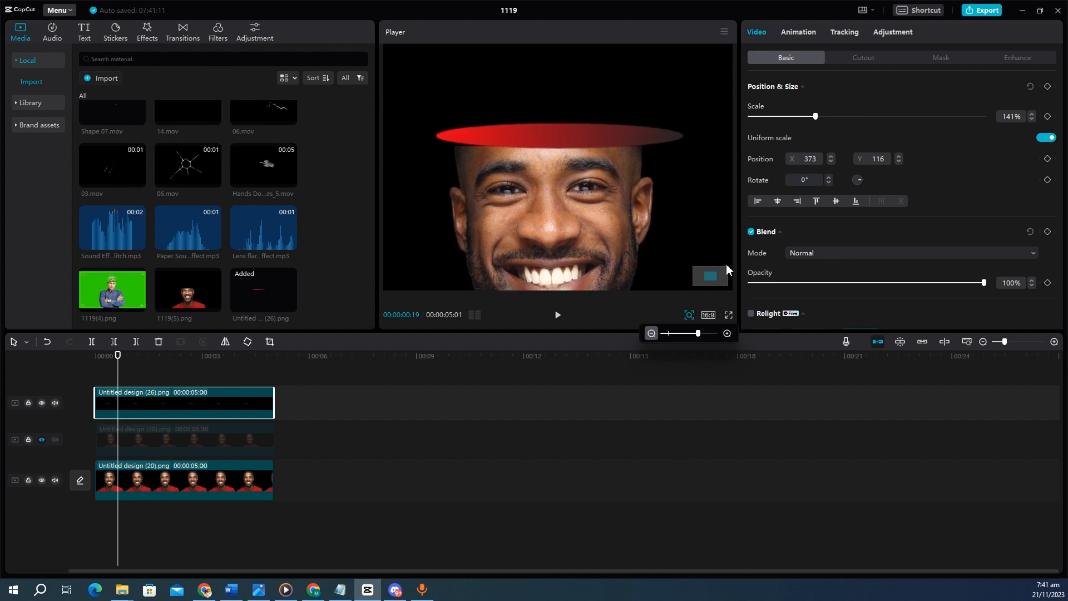
left_click_drag(815, 116, 806, 122)
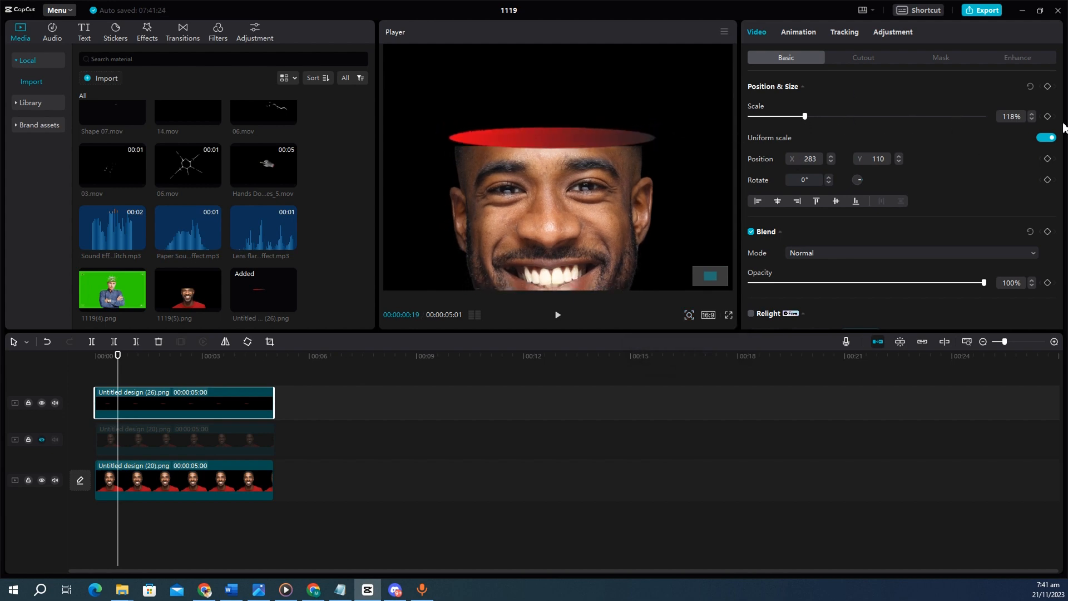
- Turn off uniform scale, set the overlay to 108% width and 63% height, and position it at X 245, Y 91
left_click(1046, 139)
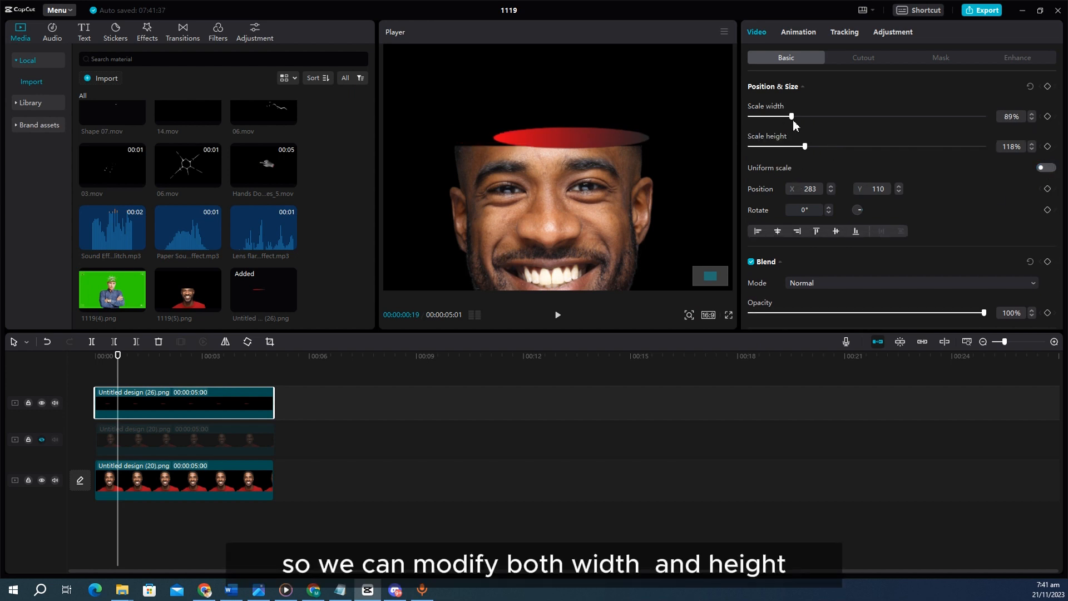
left_click_drag(805, 116, 789, 147)
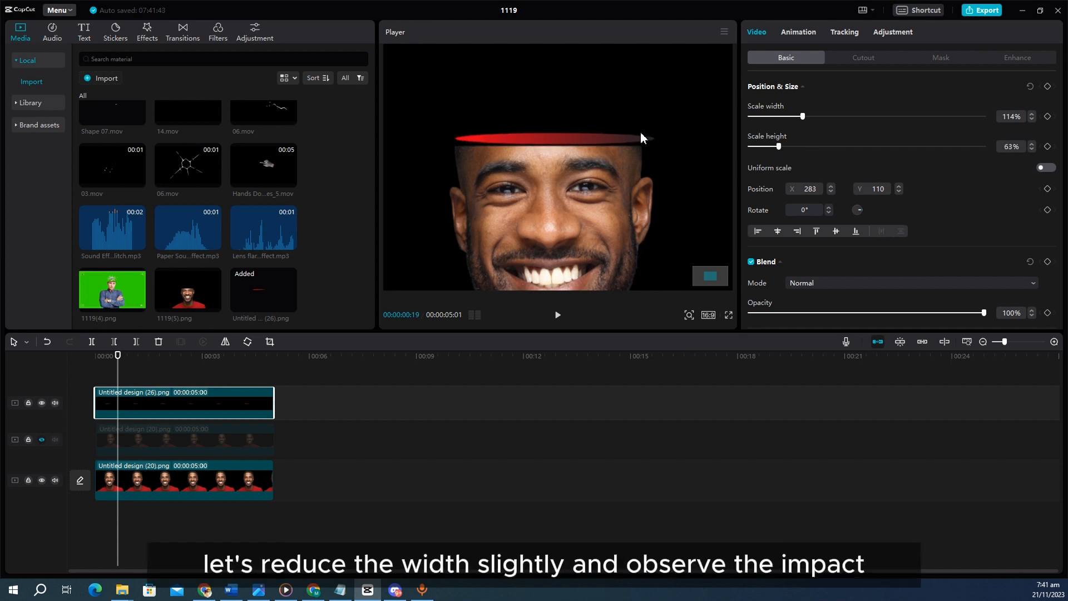
left_click_drag(648, 140, 645, 145)
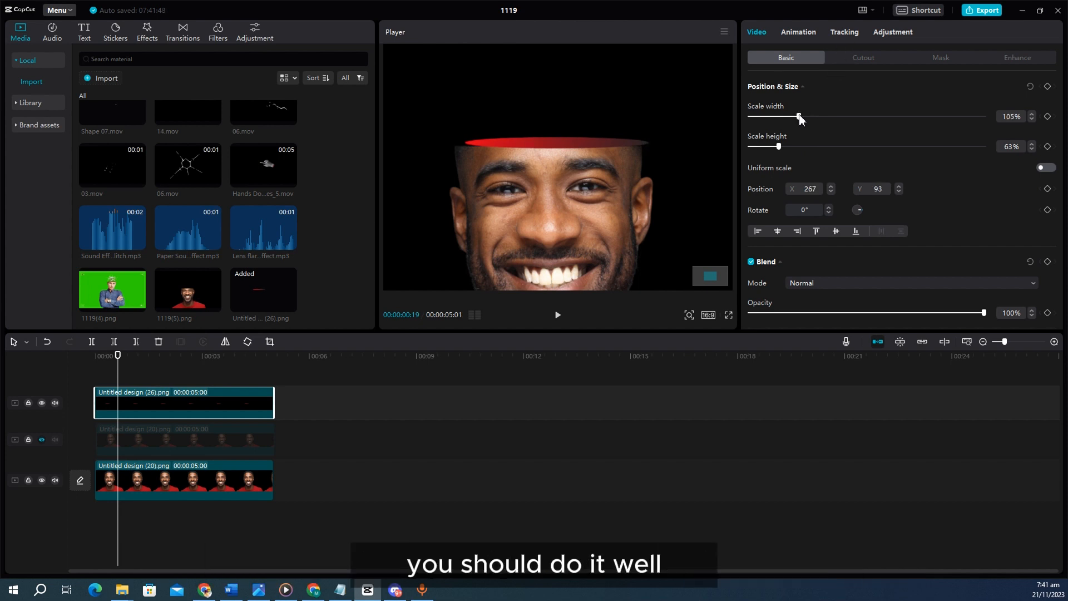
left_click_drag(613, 144, 606, 147)
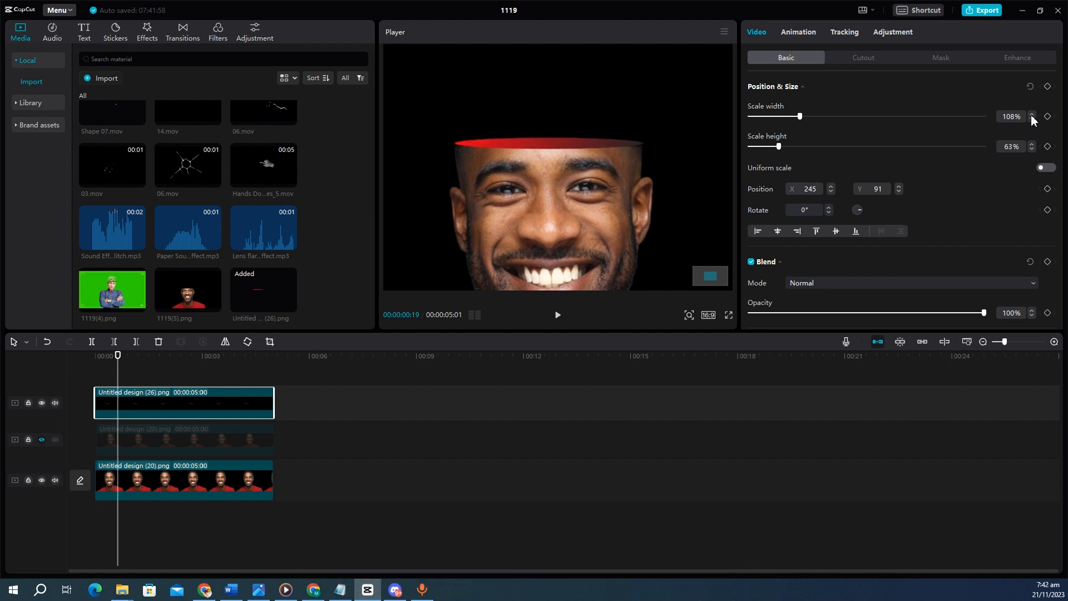
- Check the cut surface in the full frame by briefly showing the hidden head-top track and hiding it again
left_click(689, 315)
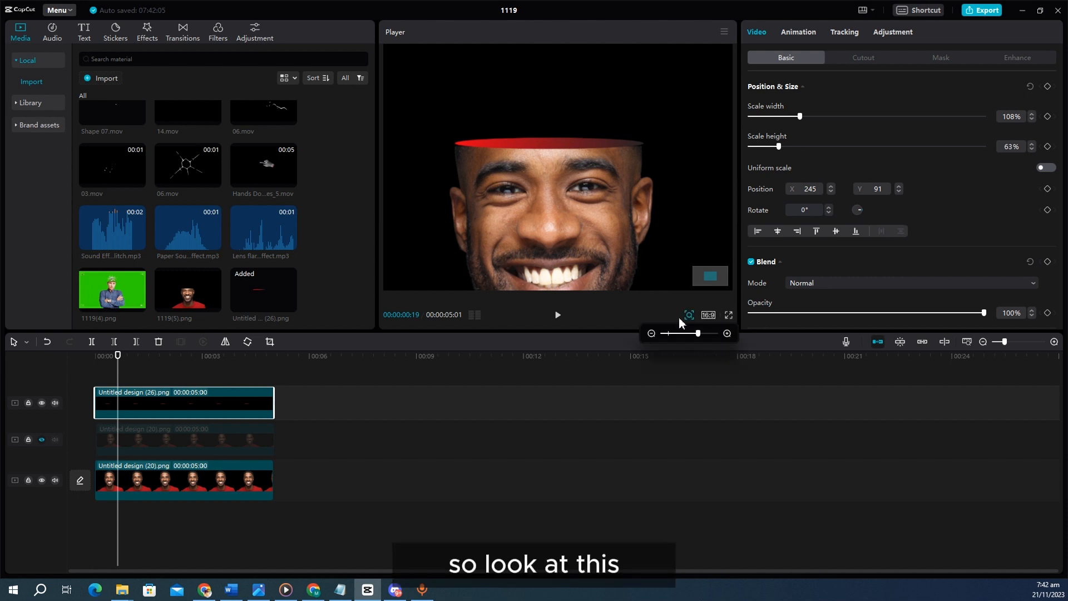
left_click_drag(693, 333, 671, 336)
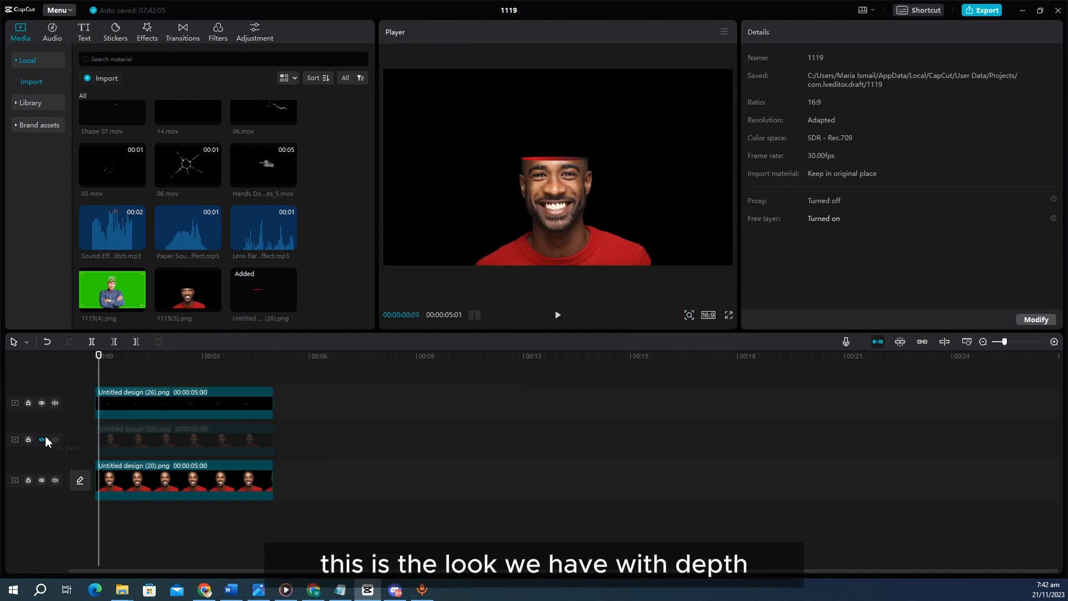
left_click(41, 440)
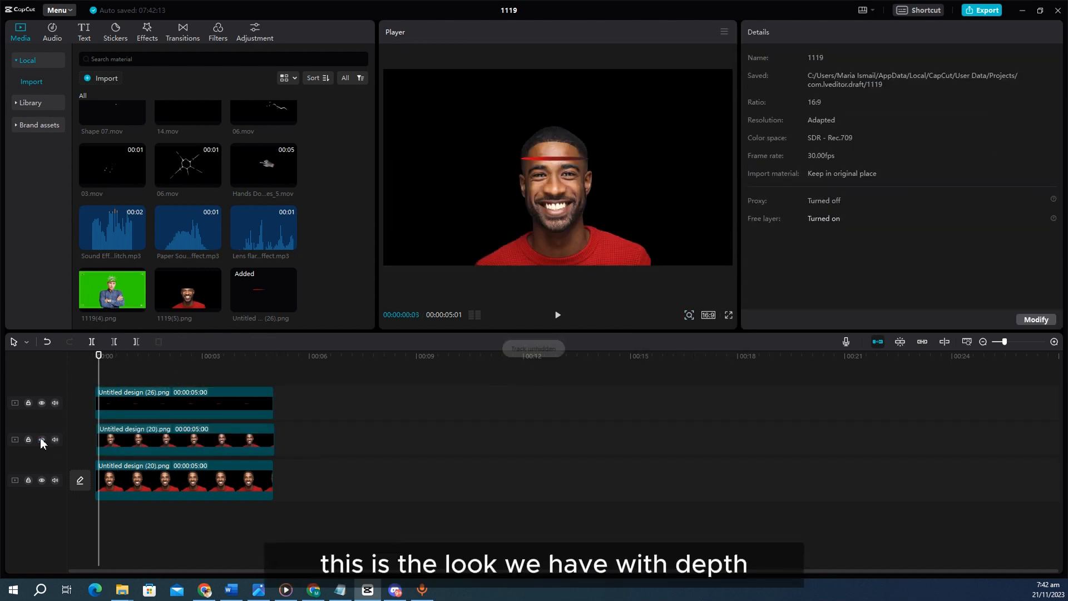
left_click(42, 439)
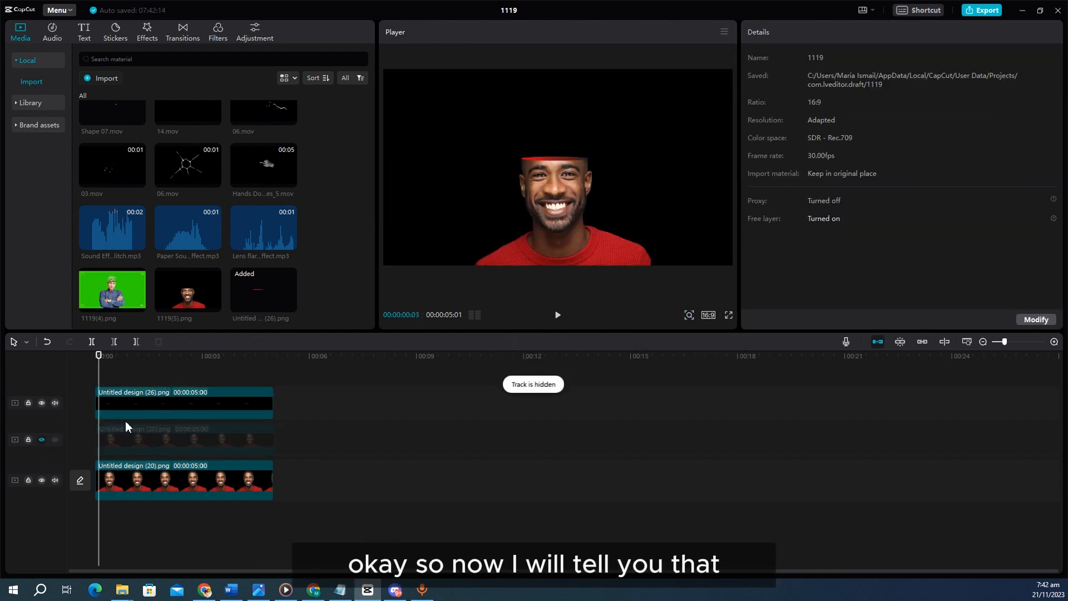
- Apply the Vibrant I filter from the Life category to the ellipse overlay clip
left_click(158, 403)
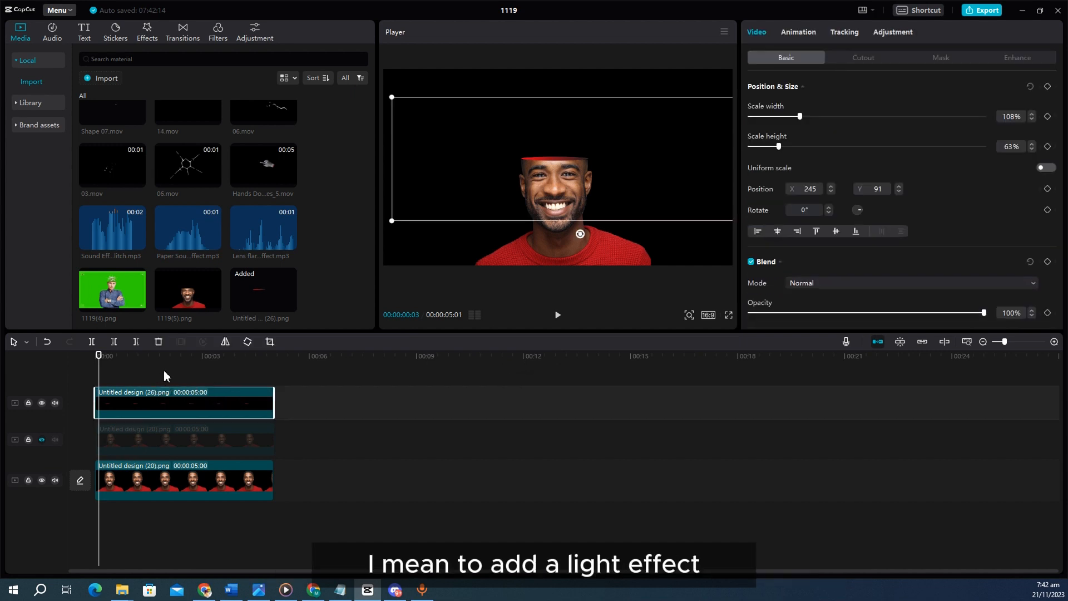
left_click(146, 43)
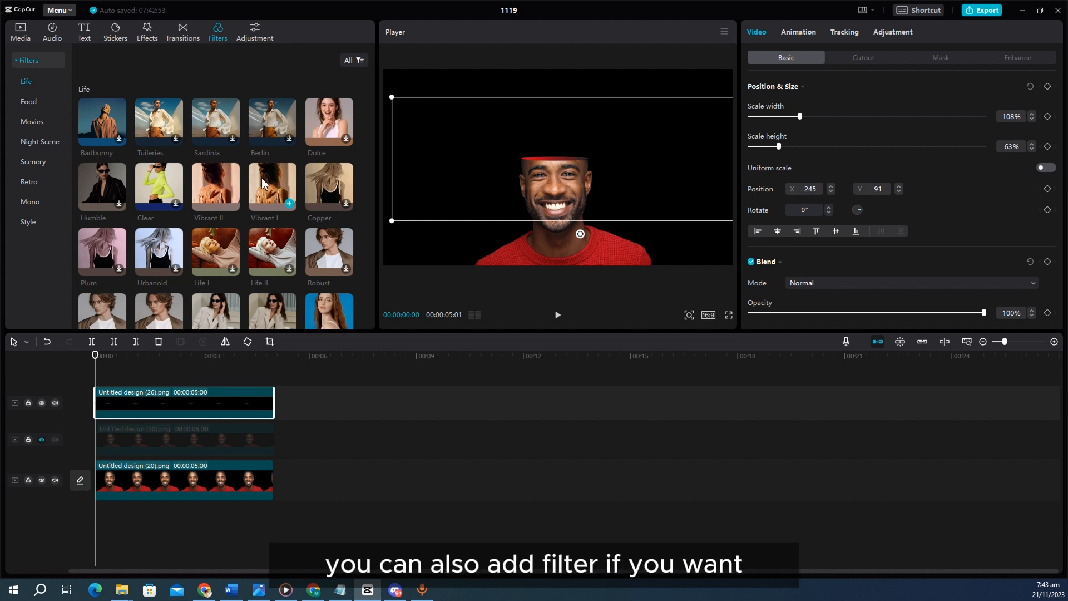
left_click_drag(274, 184, 165, 396)
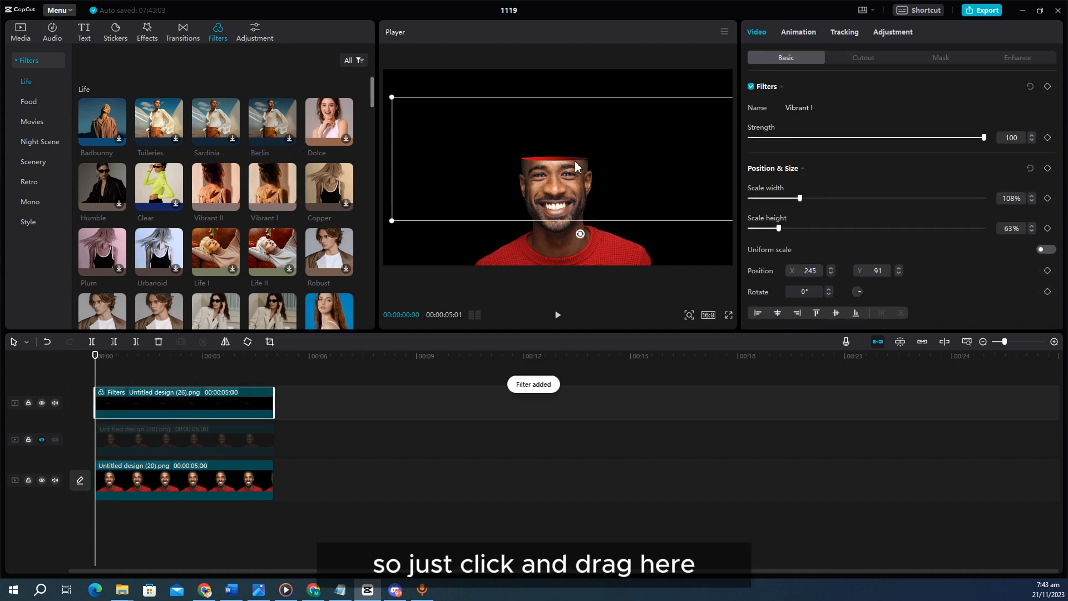
- Replace the ellipse overlay's Vibrant I filter with Vibrant II at strength 22 and fit the preview to the full frame
left_click_drag(953, 142, 840, 144)
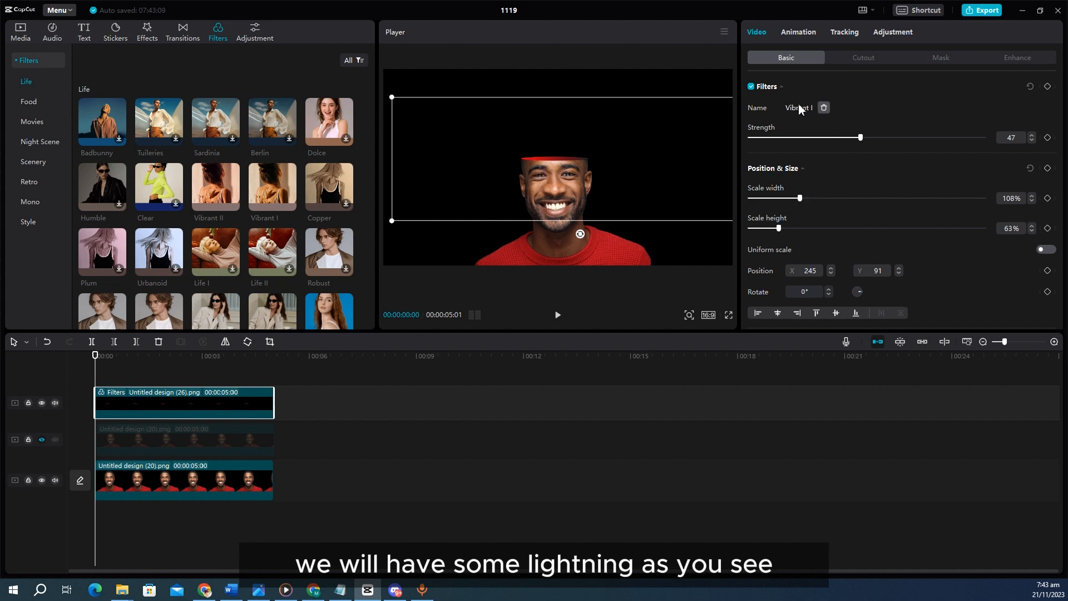
left_click(824, 107)
left_click_drag(216, 186, 164, 400)
left_click_drag(986, 138, 784, 140)
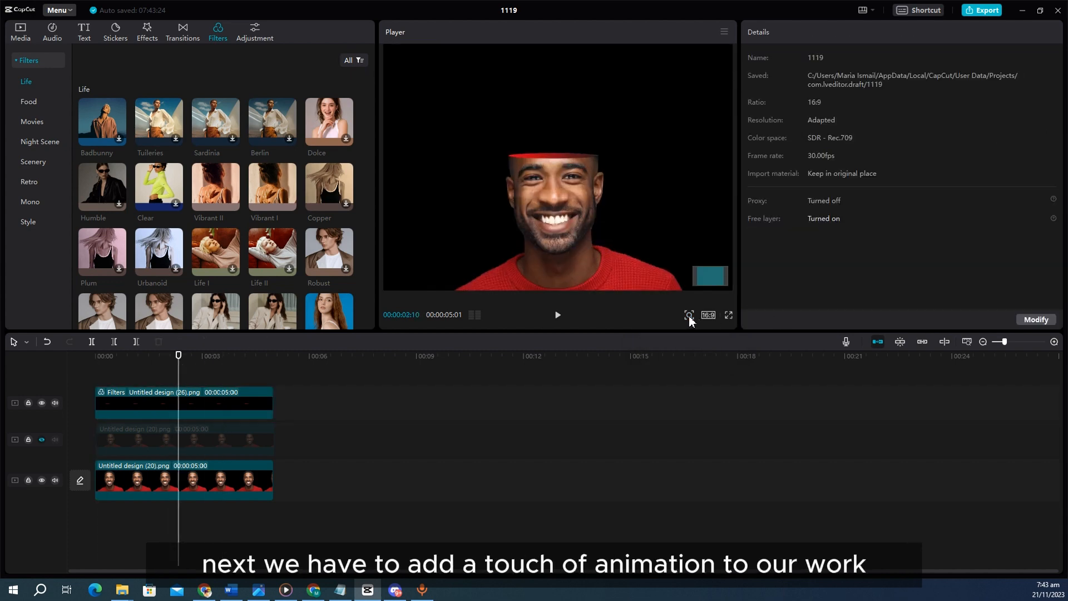
left_click(689, 316)
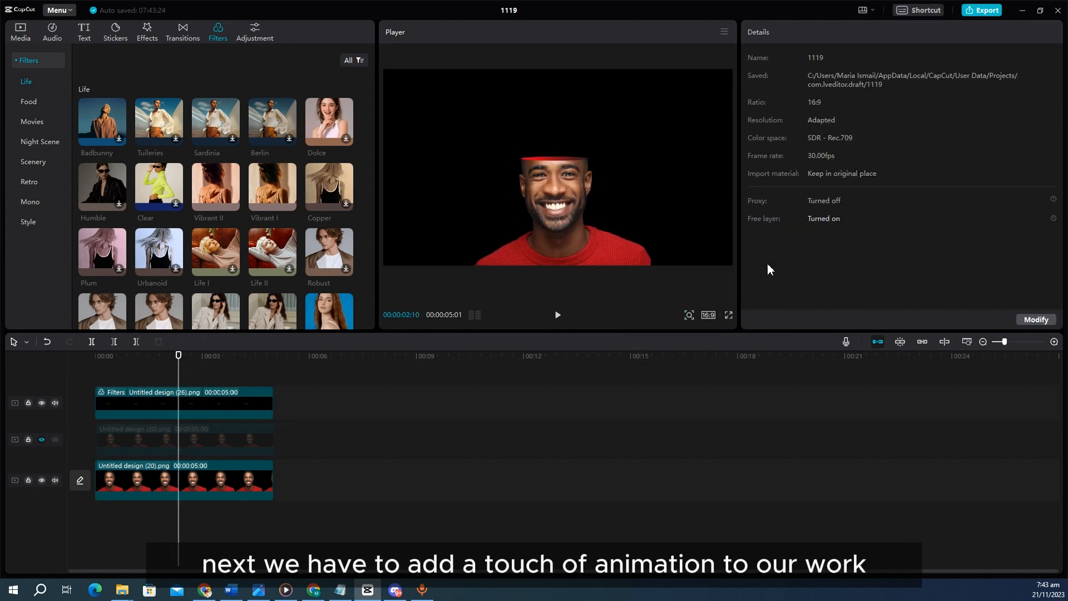
- Shift the ellipse overlay clip about 28 frames later and unhide the head-top track
left_click(23, 32)
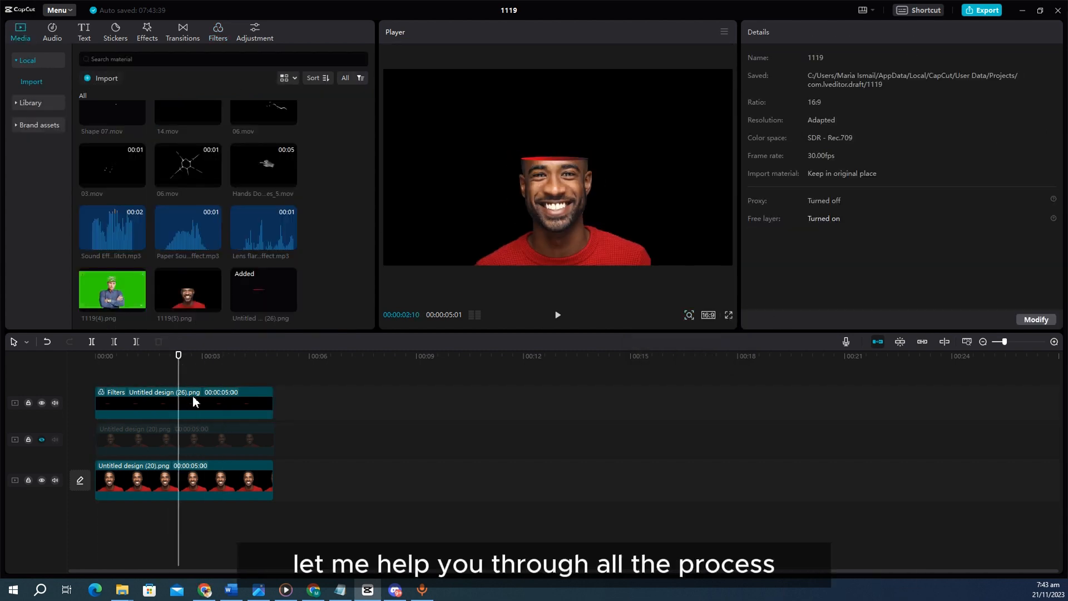
left_click_drag(194, 402, 227, 403)
left_click(42, 439)
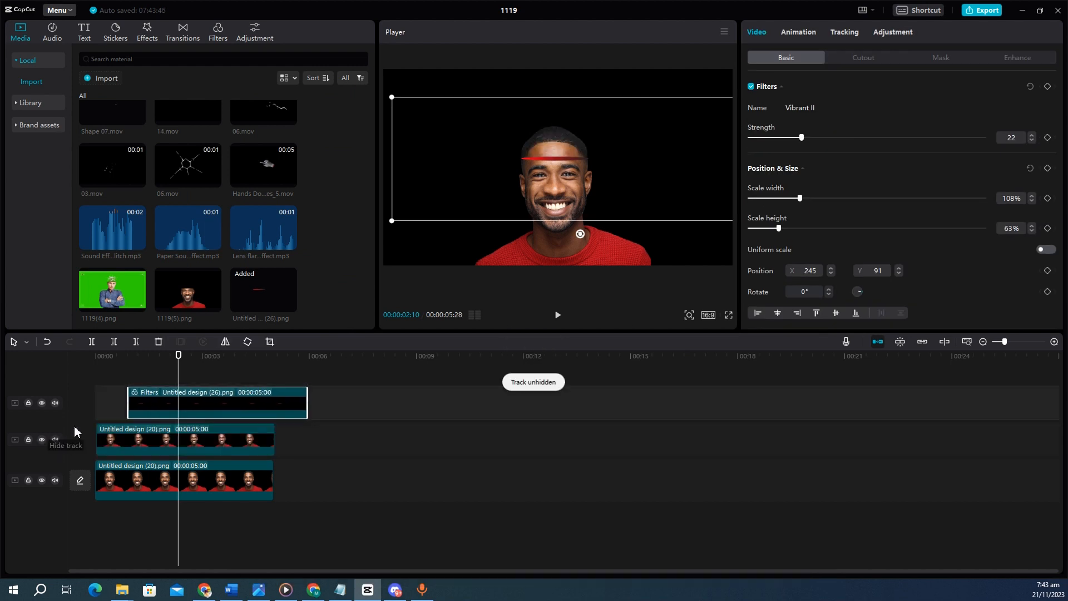
- Select both portrait clips and move them up one track, leaving the main track empty
left_click(83, 420)
left_click_drag(312, 503, 158, 356)
left_click_drag(203, 485, 211, 463)
scroll(211, 278, "up", 5)
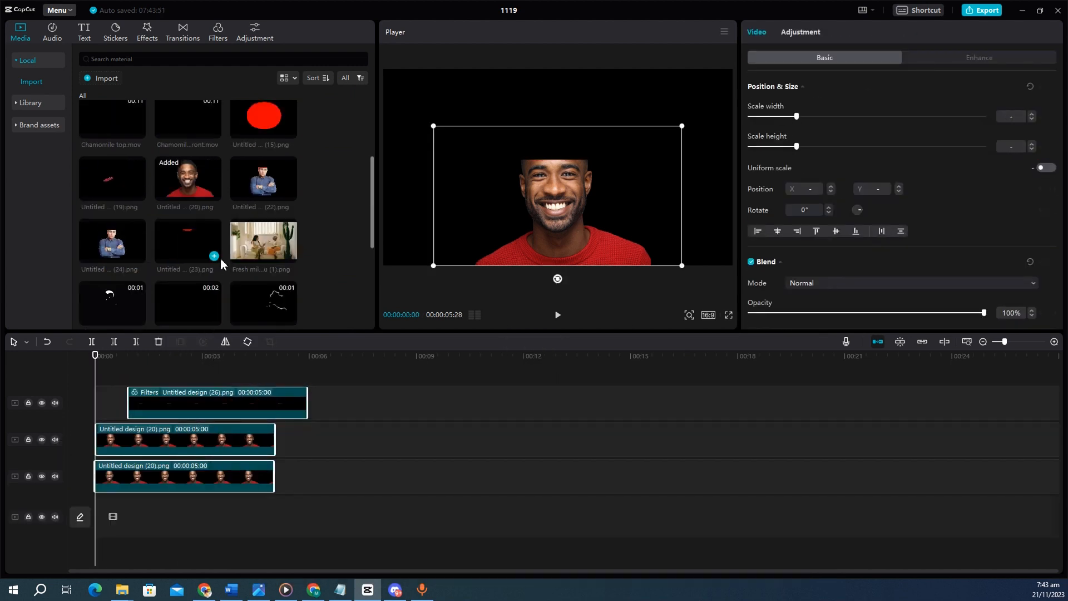
left_click(212, 196)
left_click(222, 514)
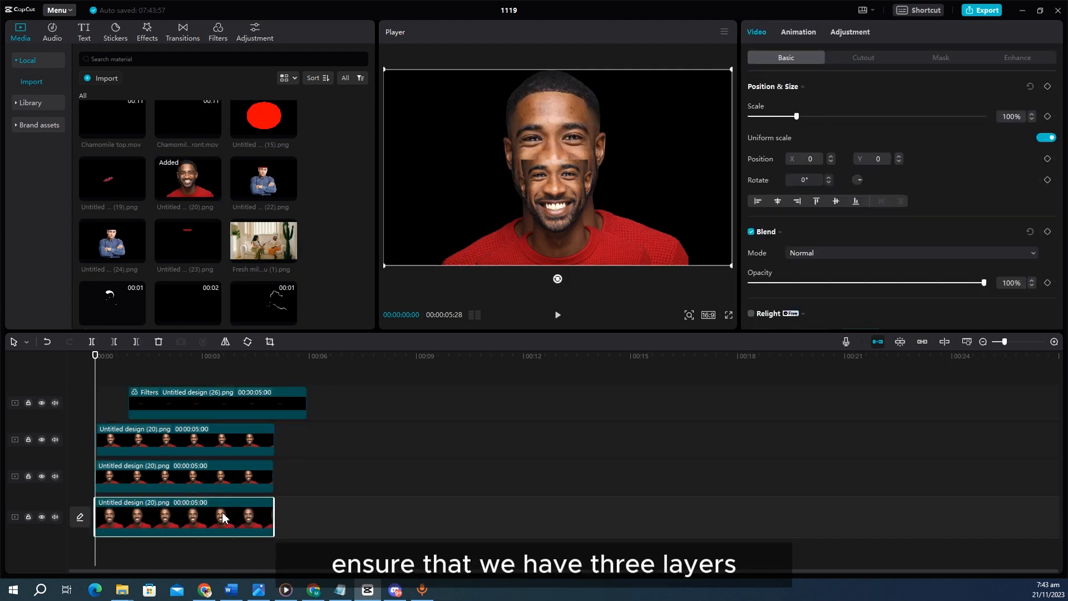
key("Delete")
- Duplicate the masked lower-head clip onto the start of the main track and remove the Split mask from the copy
left_click(197, 487)
key("ctrl+c")
key("ctrl+v")
scroll(198, 499, "down", 1)
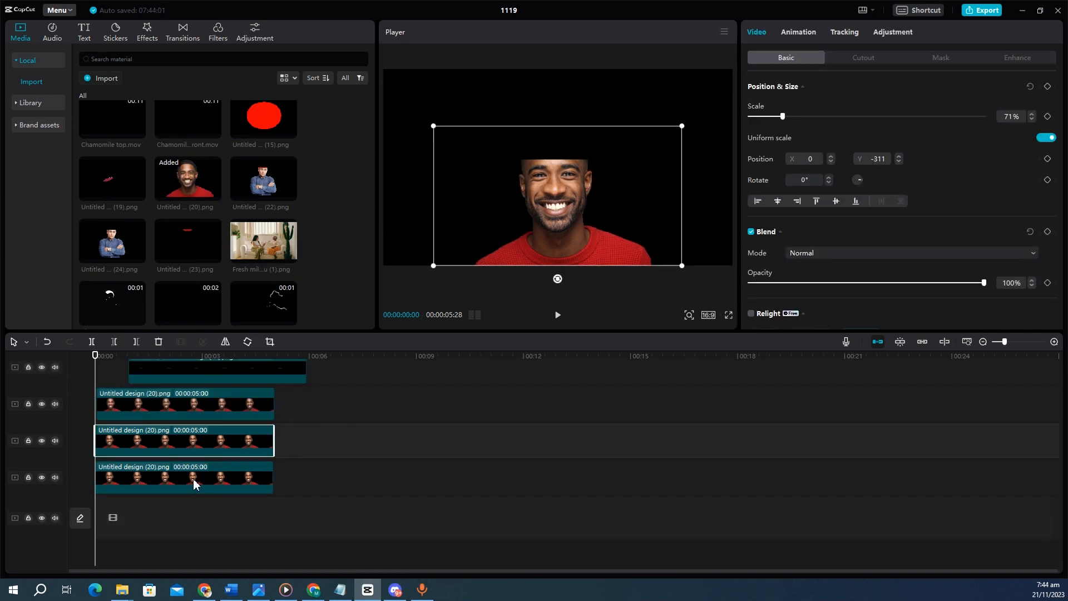
left_click_drag(194, 484, 183, 509)
left_click(941, 57)
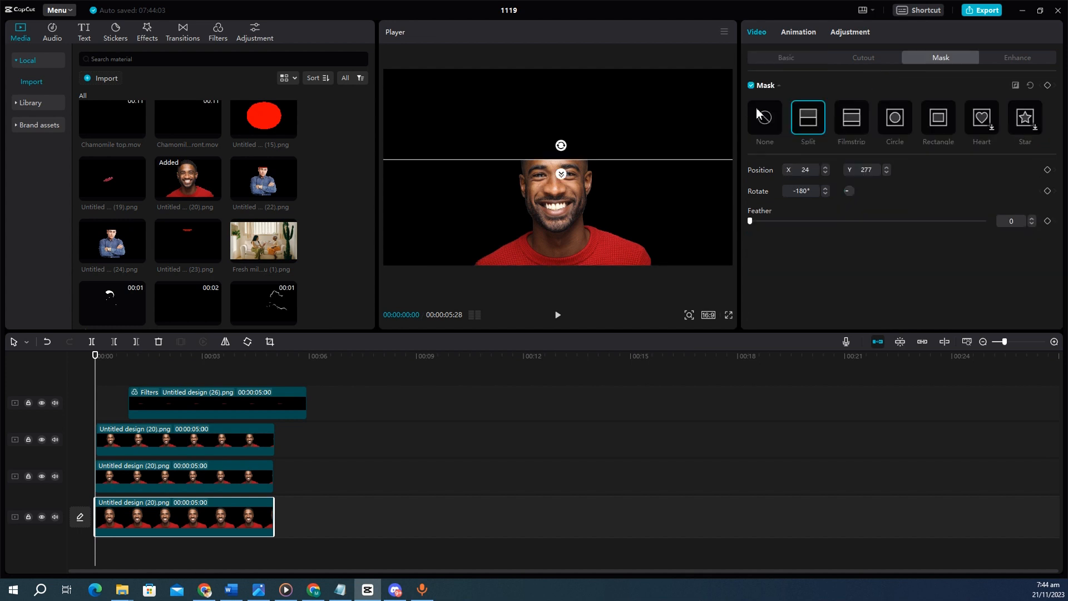
left_click(762, 115)
- Shift the three upper clips later and apply the Slide Up entrance animation to the unmasked main-track portrait
left_click_drag(341, 379, 256, 480)
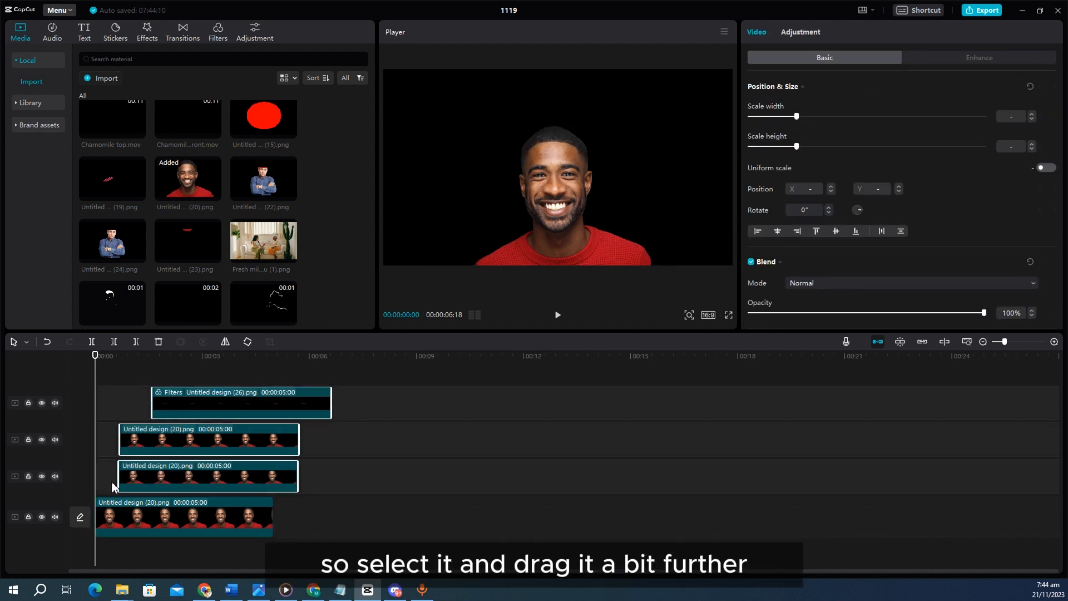
left_click(123, 524)
left_click(812, 40)
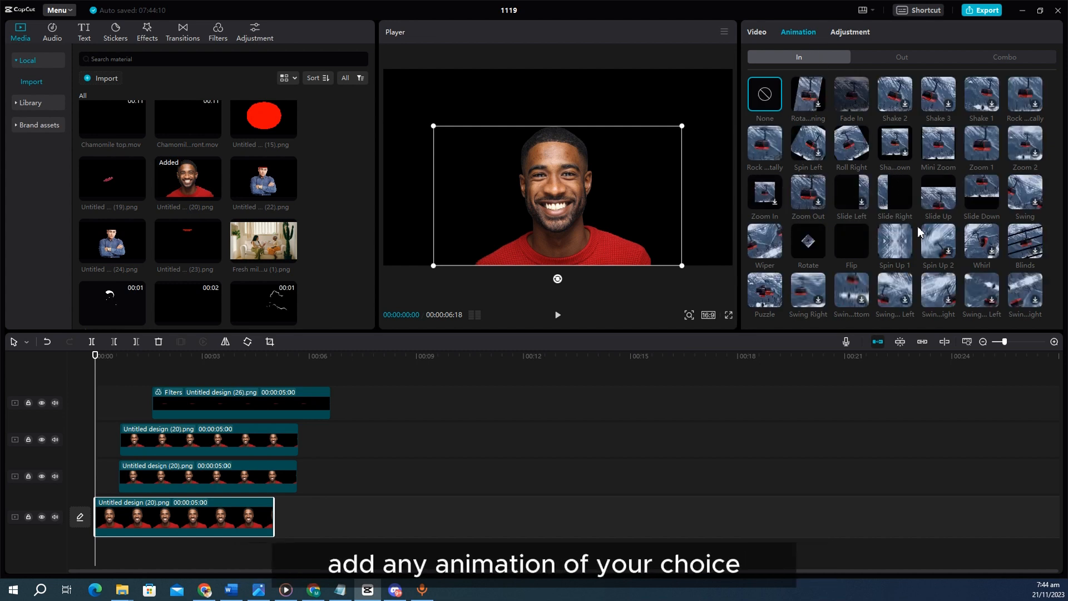
left_click(938, 195)
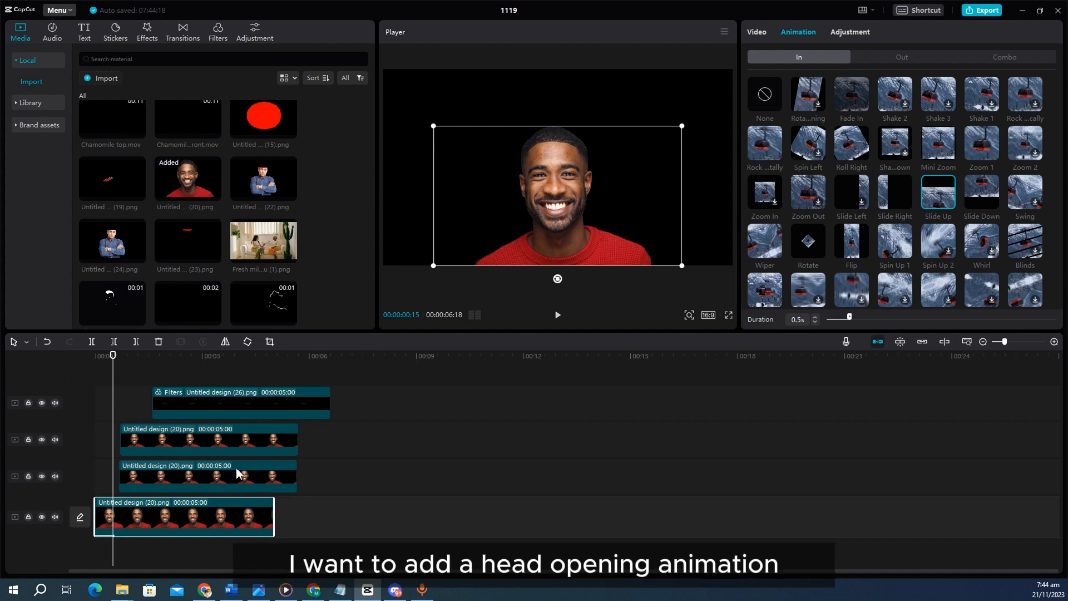
- Keyframe the head-top clip's position and size at frame 18, and raise the clip to Y -57 at frame 25
left_click(225, 446)
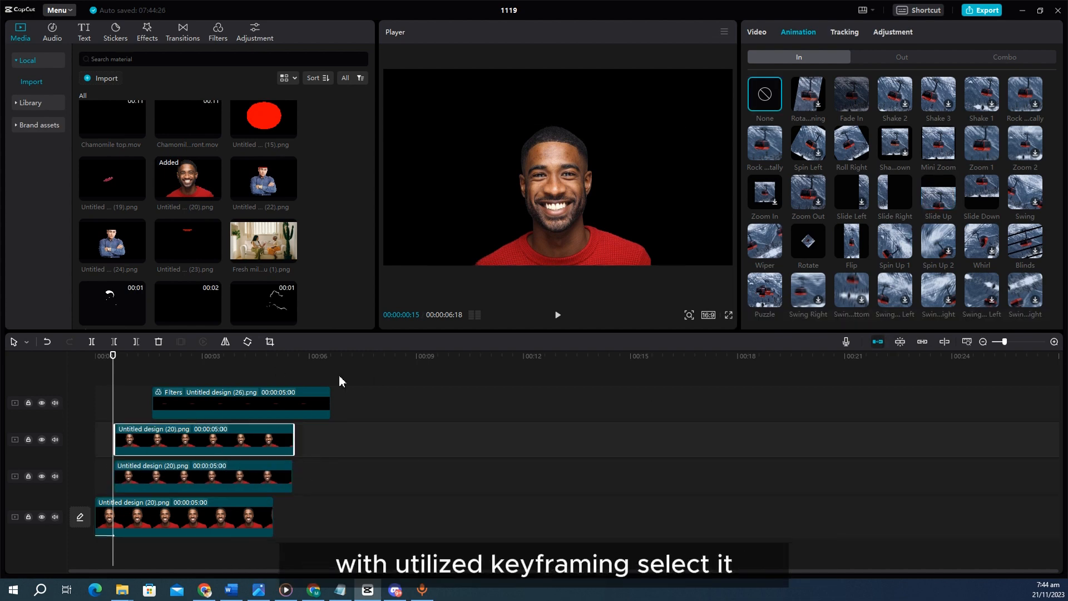
left_click(757, 32)
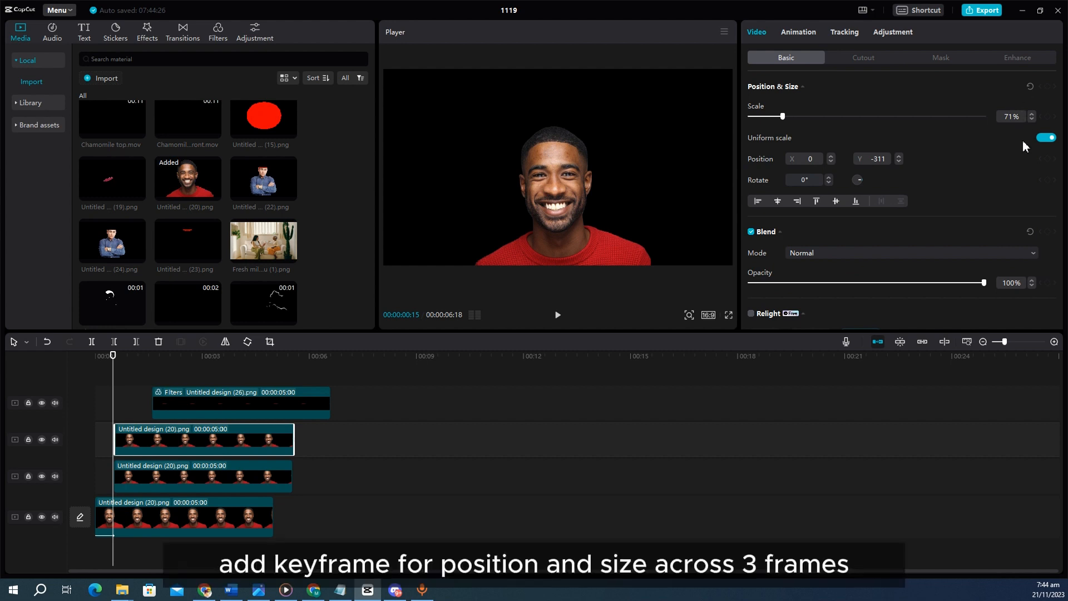
left_click_drag(114, 390, 117, 397)
left_click(1048, 87)
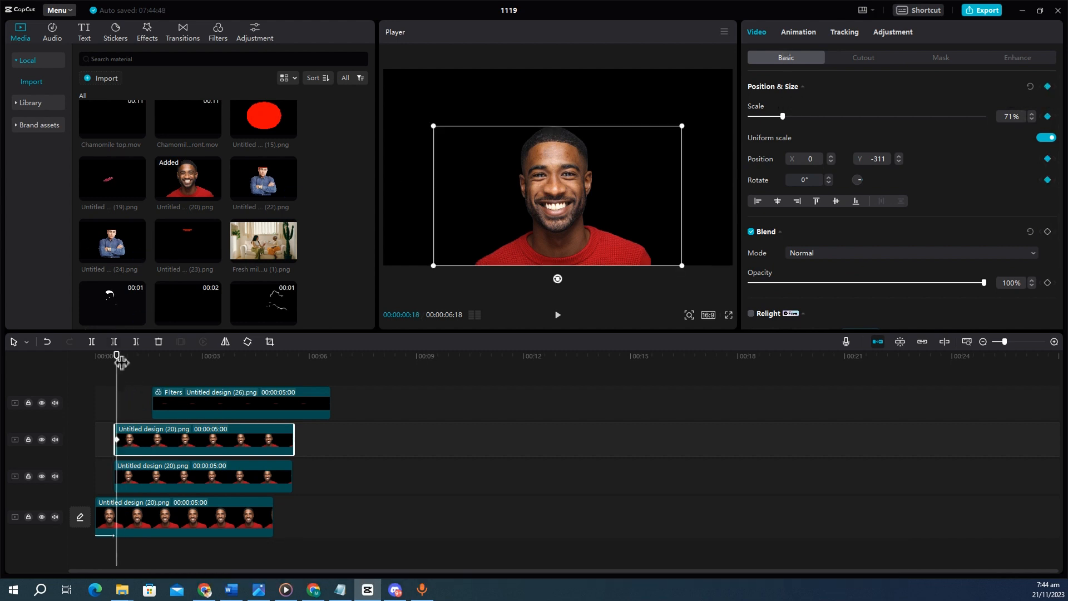
left_click_drag(119, 360, 131, 365)
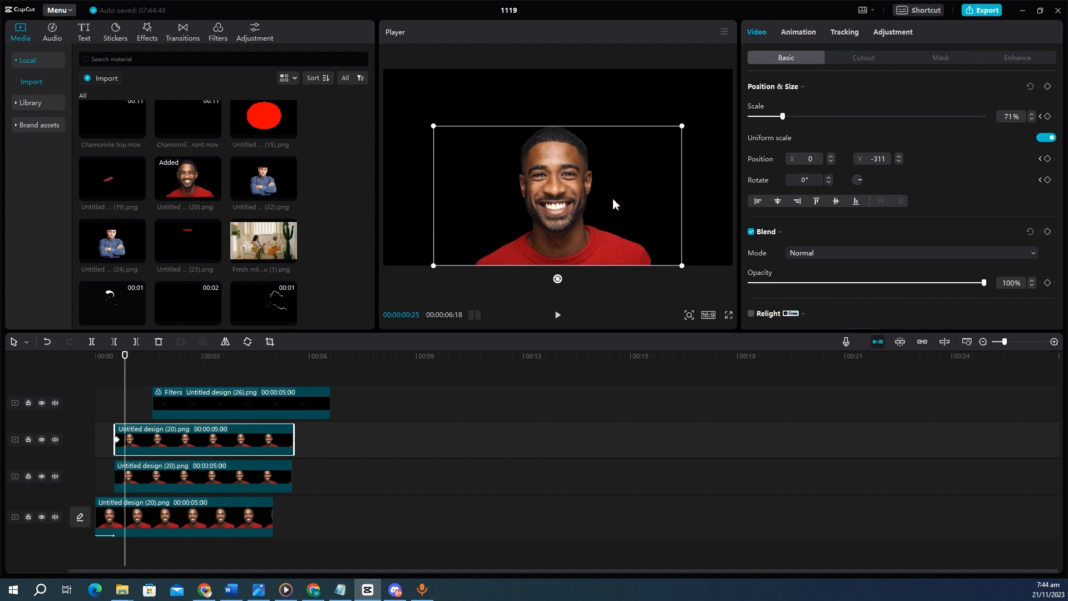
left_click(119, 417)
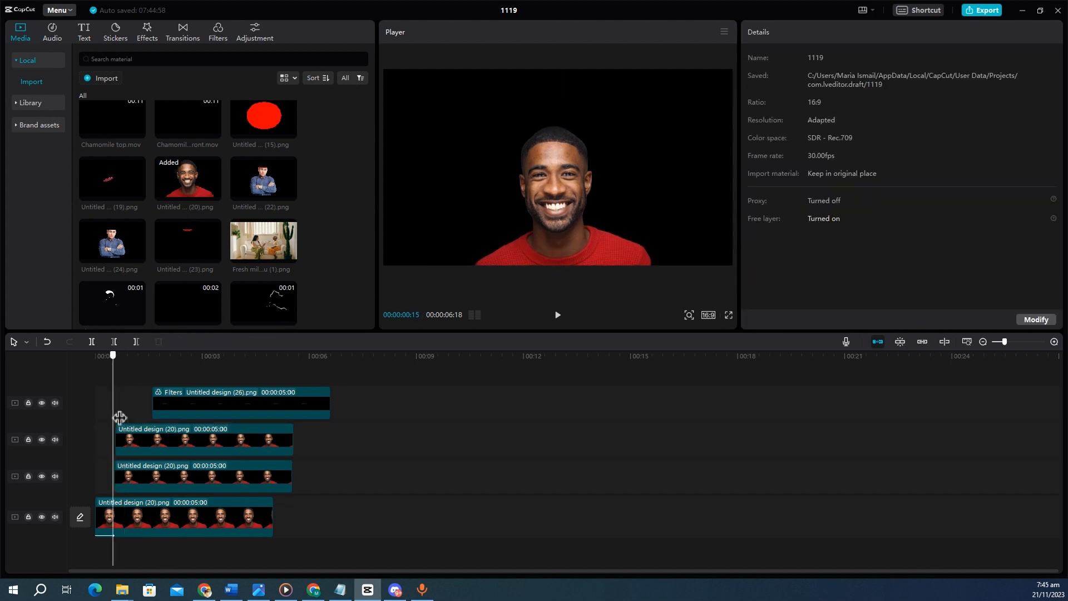
- Move the three upper clips slightly later and trim the end of the main-track portrait to frame 16
left_click(196, 520)
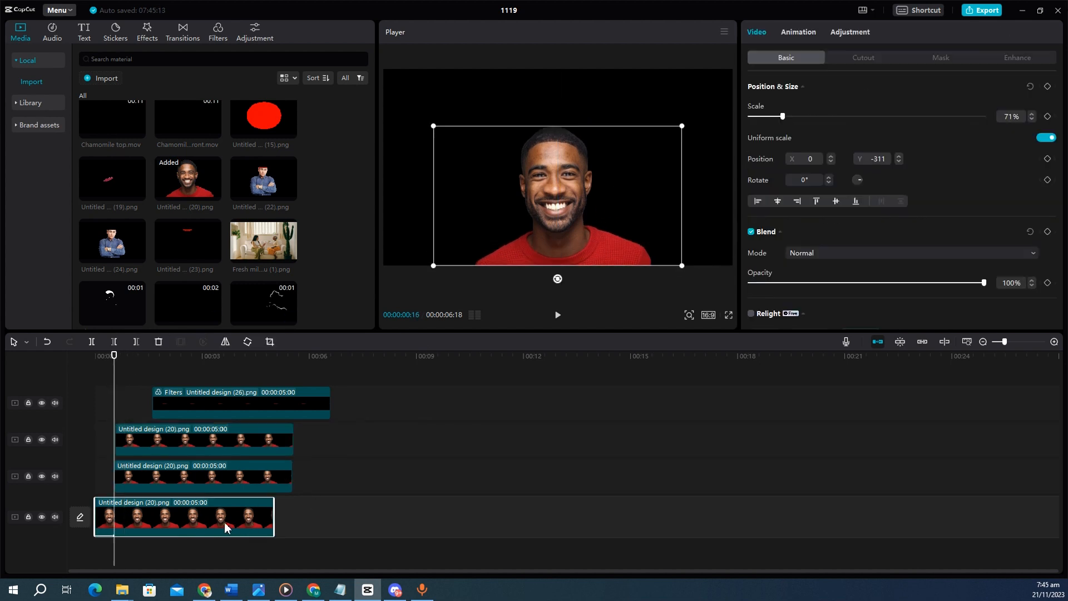
left_click_drag(353, 372, 255, 465)
left_click_drag(252, 472, 255, 473)
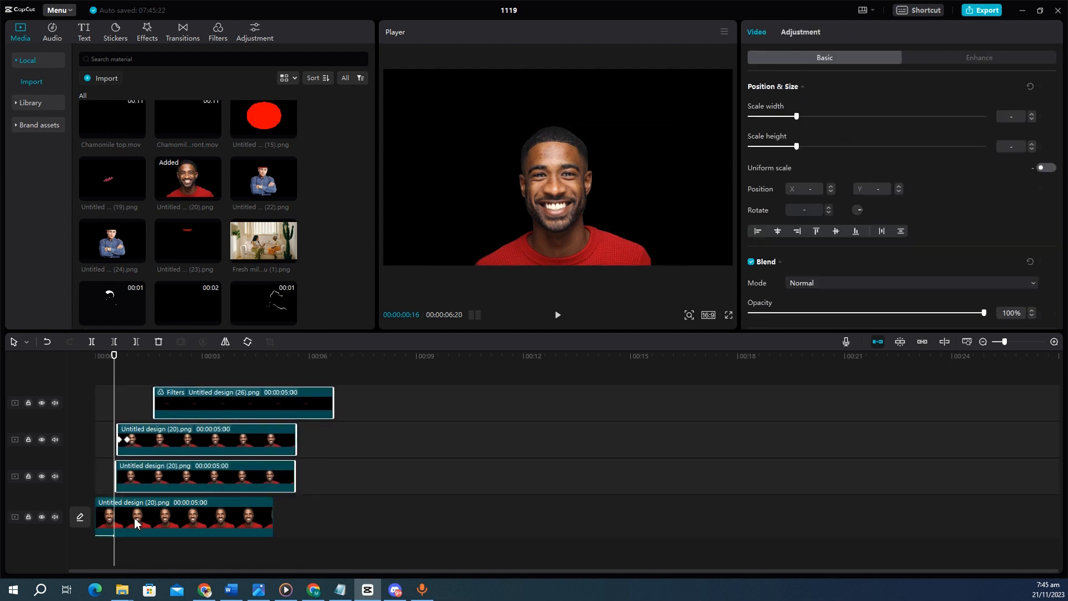
left_click(137, 517)
key("w")
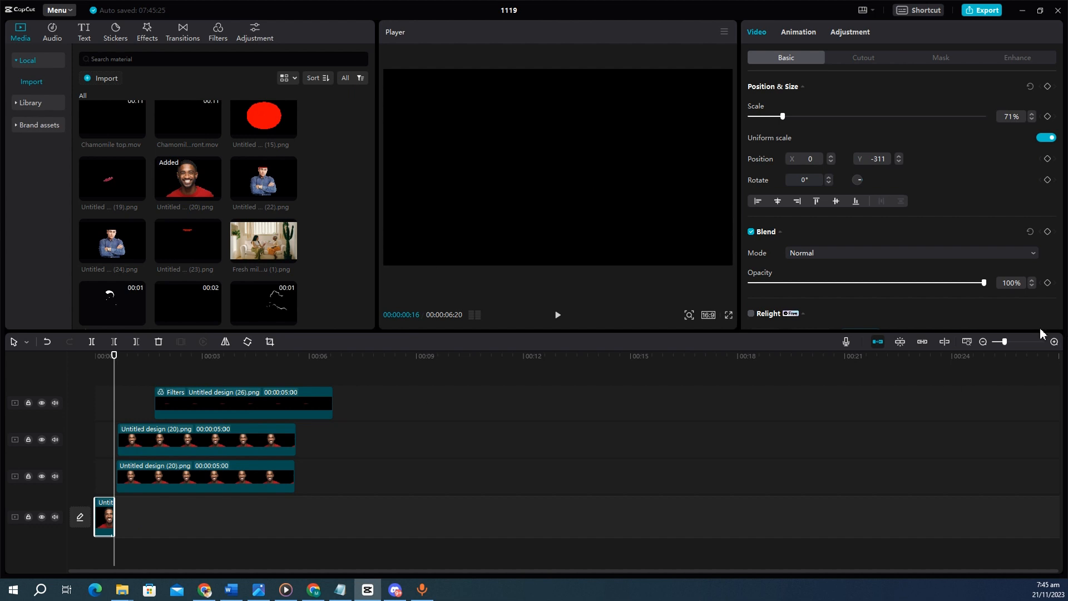
- Move the three upper clips together so the lower-head clip starts exactly where the main-track portrait ends
left_click(1032, 341)
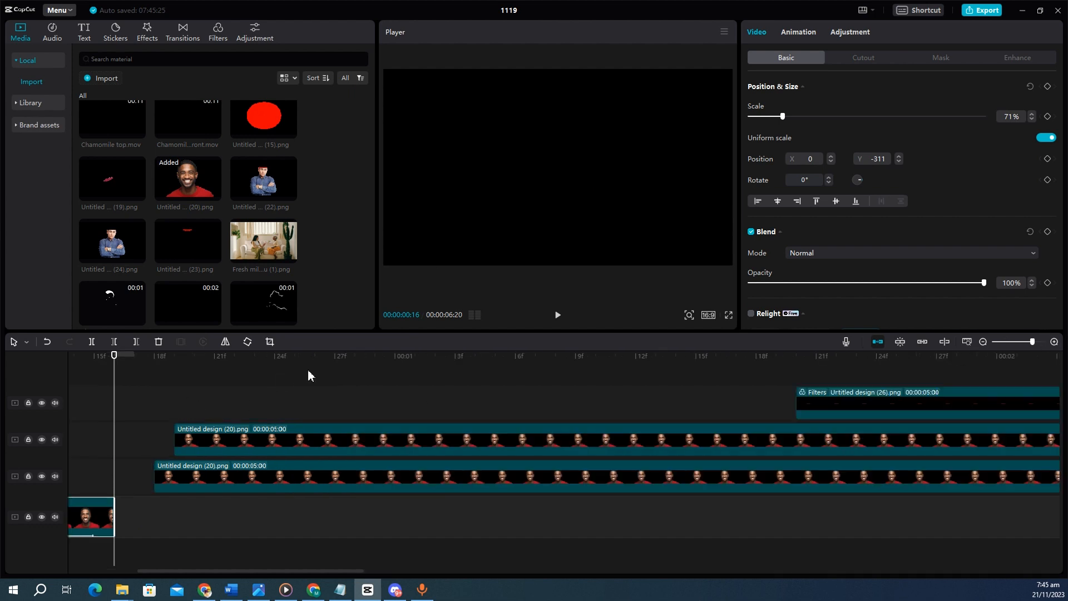
left_click_drag(561, 361, 817, 465)
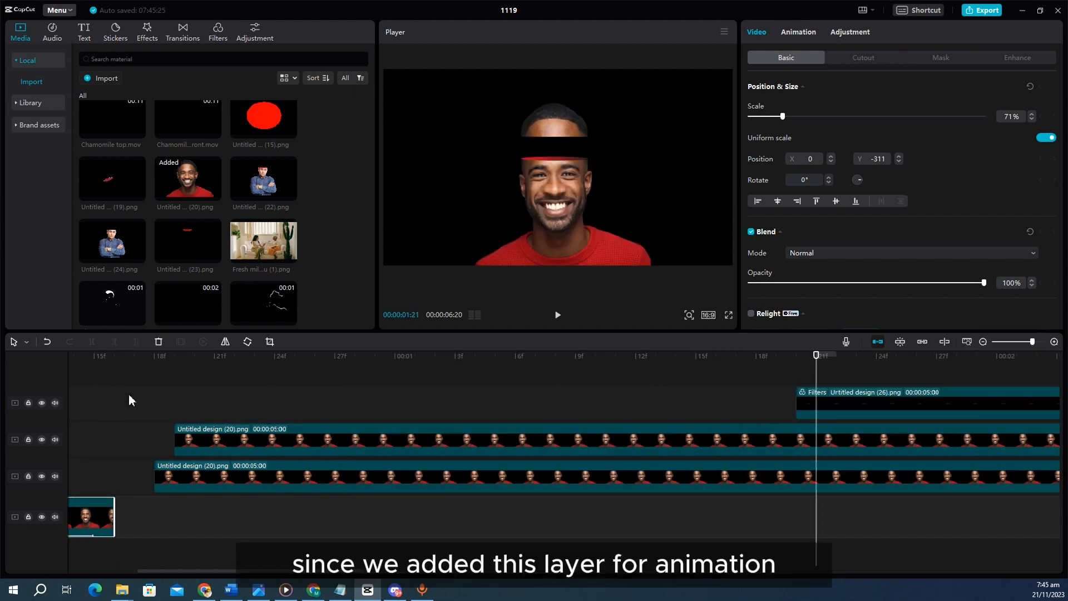
left_click_drag(131, 400, 900, 494)
left_click_drag(221, 478, 184, 484)
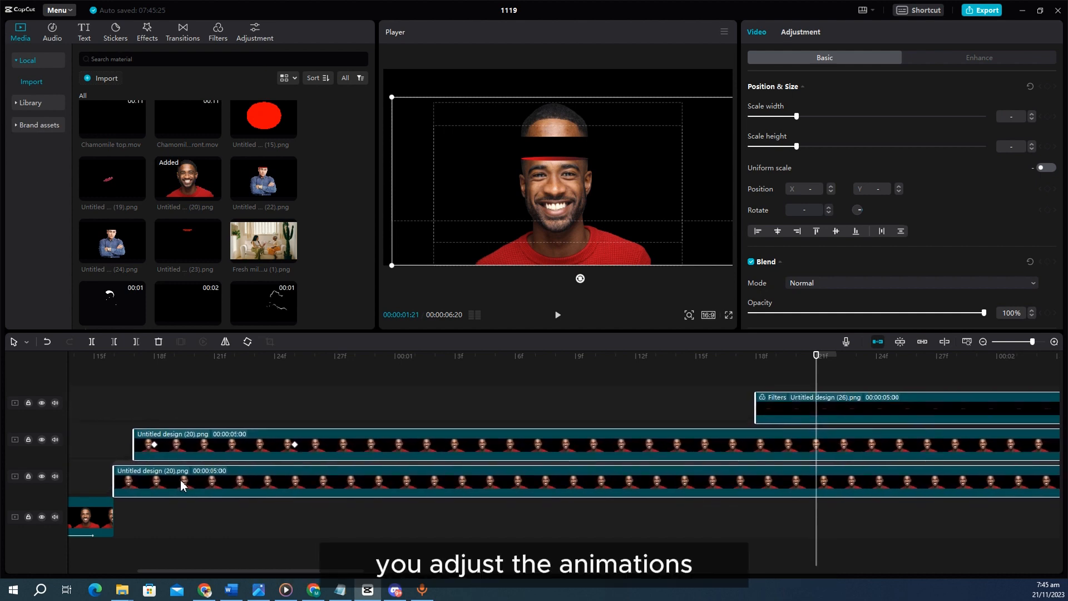
- Preview the head opening and extend the main-track portrait to 17 frames so it meets the head-top clip's start
left_click(89, 435)
key("space")
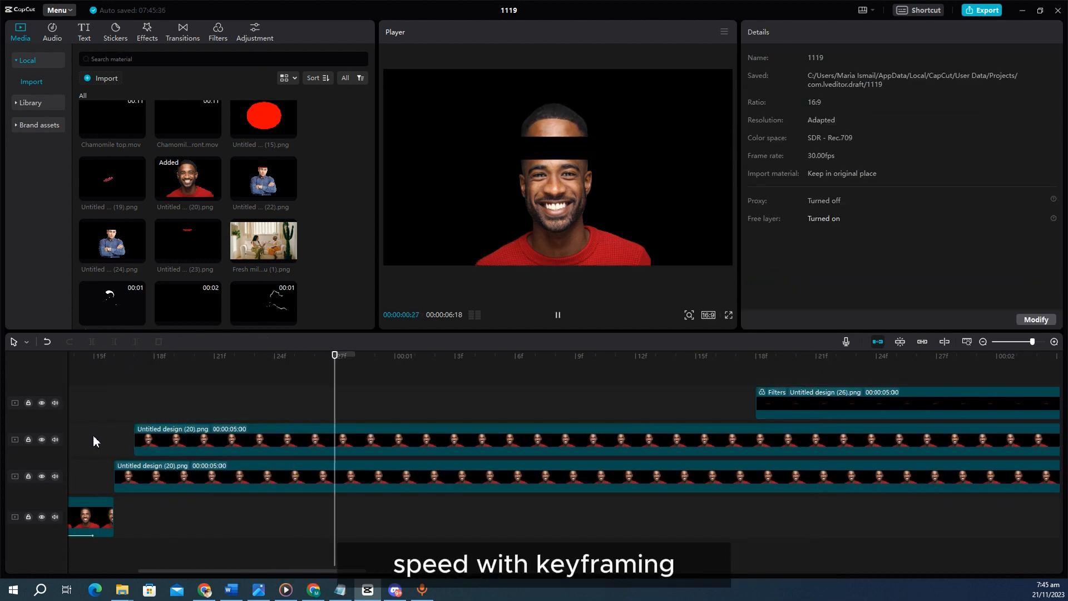
key("space")
left_click(94, 437)
left_click_drag(95, 438, 424, 463)
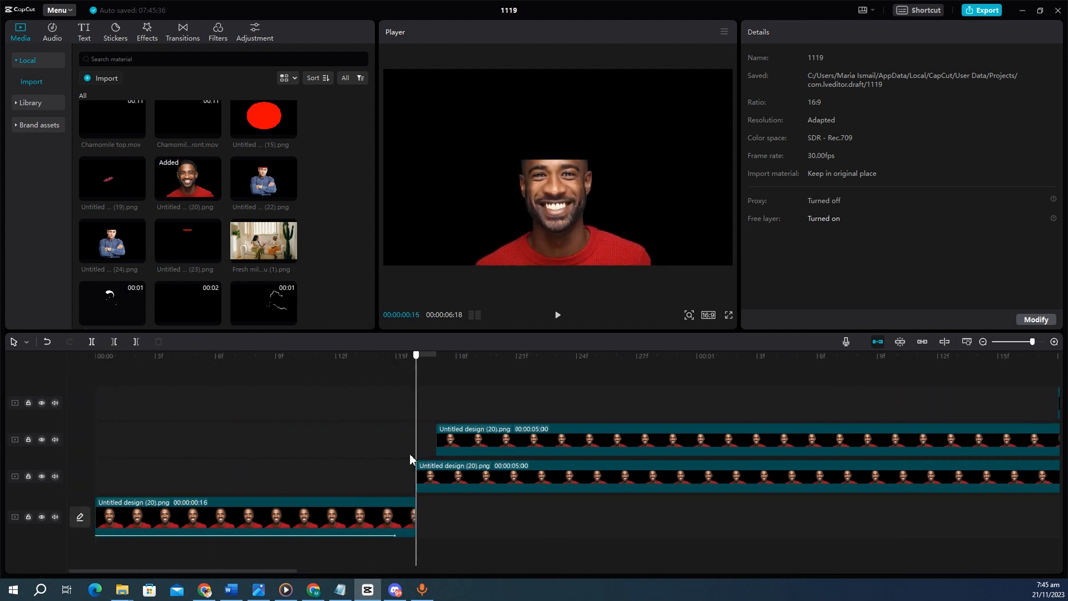
left_click(450, 478)
left_click_drag(415, 515, 436, 515)
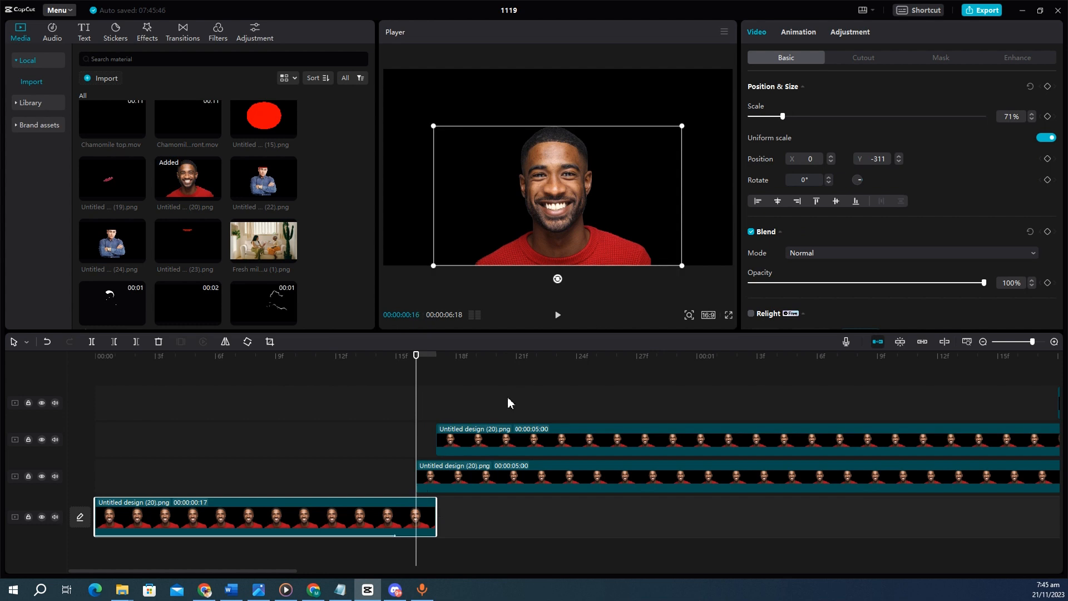
- Move the head-top clip's first keyframe to the very start of the clip at frame 17
left_click(445, 507)
left_click(622, 436)
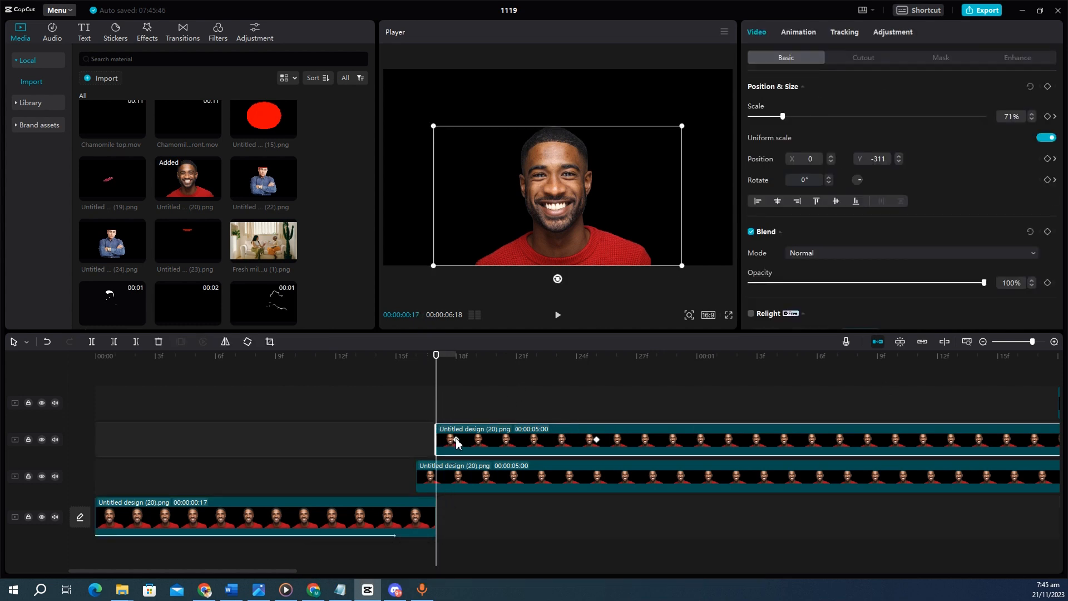
left_click_drag(456, 440, 443, 441)
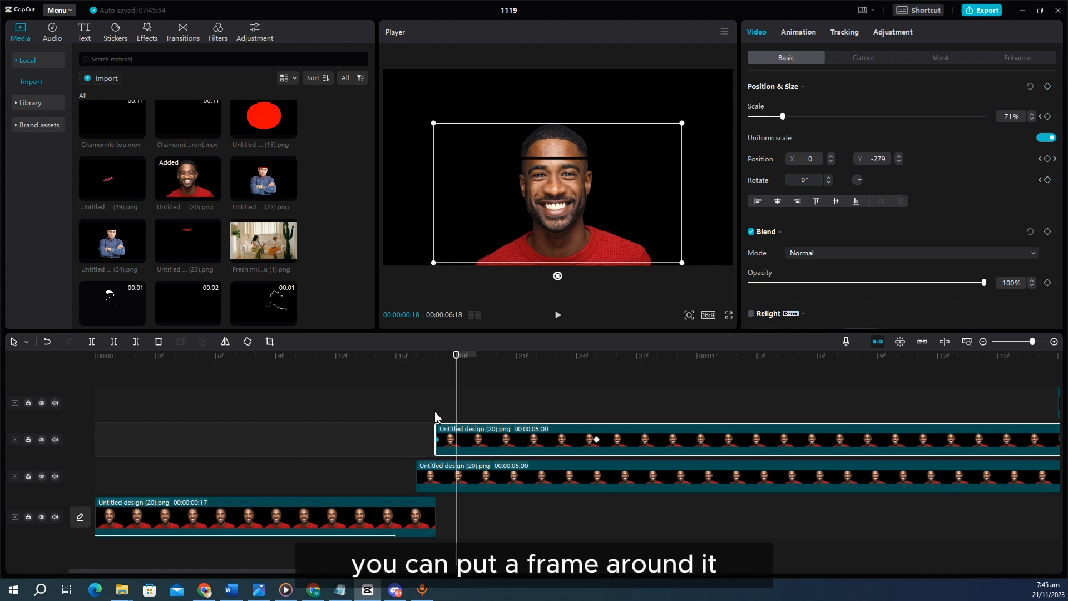
left_click(436, 423)
- Move the head-top clip's open-position keyframe slightly earlier and play back the faster opening
left_click(1010, 342)
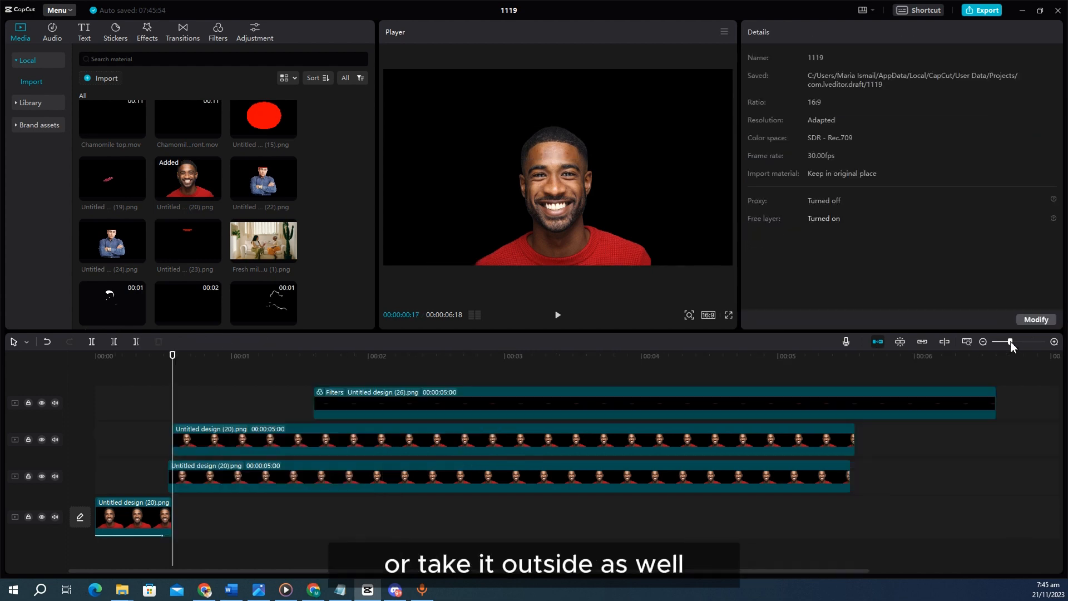
key("space")
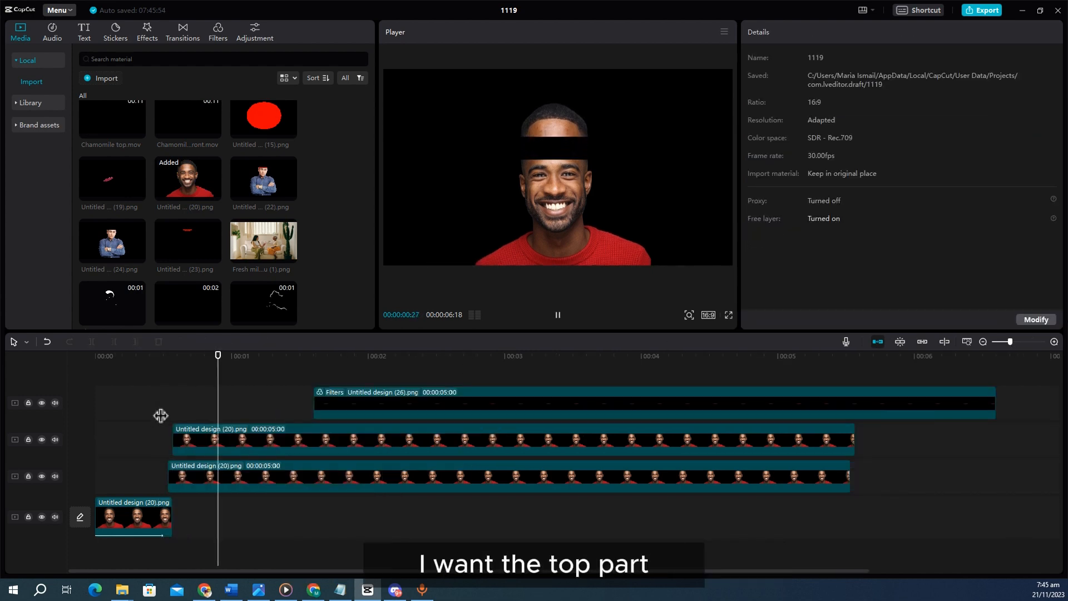
key("space")
left_click(205, 450)
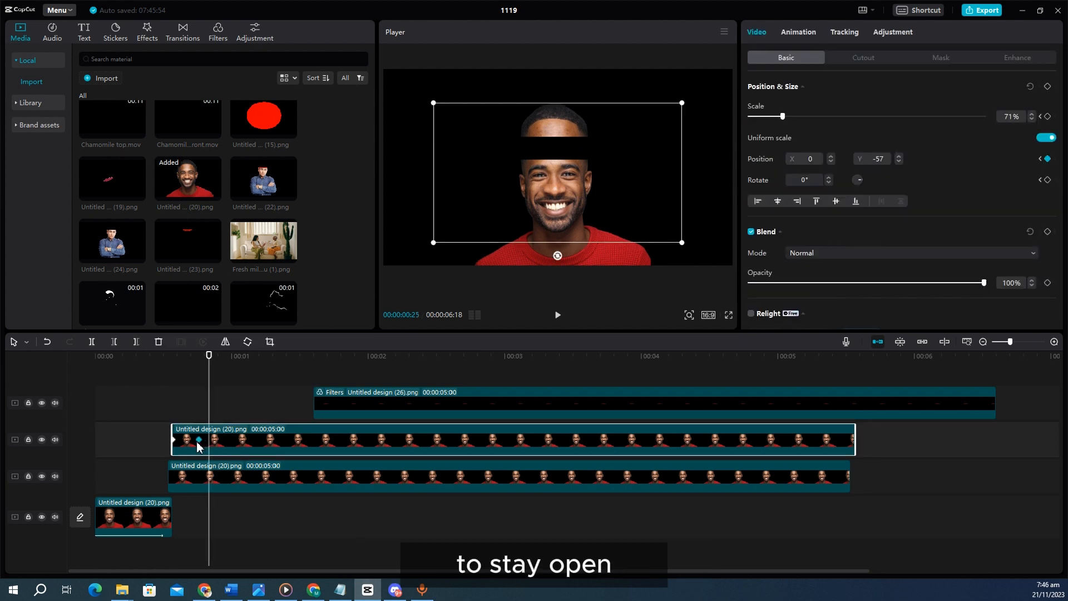
left_click(174, 423)
key("space")
key("space")
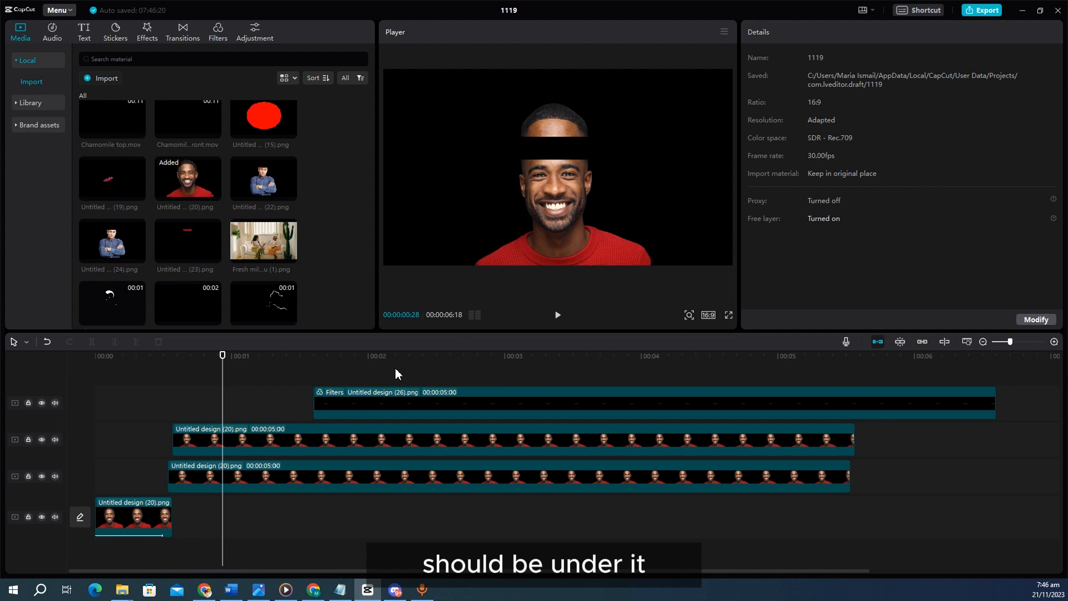
- Place the ellipse overlay clip on a track beneath the head-top clip, starting at about frame 22, and check the opening frames
left_click_drag(394, 403, 210, 446)
left_click(174, 450)
left_click(205, 445)
left_click(186, 448)
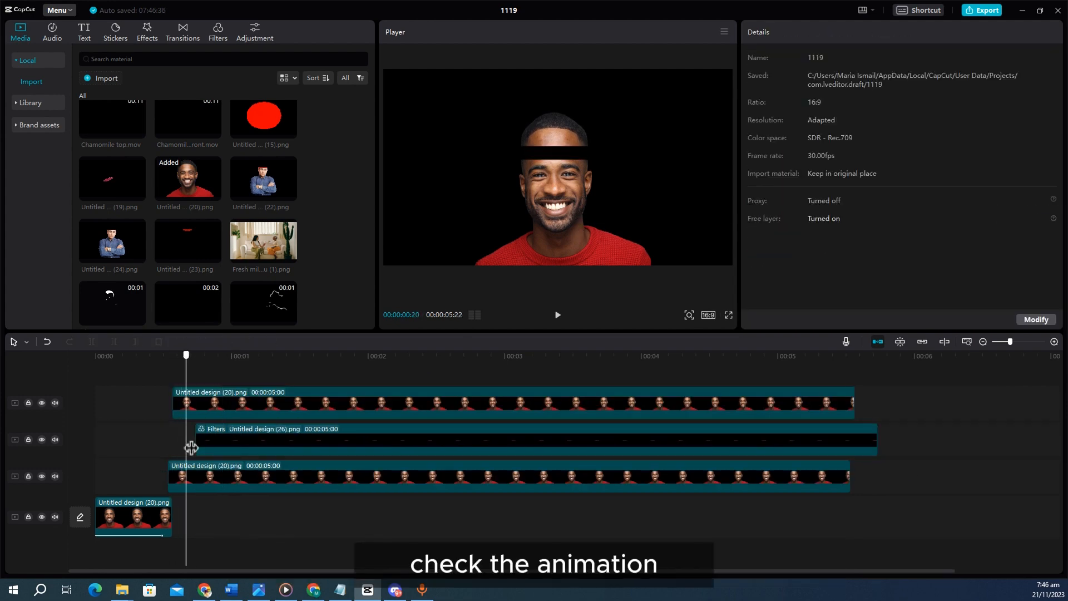
left_click(177, 448)
- Align the ellipse overlay clip's start with the head-top clip's start and check the opening frame by frame
left_click(1030, 341)
left_click(200, 408)
left_click_drag(281, 448, 195, 451)
left_click(147, 401)
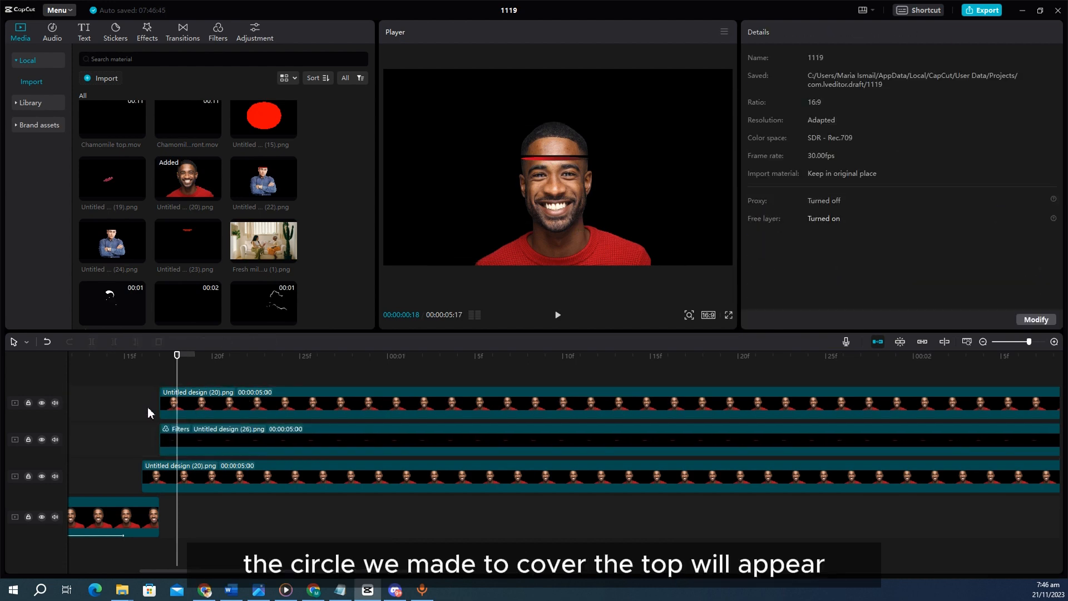
key("Left")
key("Left")
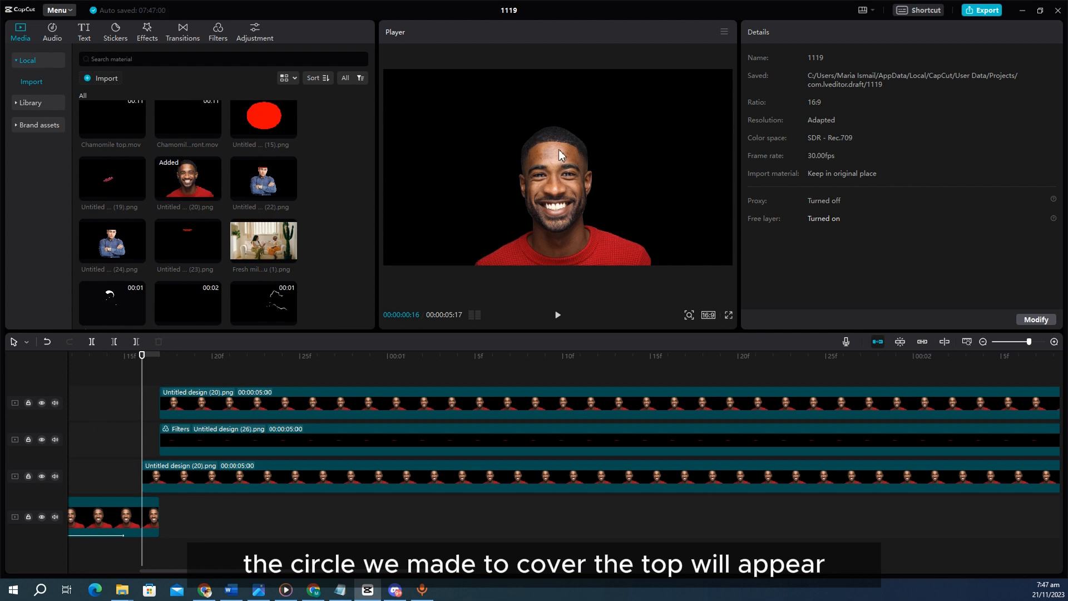
- Examine the head-opening frames and play back from frame 16 to check the ellipse overlay and the depth of the cut surface
key("Right")
key("Right")
key("Right")
left_click(242, 404)
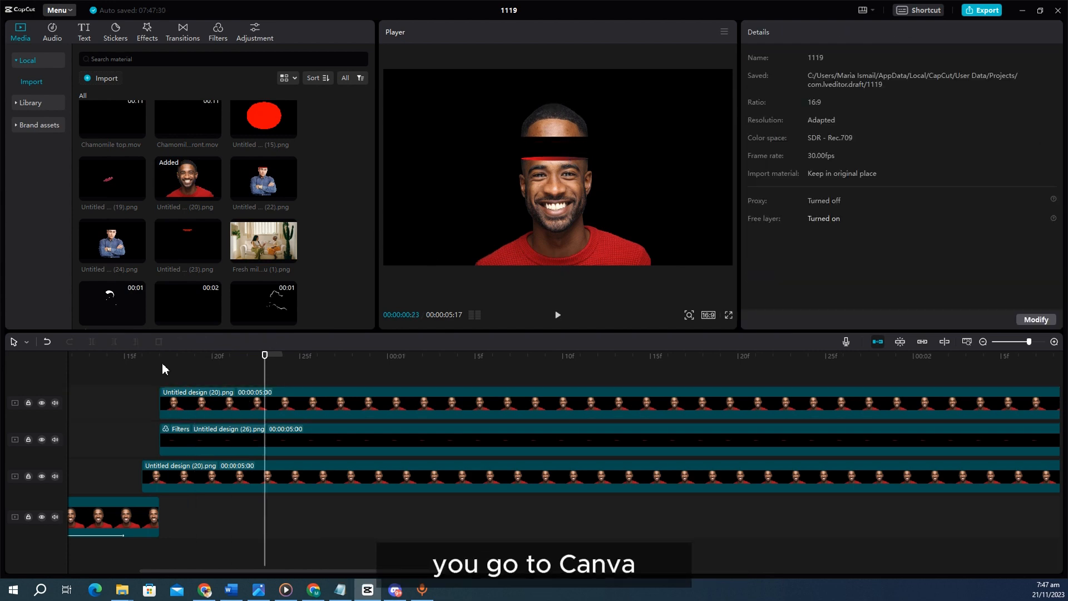
left_click(154, 363)
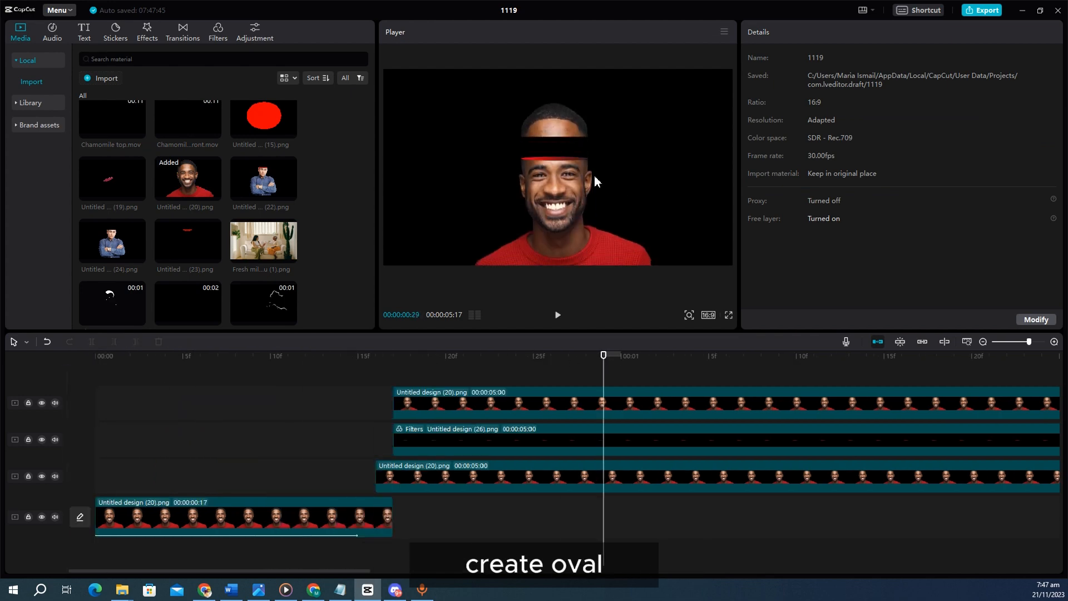
left_click(445, 451)
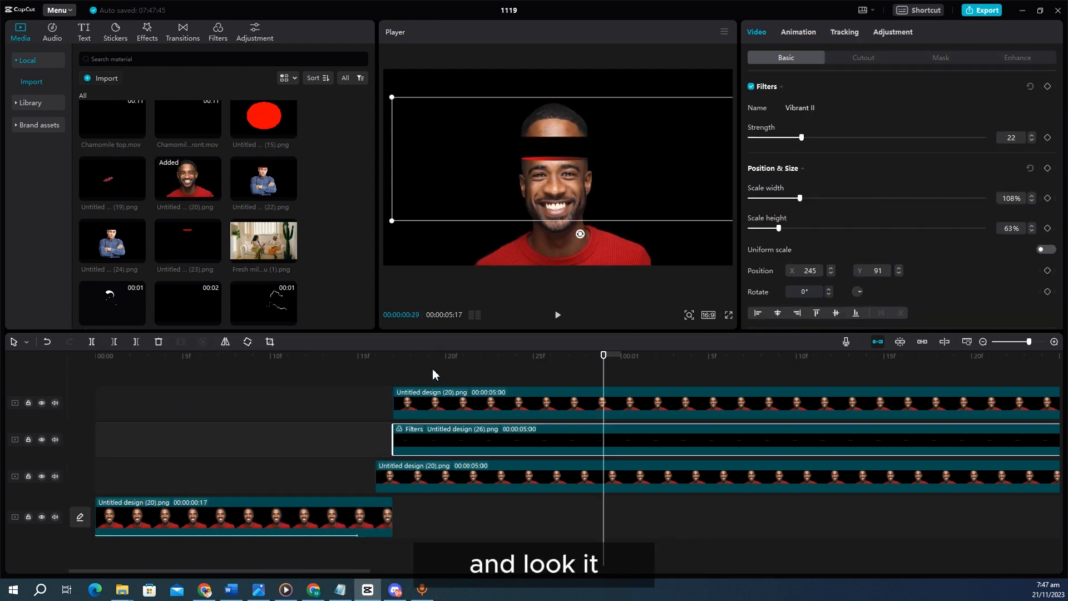
left_click(514, 369)
left_click(554, 442)
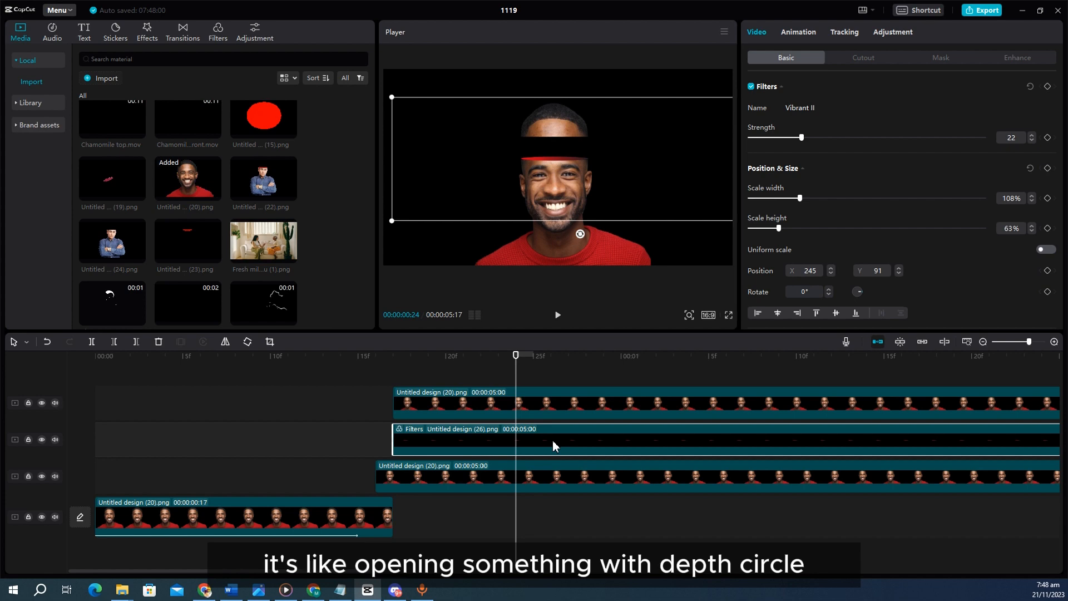
left_click(381, 362)
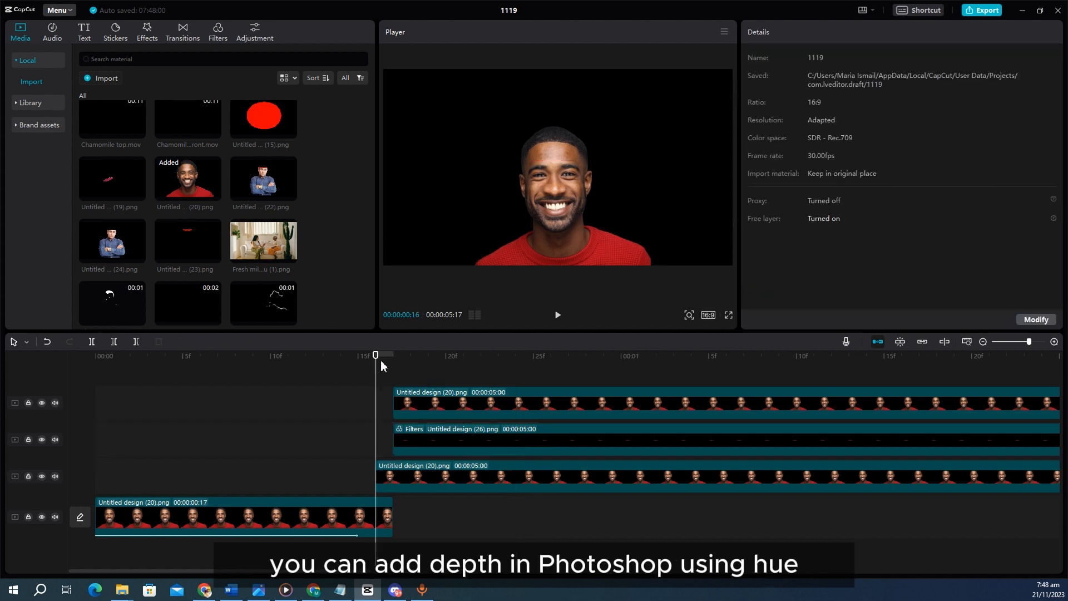
key("space")
key("space")
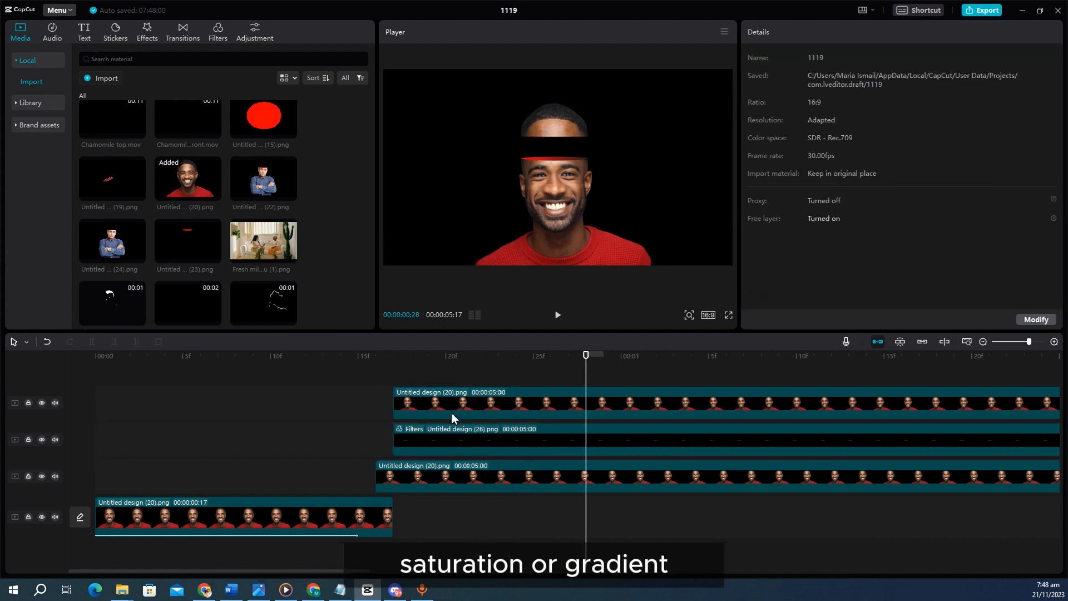
left_click(451, 434)
left_click(416, 377)
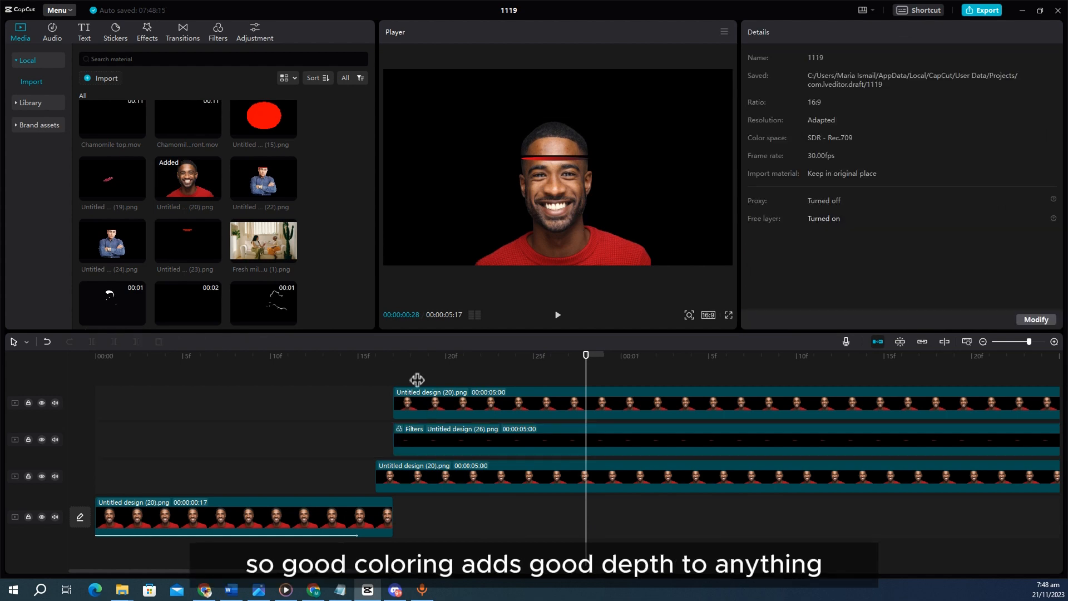
- Hide the head-top clip's track at frame 18 to expose the red cut surface beneath it
left_click(417, 441)
left_click(439, 409)
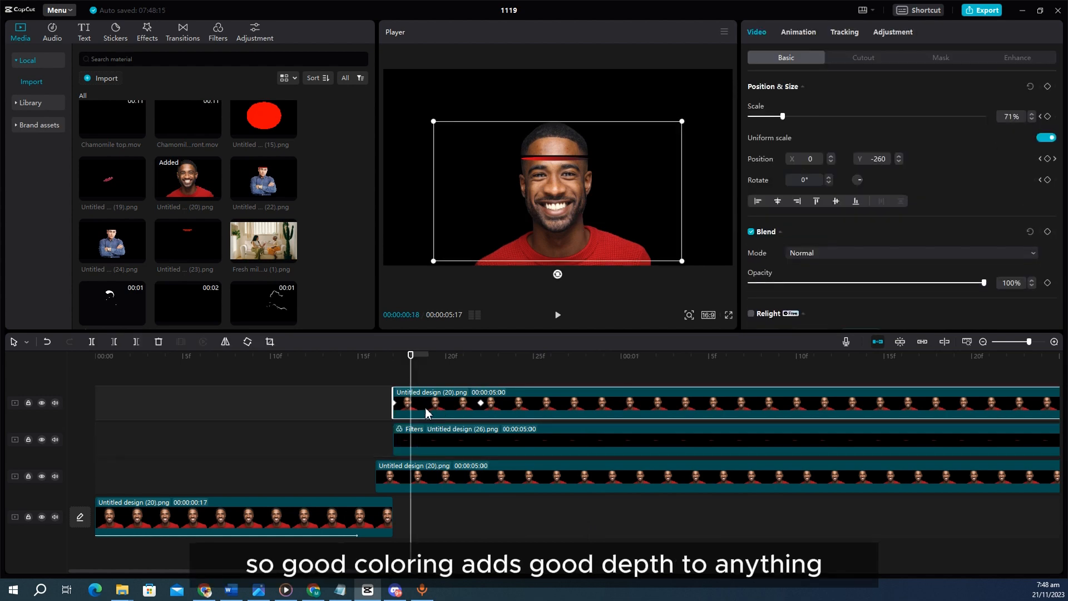
left_click(41, 403)
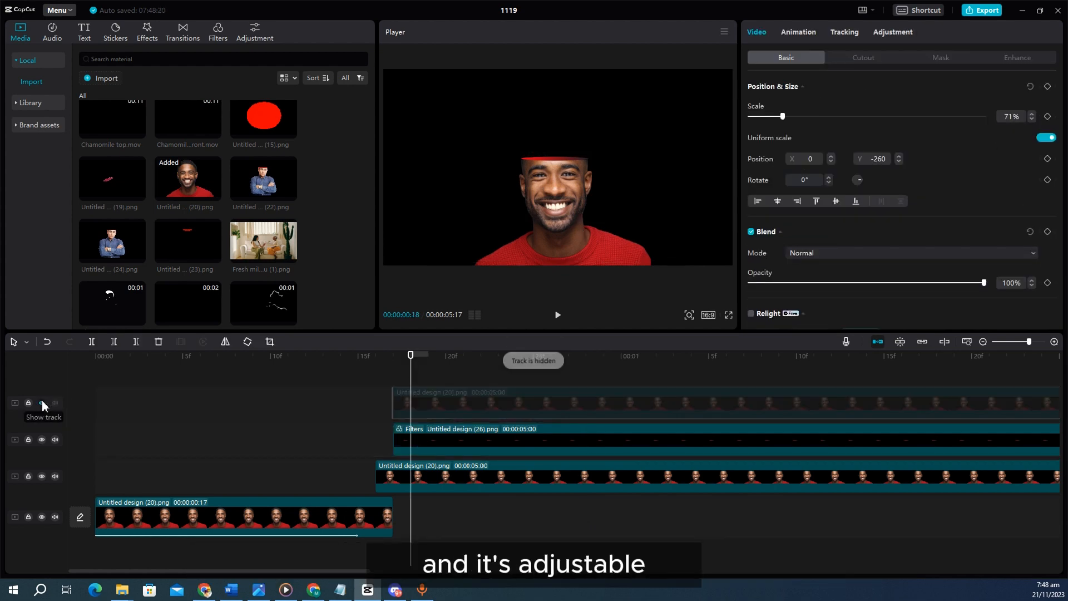
- Add a Split mask to the ellipse overlay clip and rotate its dividing line to -32°
left_click(466, 405)
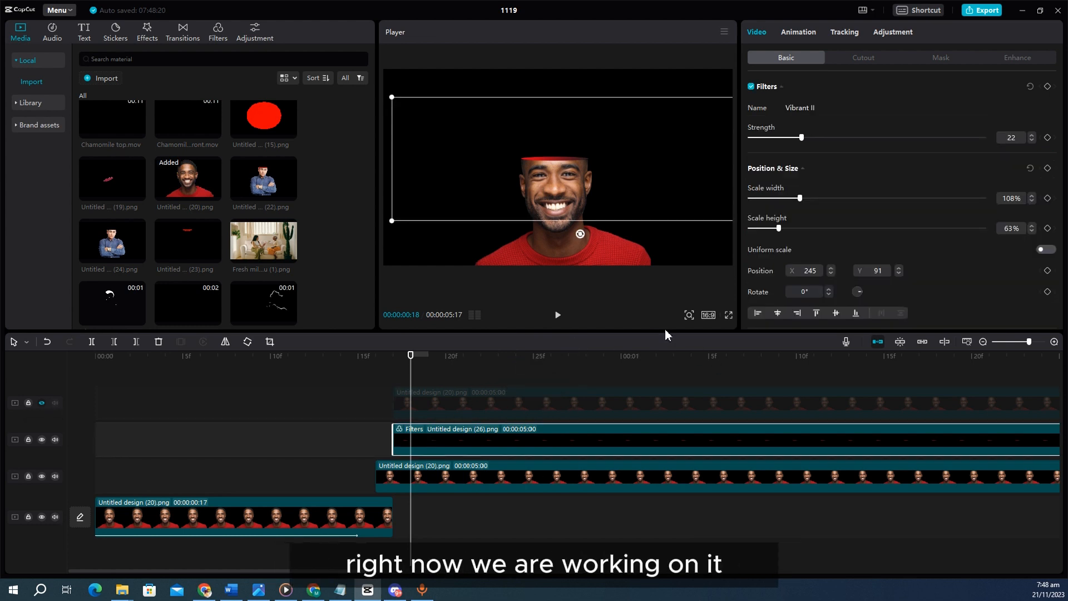
left_click(689, 315)
left_click_drag(667, 334, 675, 336)
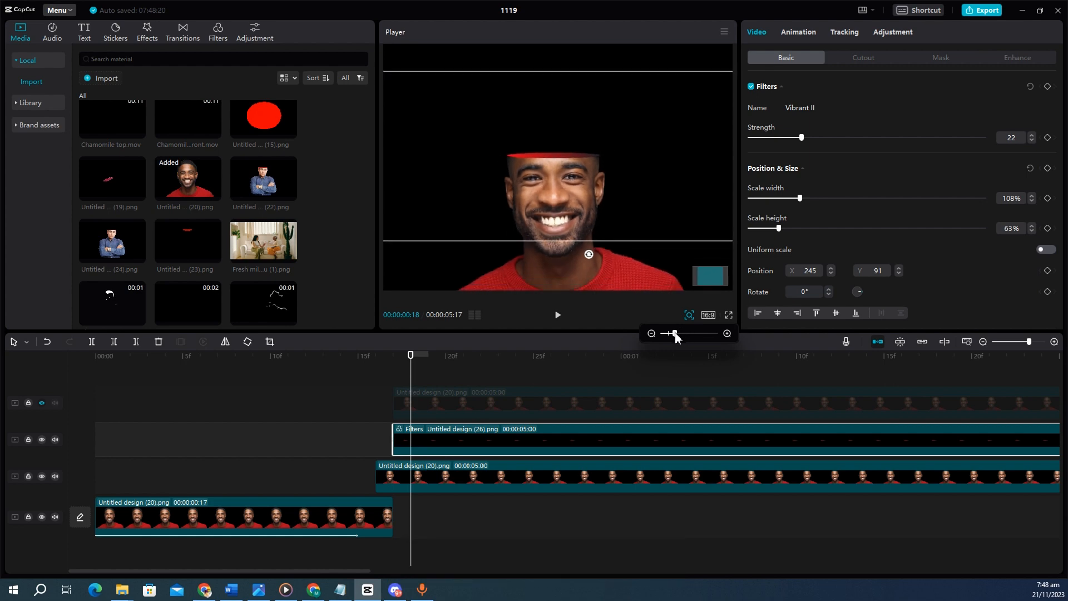
left_click(941, 58)
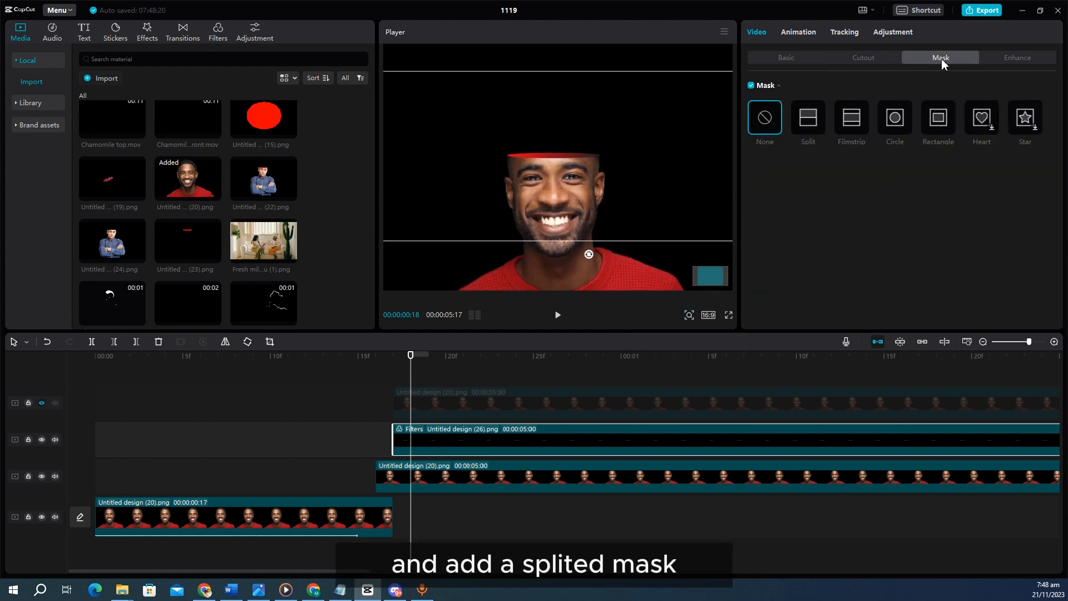
left_click(812, 117)
left_click_drag(594, 173, 538, 184)
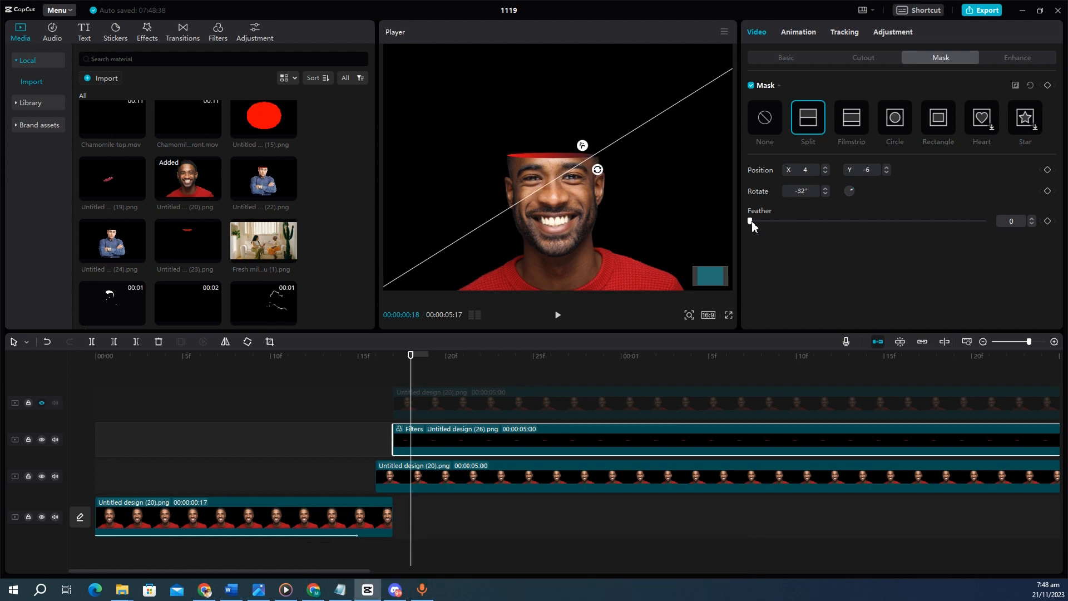
- Set the ellipse overlay's mask to X 0, Y -26 with feather 3 and check the blended cut surface up close
left_click_drag(751, 221, 762, 222)
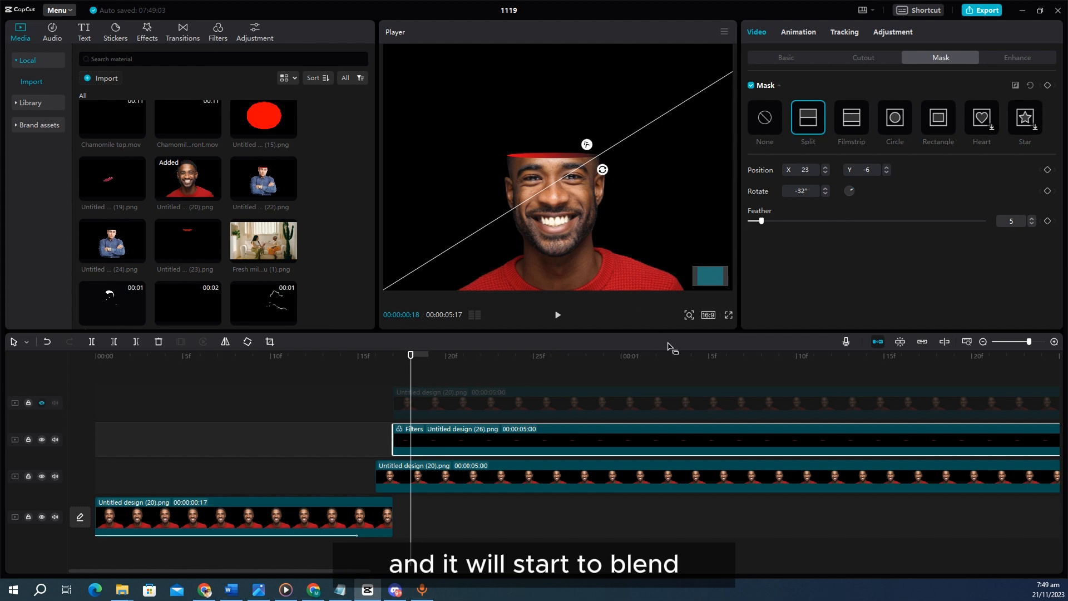
left_click(689, 314)
left_click_drag(669, 333, 715, 333)
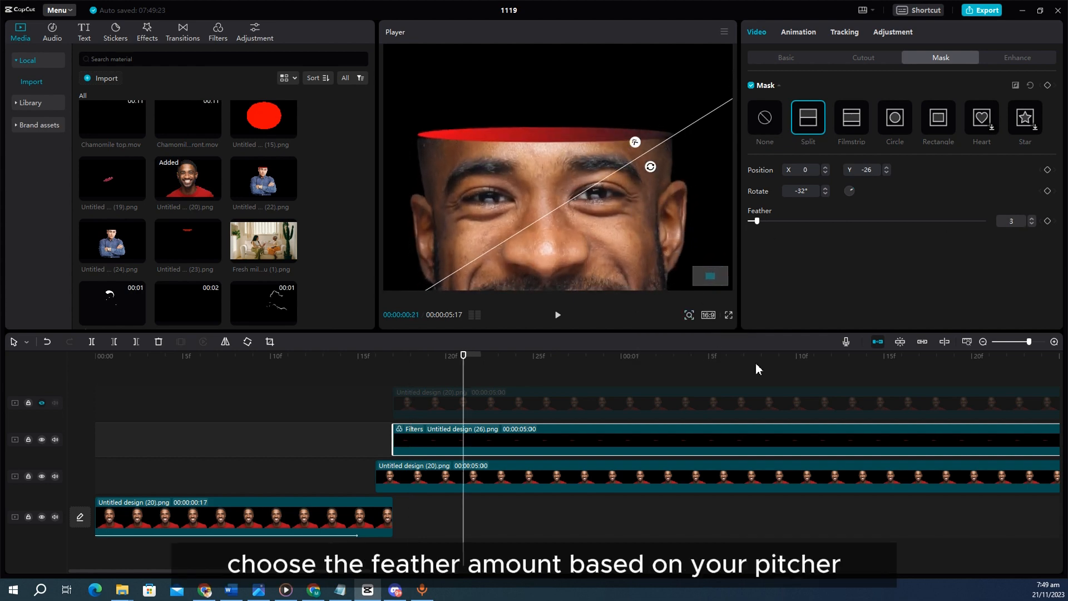
left_click_drag(390, 375, 585, 382)
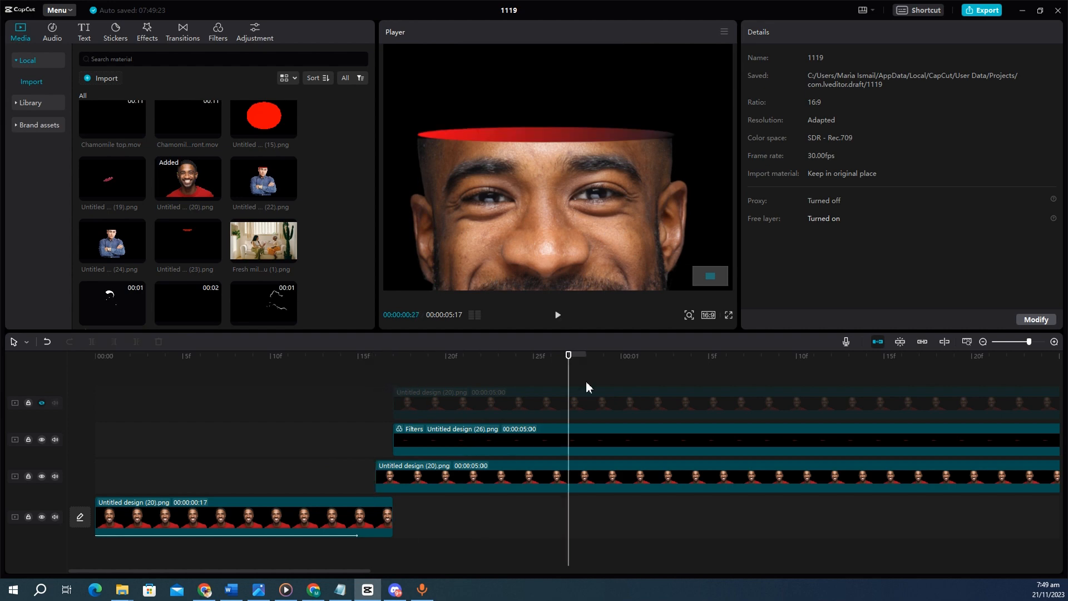
- Convert the ellipse overlay clip into a compound clip
left_click(422, 437)
left_click(421, 436)
left_click(689, 316)
left_click_drag(712, 334, 670, 333)
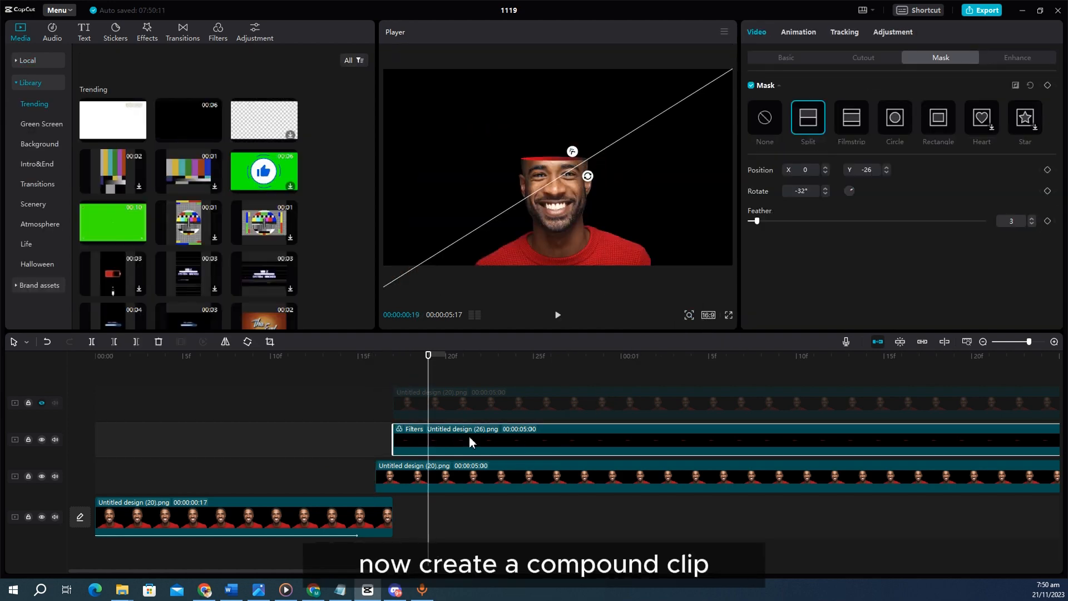
right_click(469, 436)
left_click(501, 425)
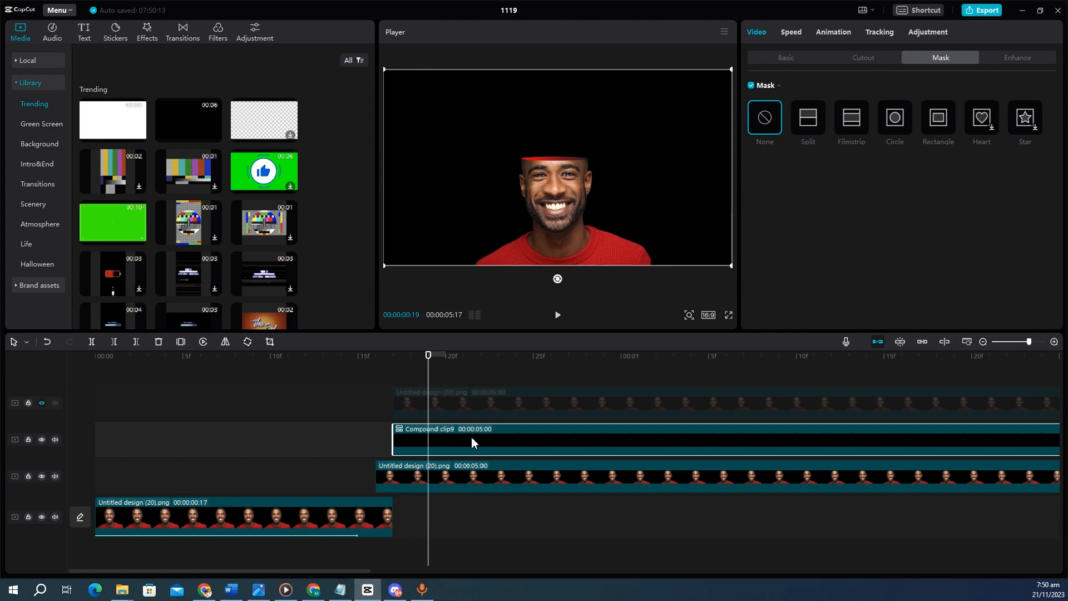
- Add a Split mask to the compound clip and angle its dividing line across the red cut surface
left_click(807, 117)
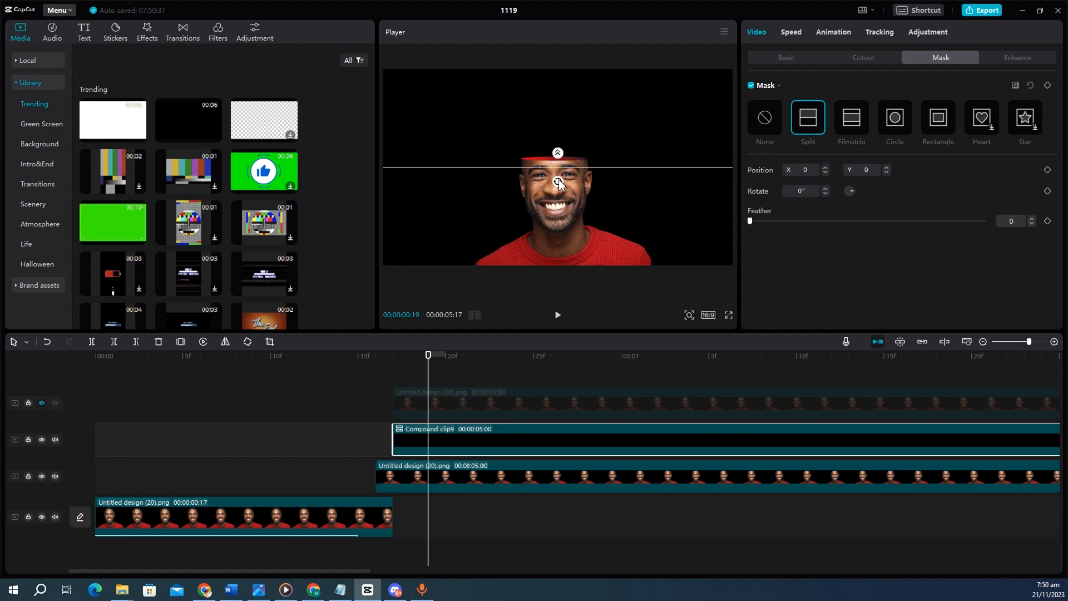
left_click_drag(561, 186, 503, 173)
mouse_move(547, 174)
left_mouse_down()
mouse_move(521, 174)
mouse_move(535, 172)
left_mouse_up()
left_click(376, 353)
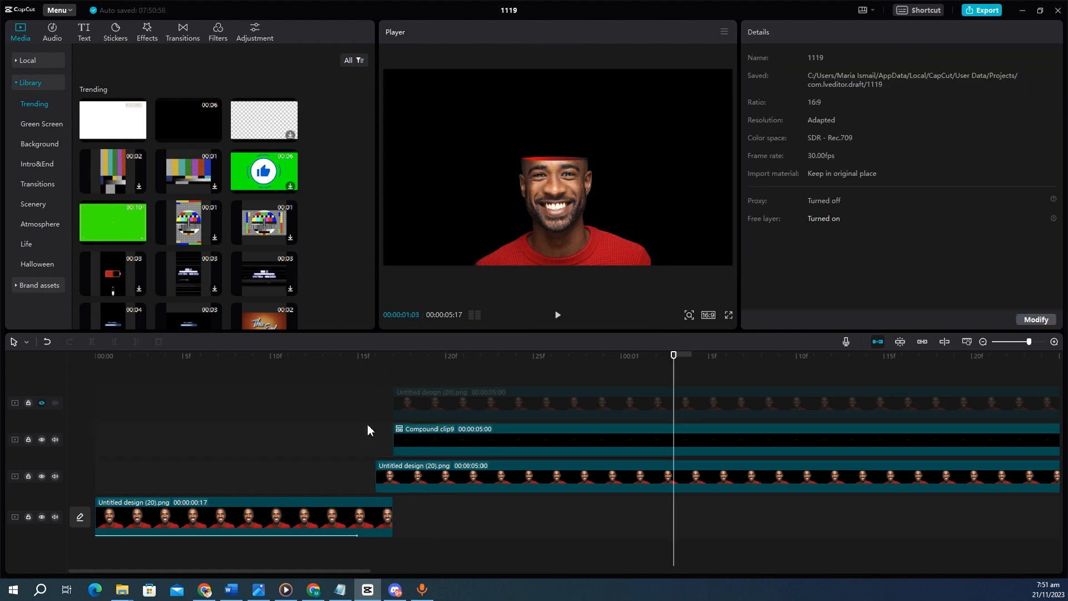
- Inspect the masked compound clip and play back the opening from frame 15
left_click(368, 425)
left_click(411, 432)
left_click(940, 57)
left_click(359, 410)
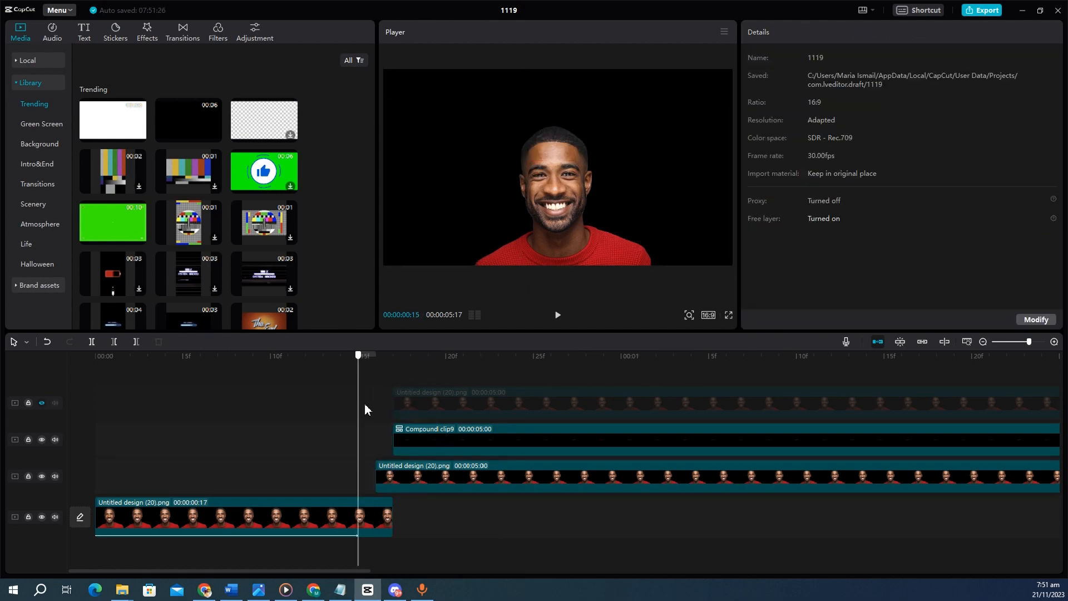
key("space")
- Scale the compound clip to 101% and move it to Y -11 against the edge of the cut head
left_click(463, 436)
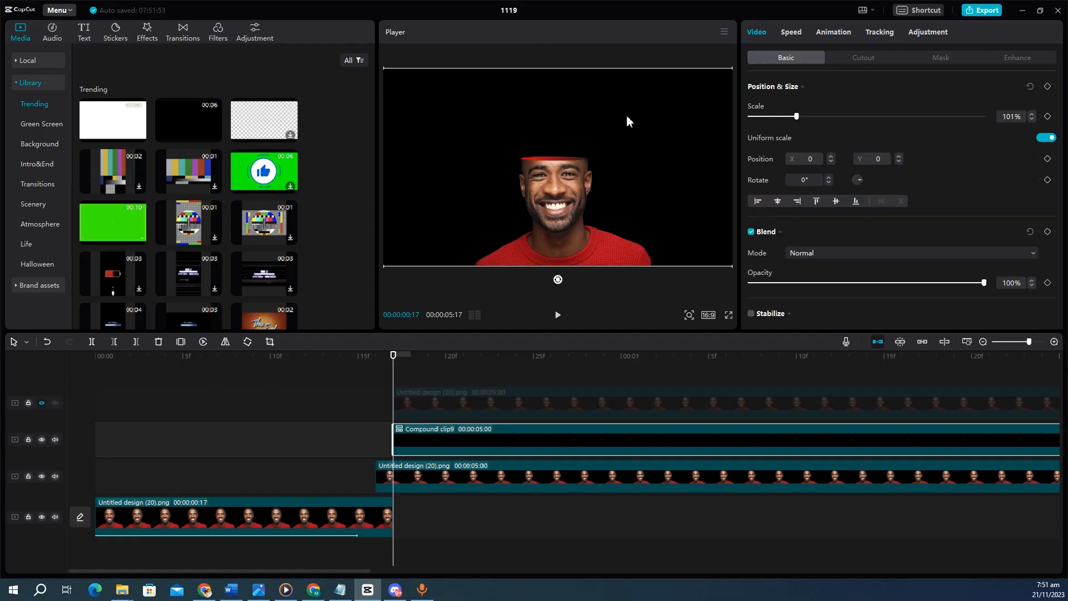
scroll(627, 119, "up", 3)
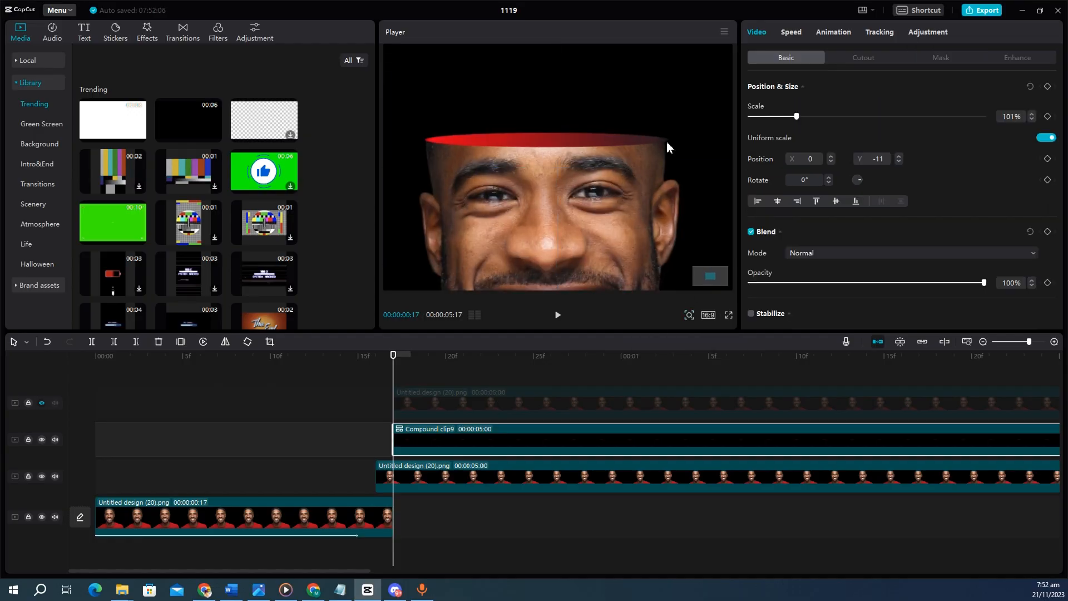
left_click(698, 234)
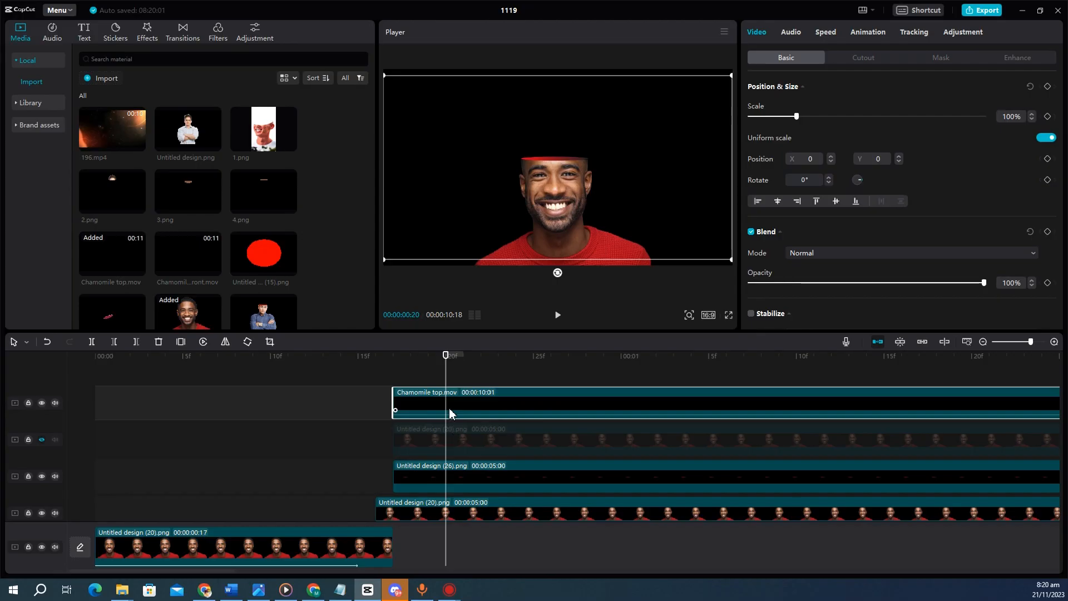
- Delete the Chamomile top.mov clip and place Chamomile front.mov on a track above the others, starting at frame 17
key("Delete")
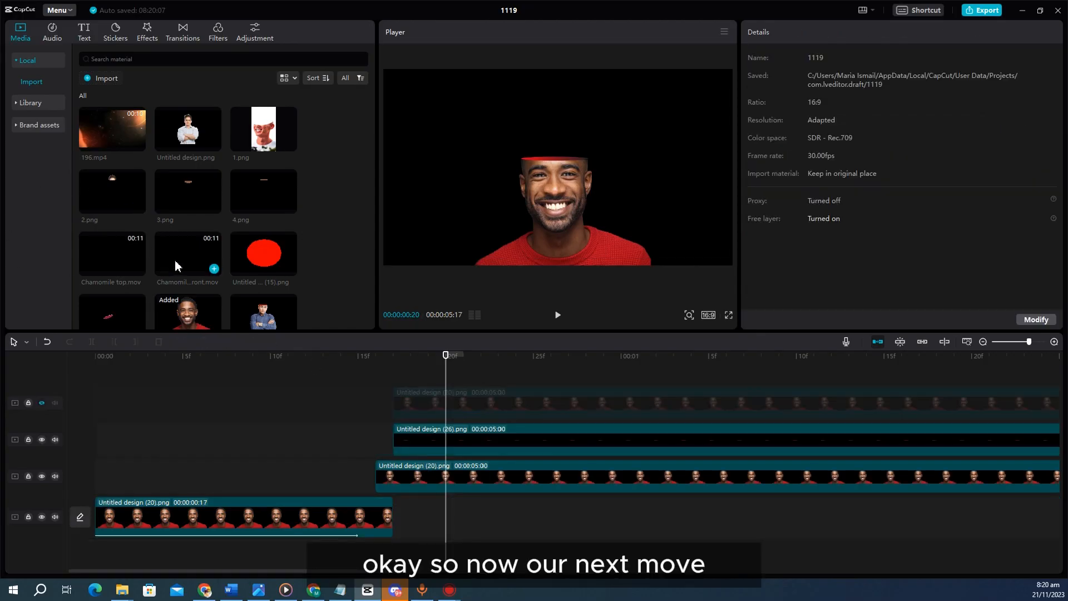
left_click_drag(178, 256, 394, 372)
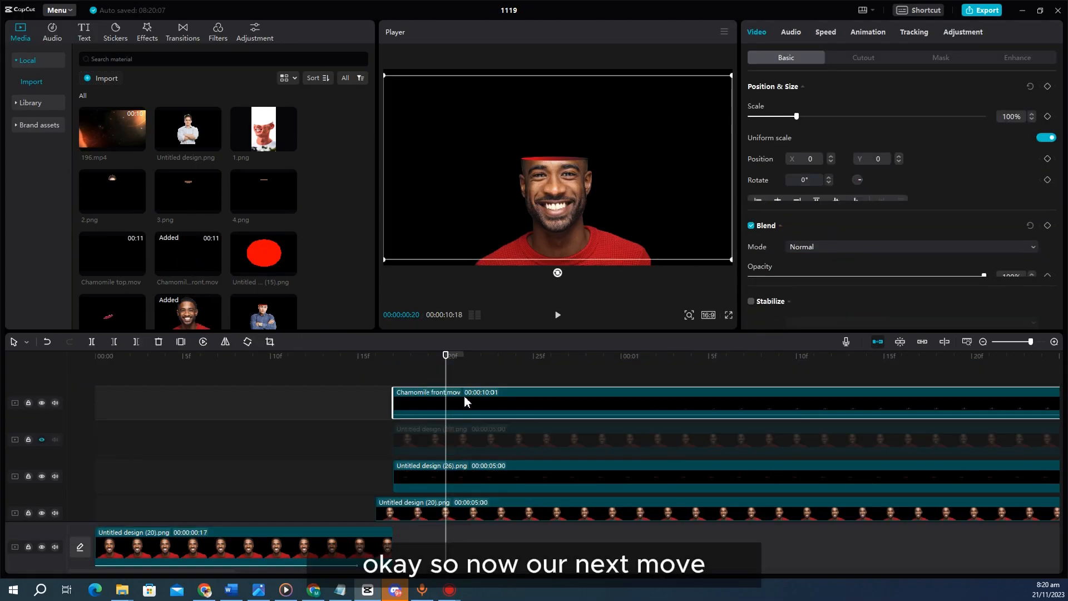
left_click(466, 374)
left_click(472, 403)
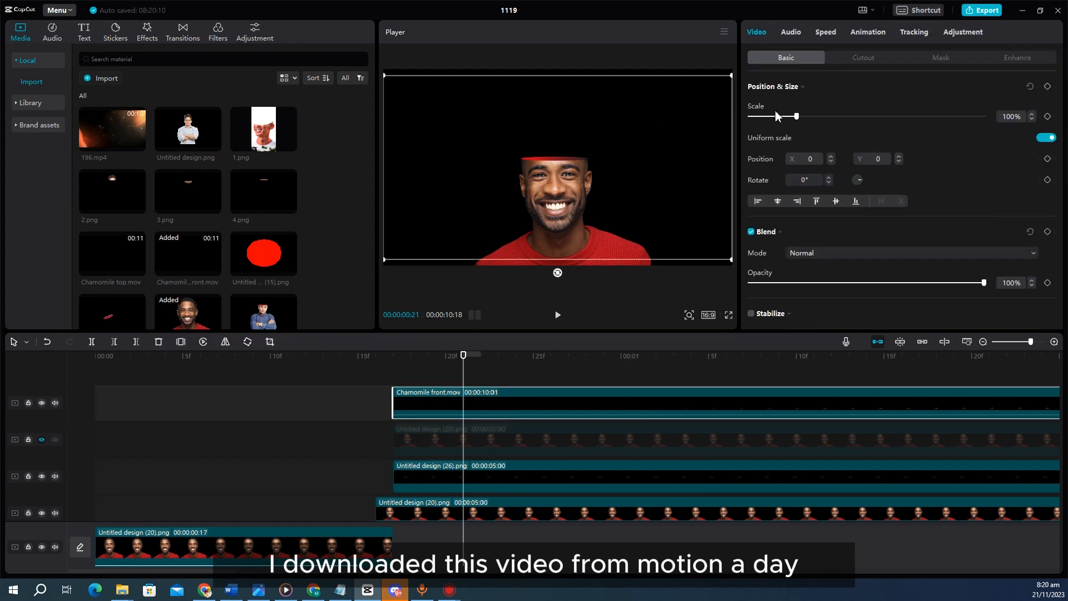
- Scale the Chamomile front.mov clip to 68%, position it at X -35, Y 658 on the open head, and preview the growing stems
left_click_drag(733, 75, 675, 104)
left_click_drag(551, 365, 654, 365)
left_click_drag(570, 213, 566, 153)
left_click(621, 369)
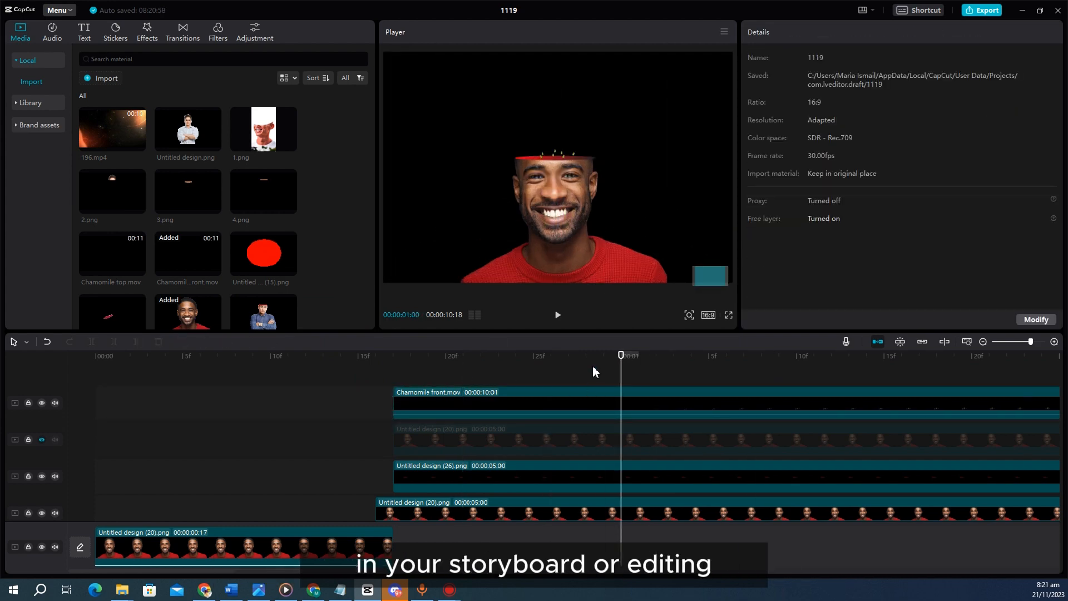
left_click(576, 405)
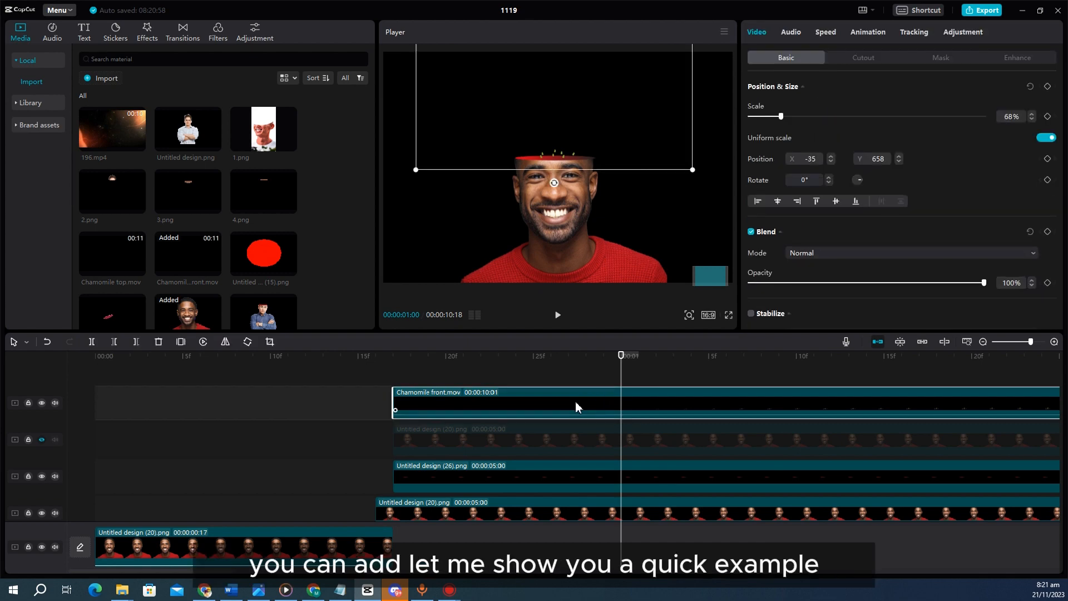
key("space")
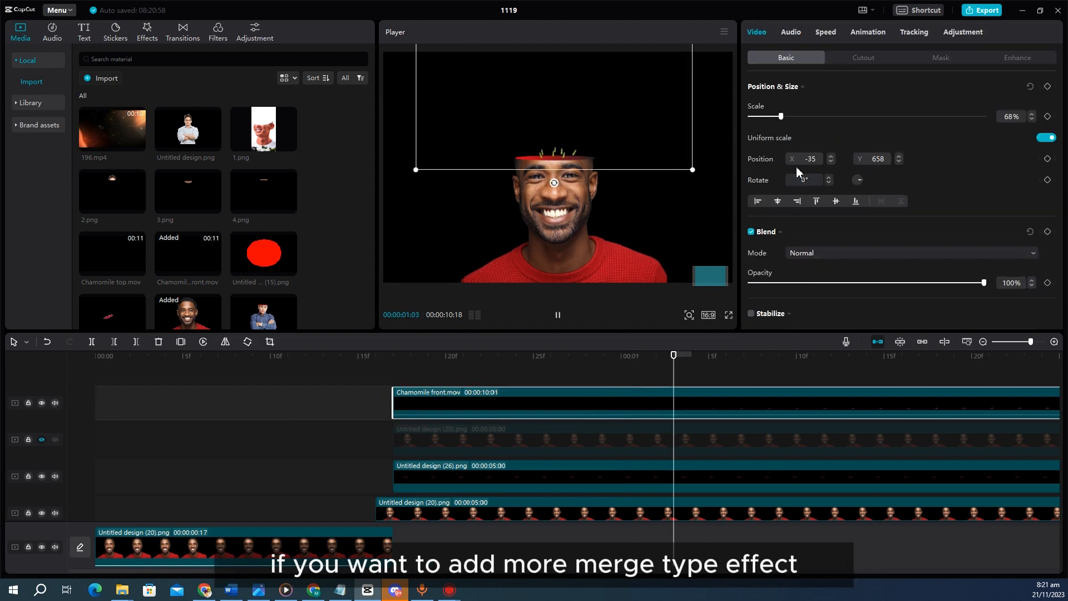
key("space")
- Add a Split mask to the Chamomile front.mov clip at X -8, Y -930, rotation -720° and feather 12, and play back the result
left_click(453, 380)
left_click(573, 380)
left_click(588, 414)
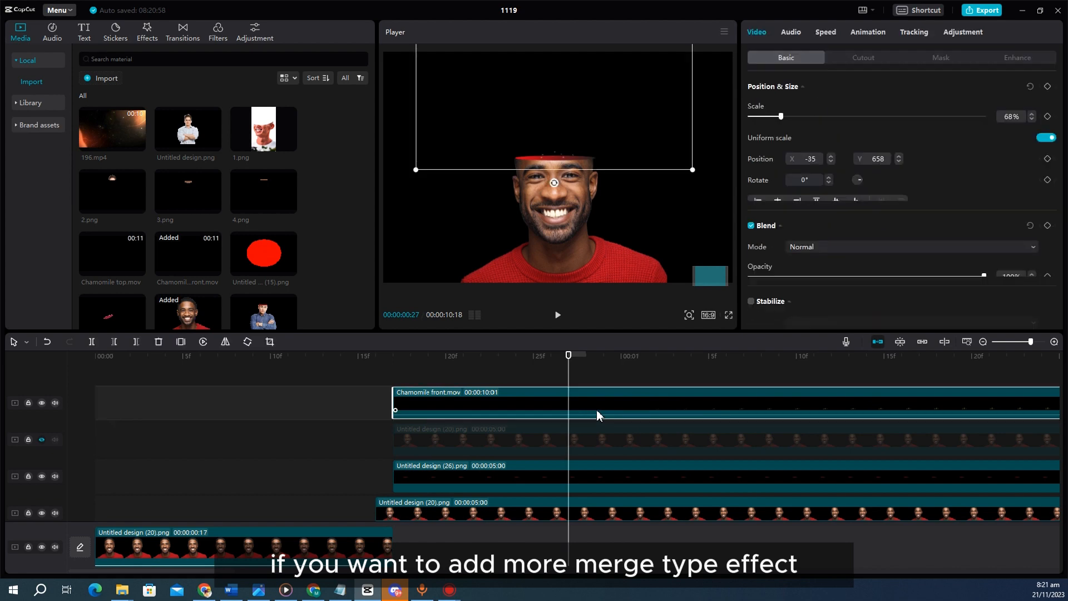
left_click(942, 58)
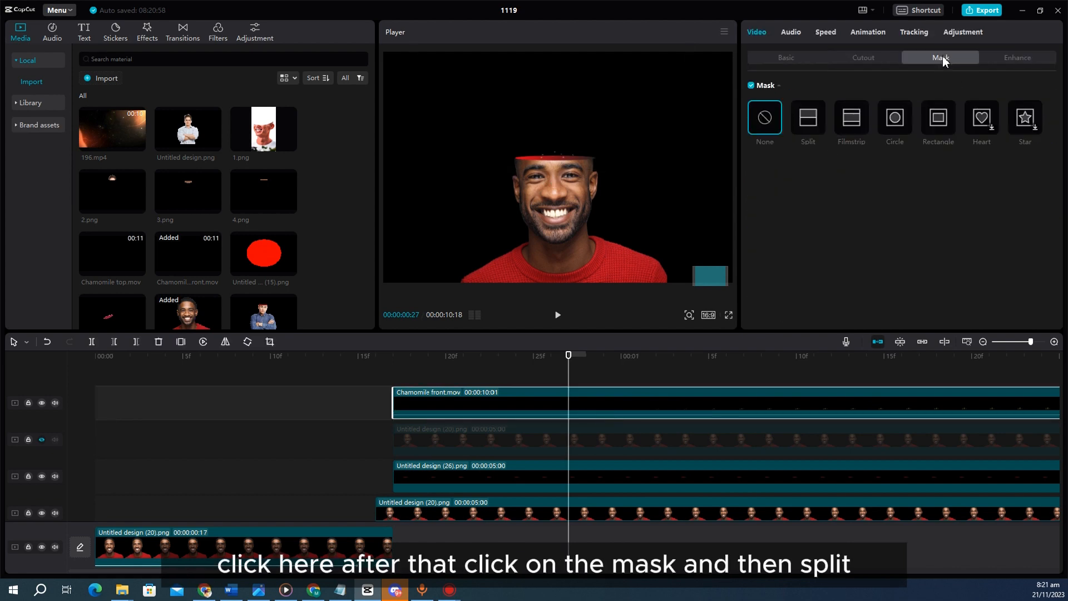
left_click(814, 125)
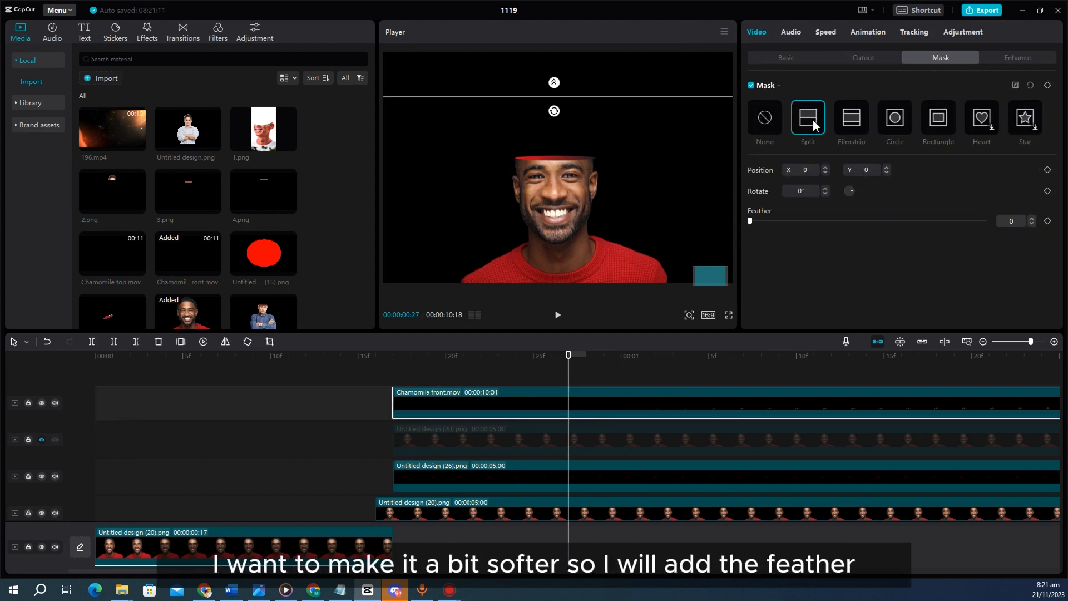
left_click_drag(548, 114, 502, 91)
left_click_drag(562, 162, 567, 160)
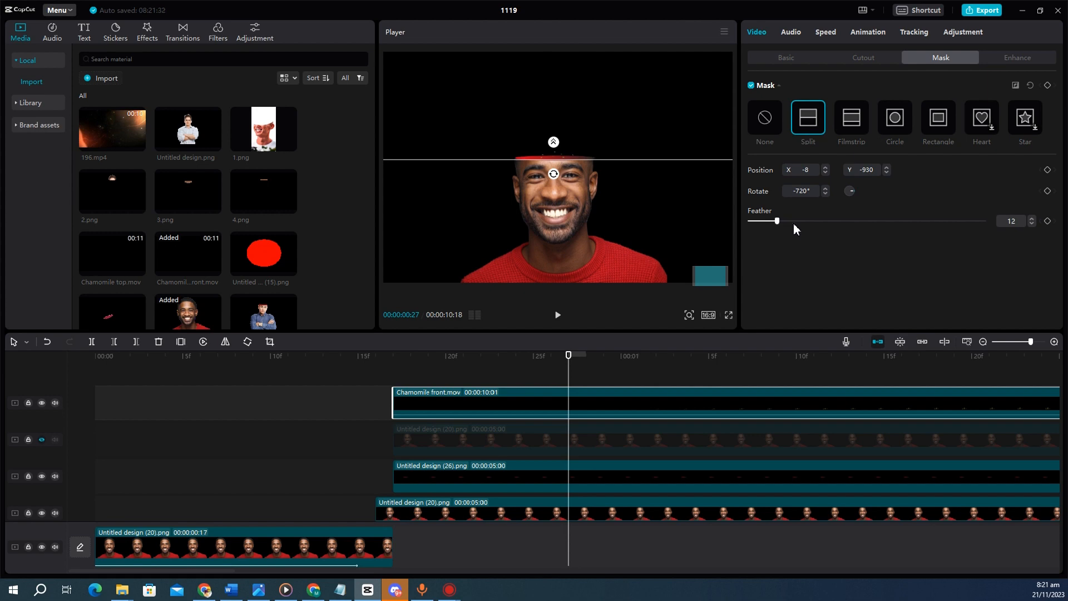
left_click(504, 372)
key("space")
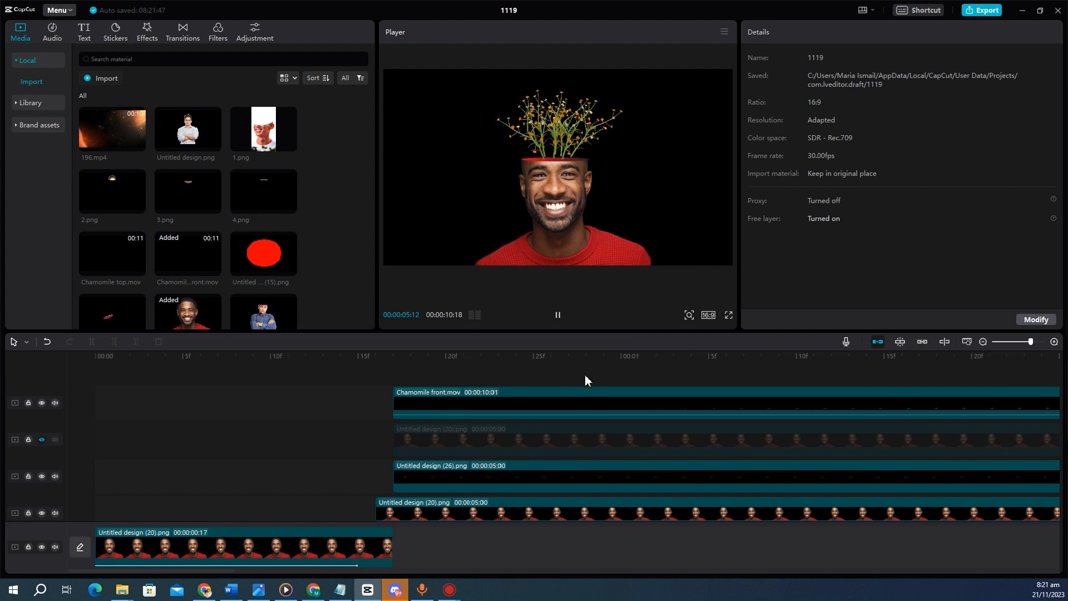
- Try a customized speed curve on the Chamomile front.mov clip, lowering the first point and raising the second
key("space")
left_click(326, 404)
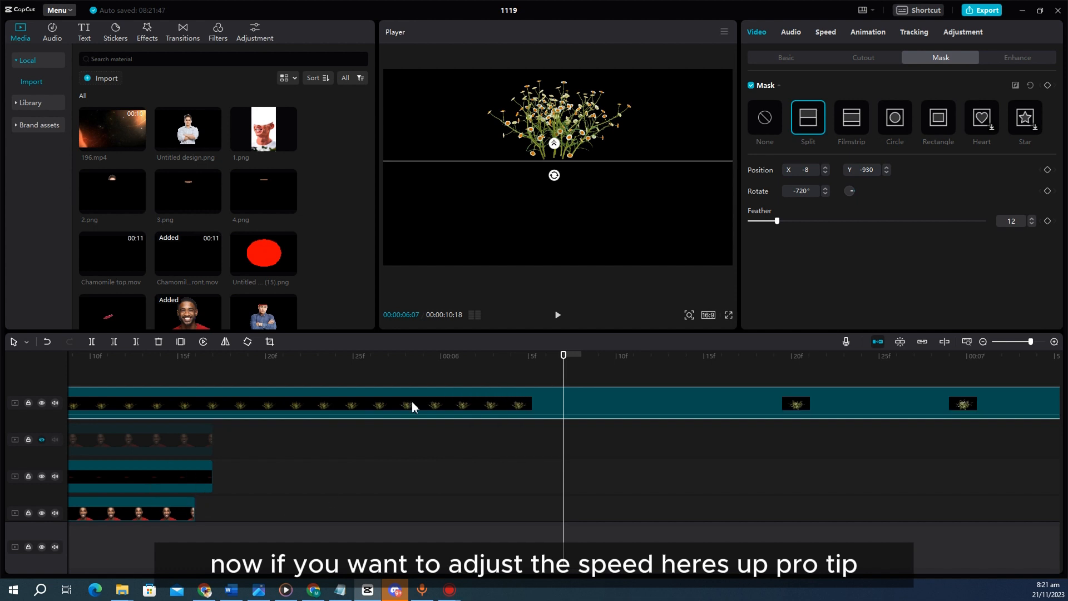
left_click(821, 33)
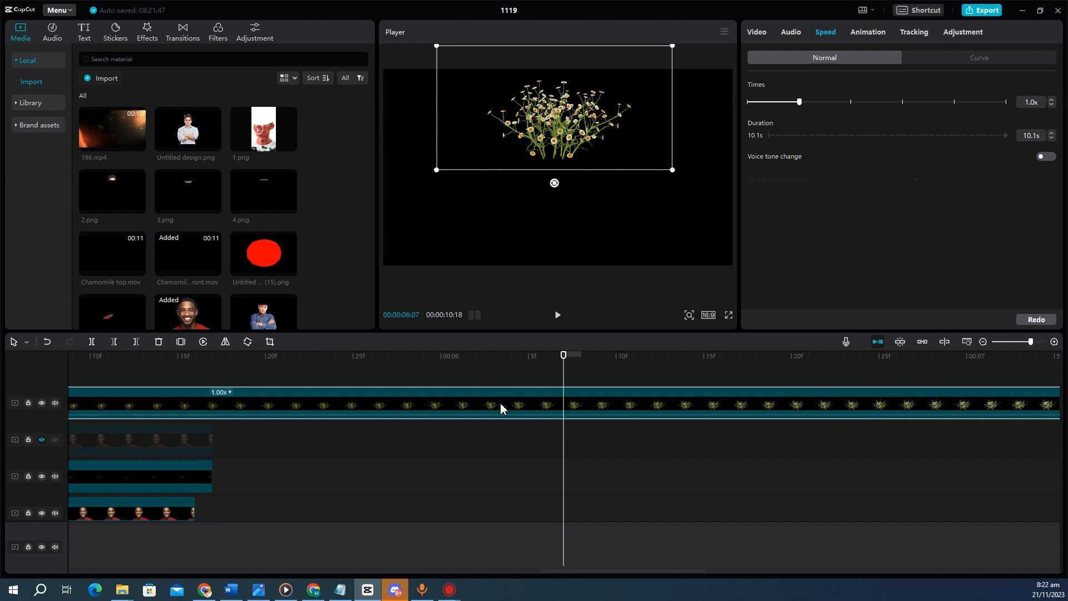
left_click(980, 59)
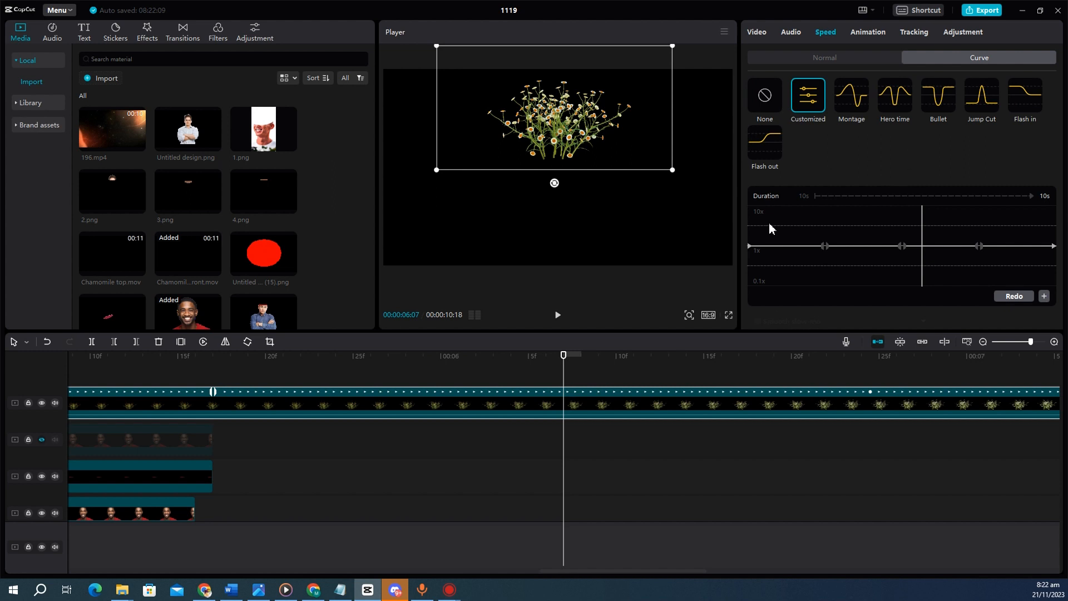
left_click_drag(826, 245, 813, 285)
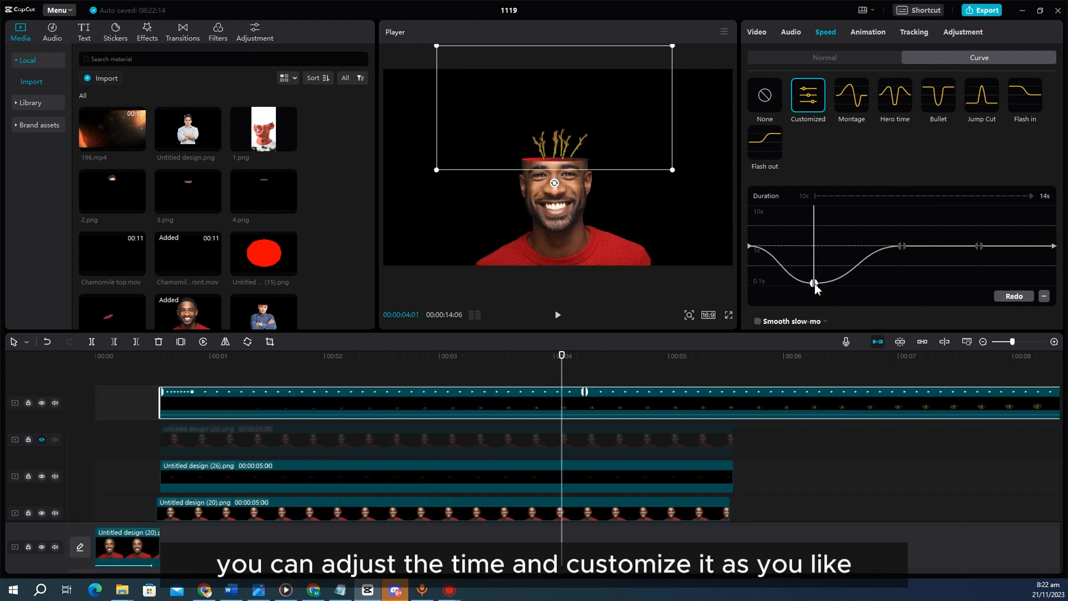
left_click_drag(904, 246, 904, 219)
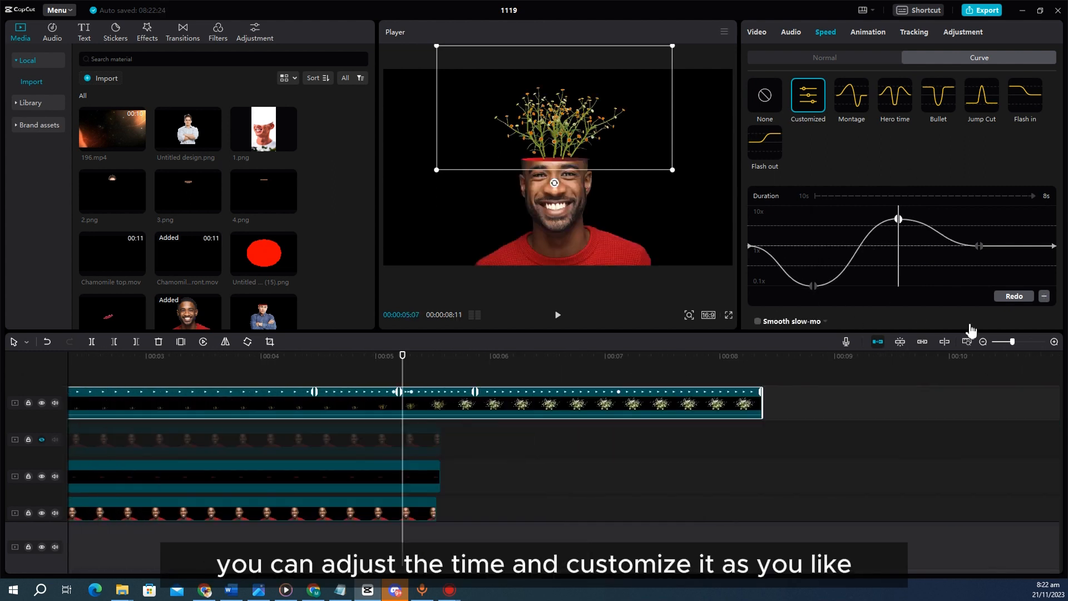
- Shrink the Chamomile front.mov clip to fit inside the open head and apply the Hero time speed curve to it
left_click(895, 96)
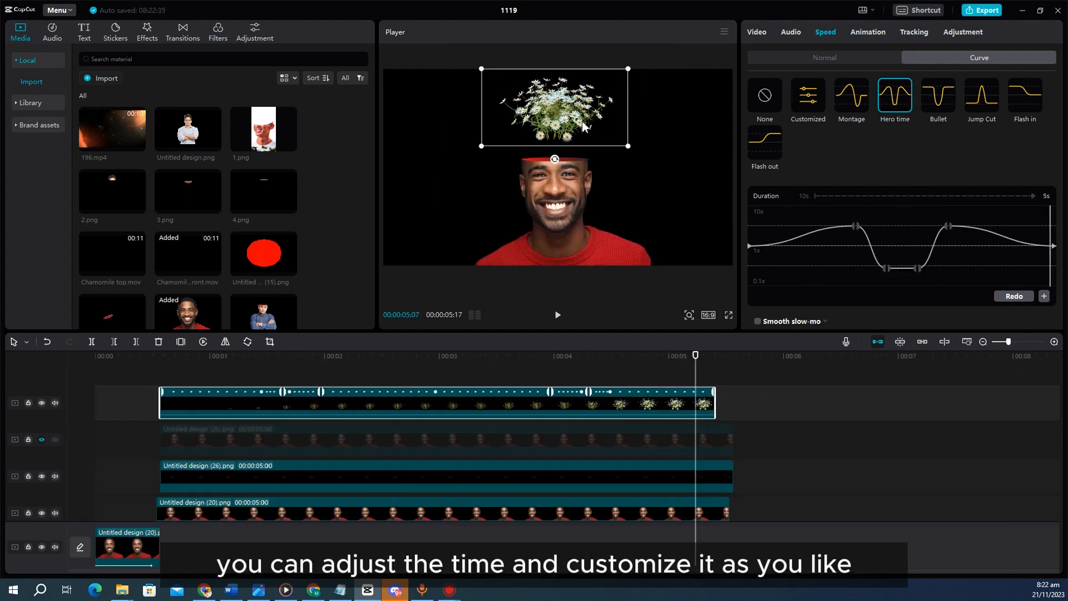
scroll(557, 131, "down", 2)
left_click_drag(547, 133, 545, 134)
left_click(162, 359)
left_click(764, 95)
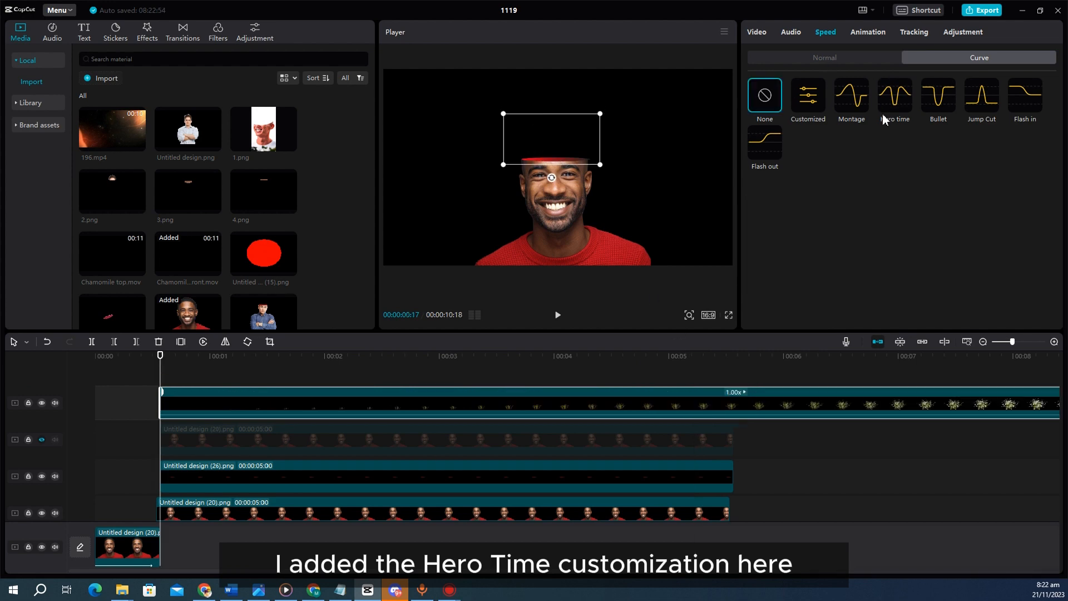
left_click(895, 96)
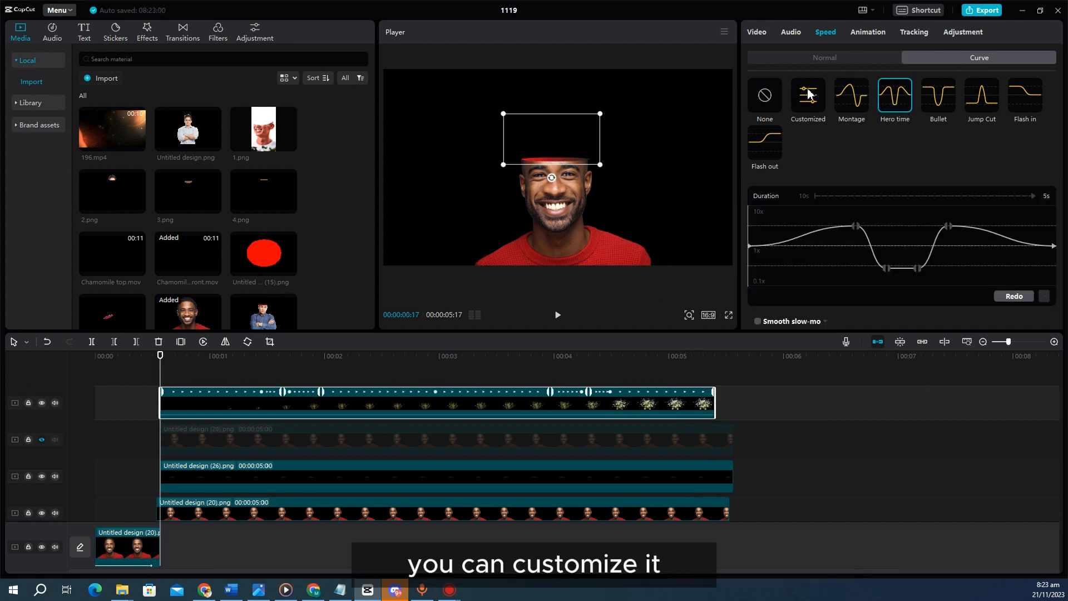
- Try Smooth slow-mo on the Chamomile front.mov clip, turn it off again, and preview the blooming flowers
left_click(816, 58)
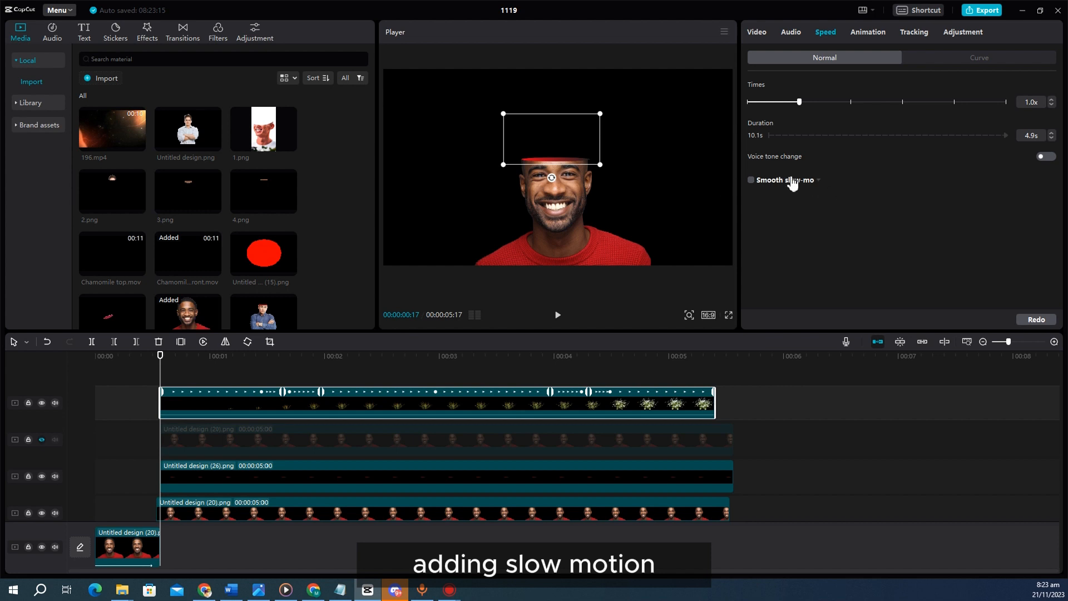
left_click(751, 182)
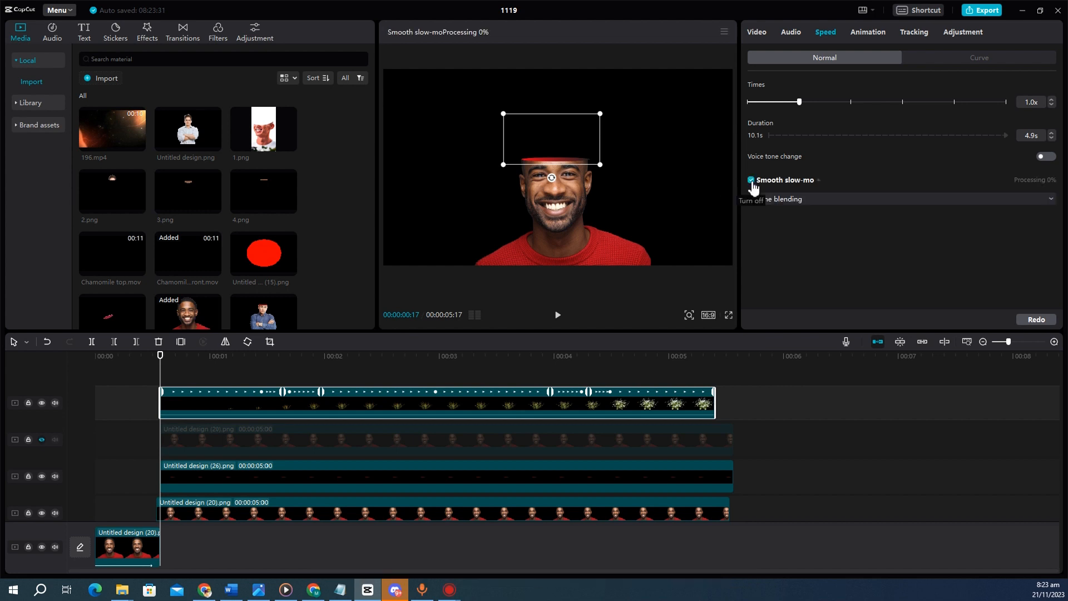
left_click(755, 183)
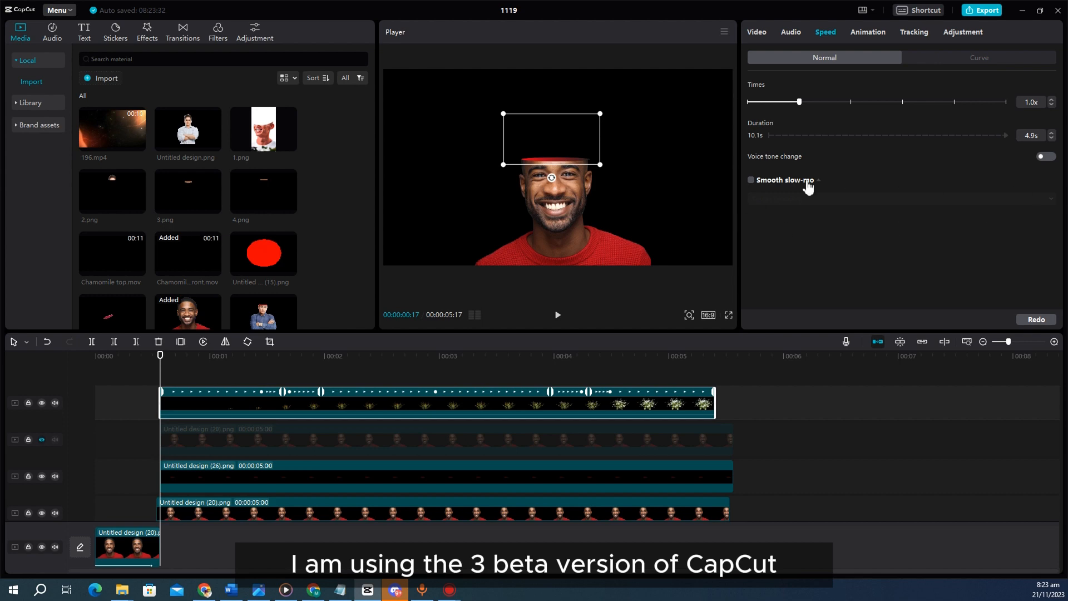
left_click(696, 407)
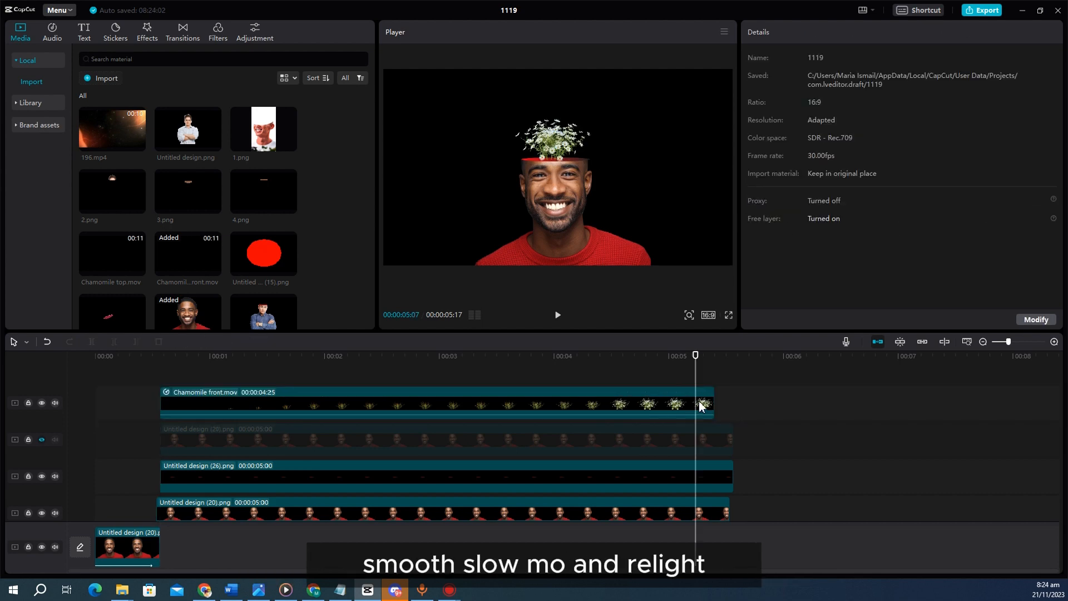
left_click(683, 408)
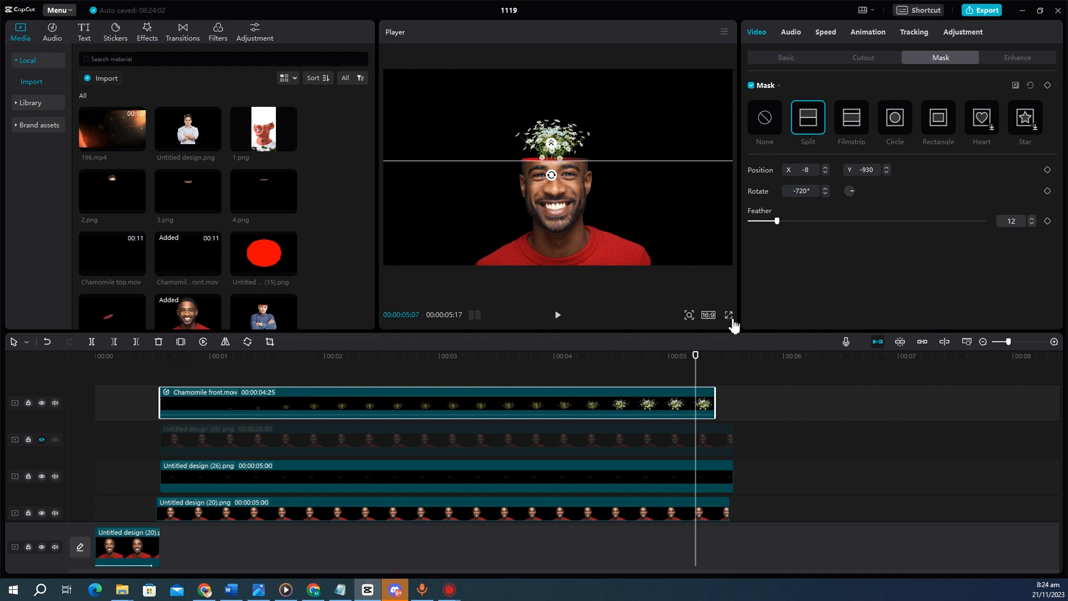
left_click(685, 181)
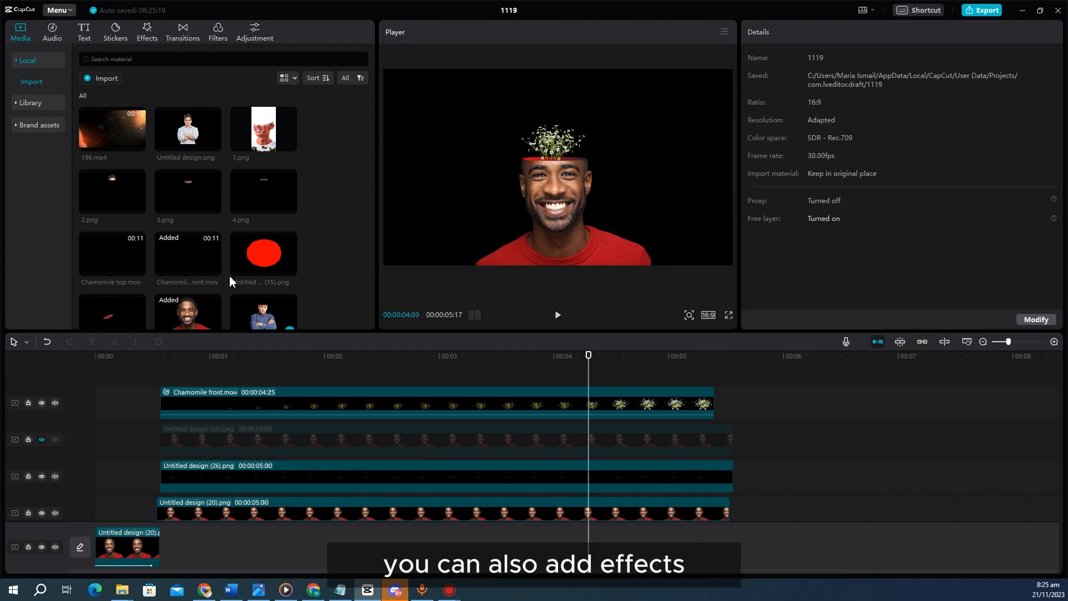
- Try 14.mov as an overlay above the flowers, then replace it with 03.mov starting at 00:00:02:05
scroll(230, 275, "down", 3)
scroll(230, 269, "down", 2)
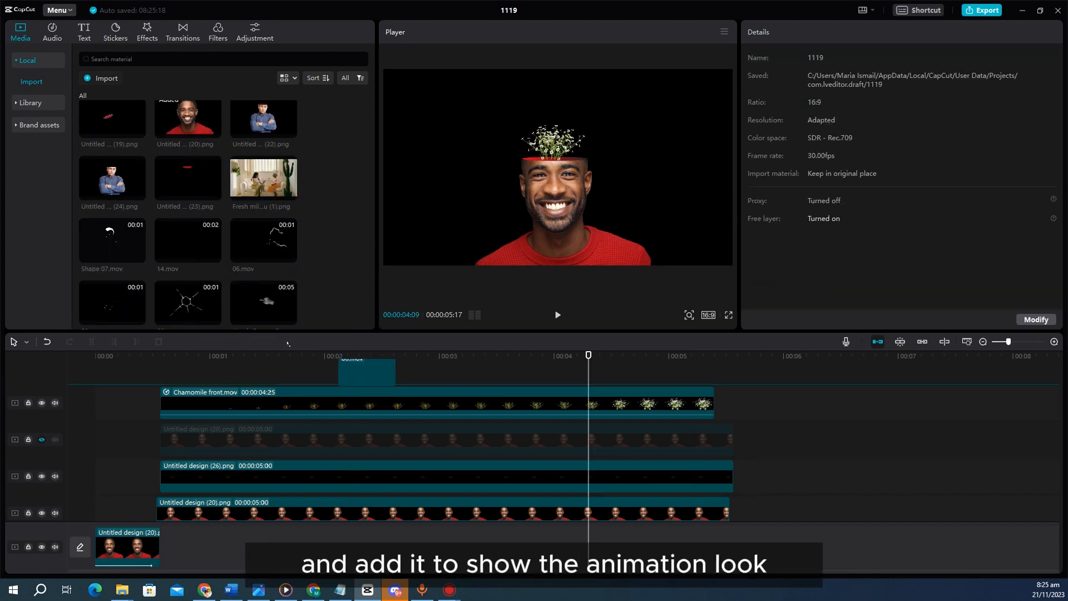
left_click_drag(173, 242, 317, 384)
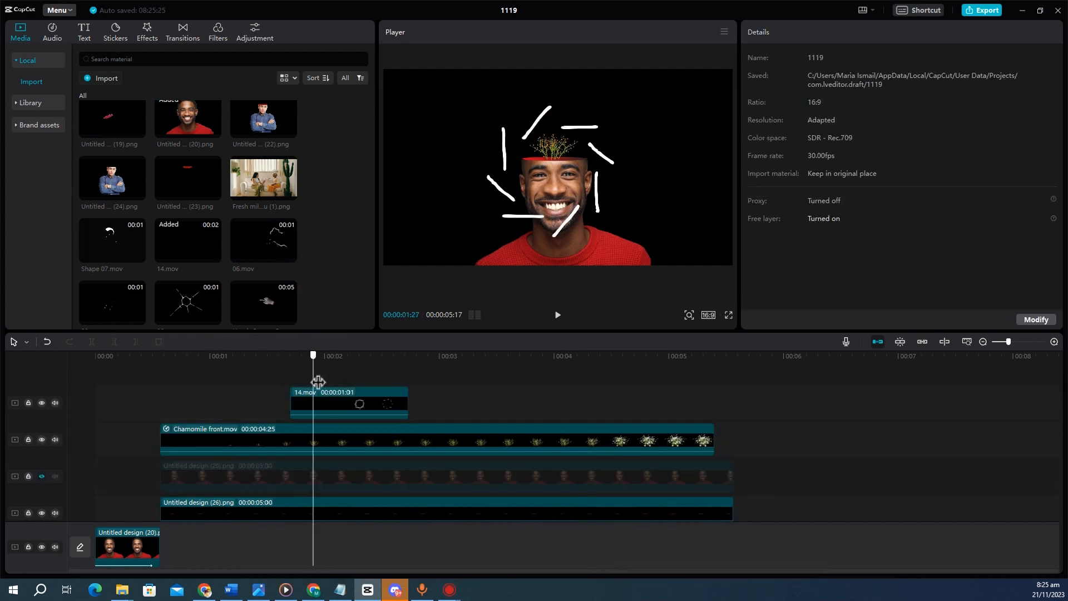
left_click(360, 410)
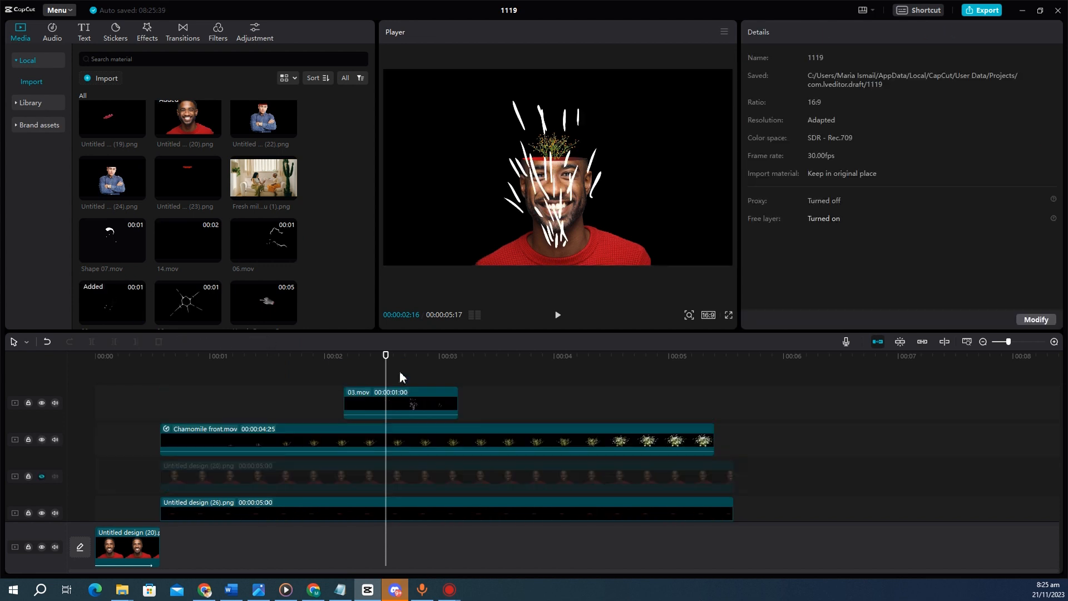
- Shrink the 03.mov burst and position it over the stems growing from the open head
left_click(526, 224)
left_click_drag(732, 266, 547, 236)
left_click_drag(554, 171, 553, 140)
- Add a Split mask to the 03.mov clip at X -9, Y -427 along the head's cut edge and feather it
left_click(941, 57)
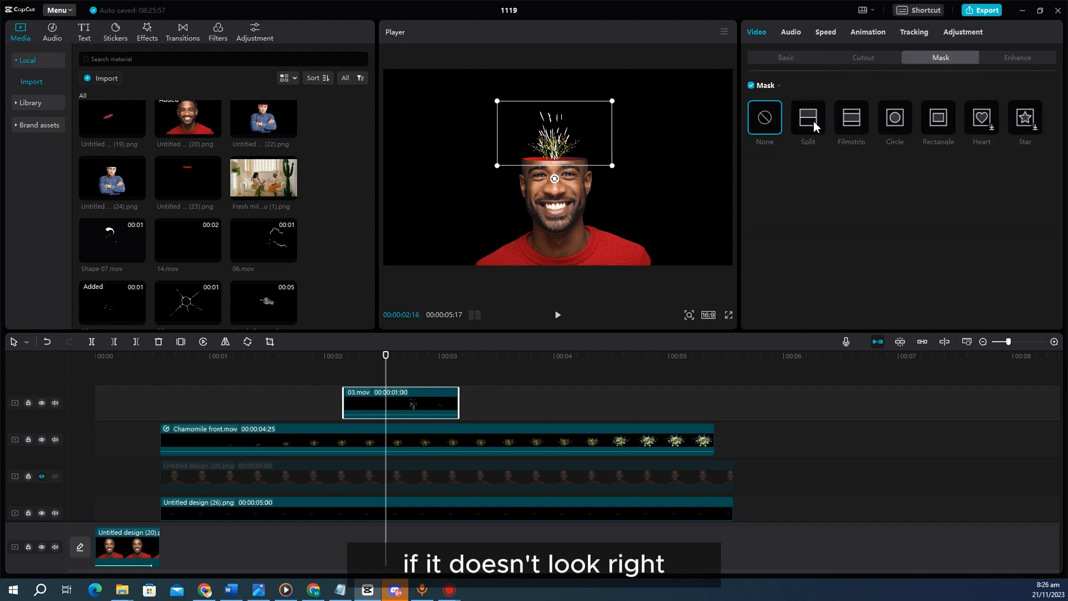
left_click(808, 117)
left_click_drag(573, 162, 571, 160)
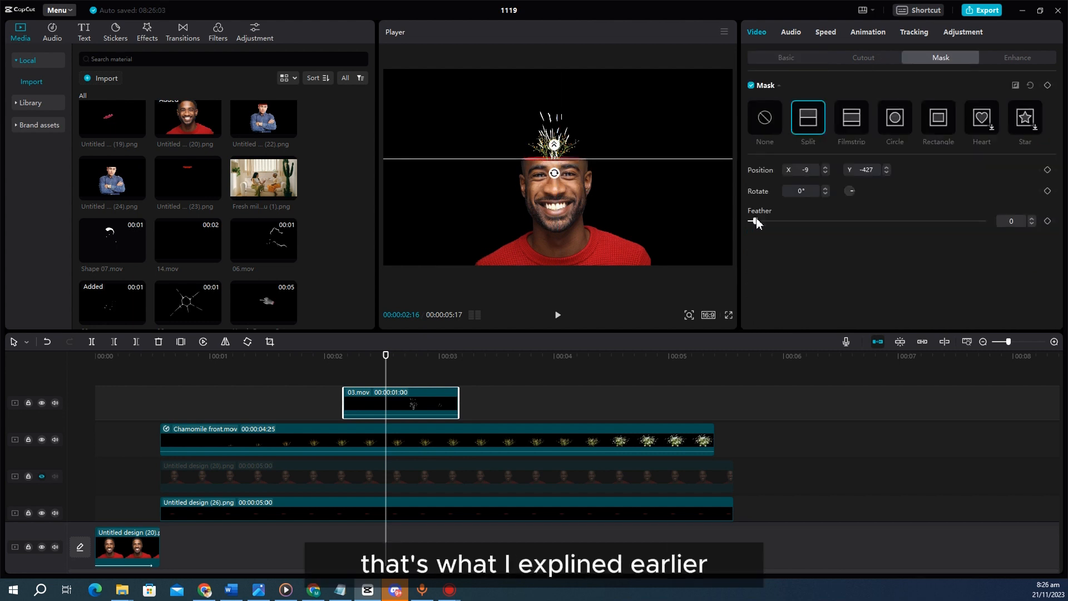
left_click_drag(751, 221, 799, 222)
left_click(345, 378)
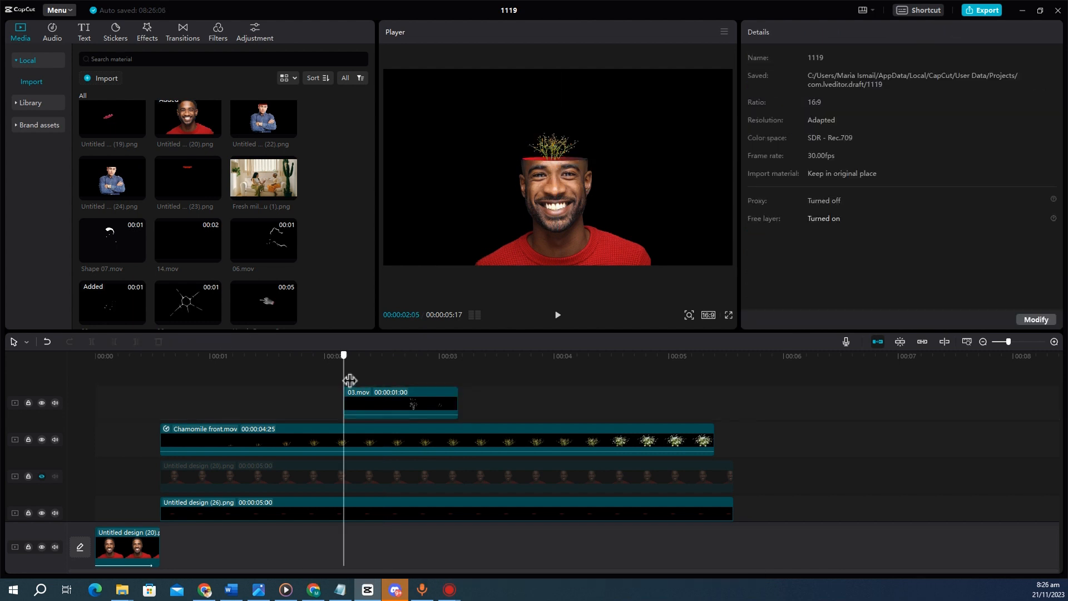
- Move the 03.mov clip to a track beneath Chamomile front.mov and preview the burst behind the flowers
left_click(451, 393)
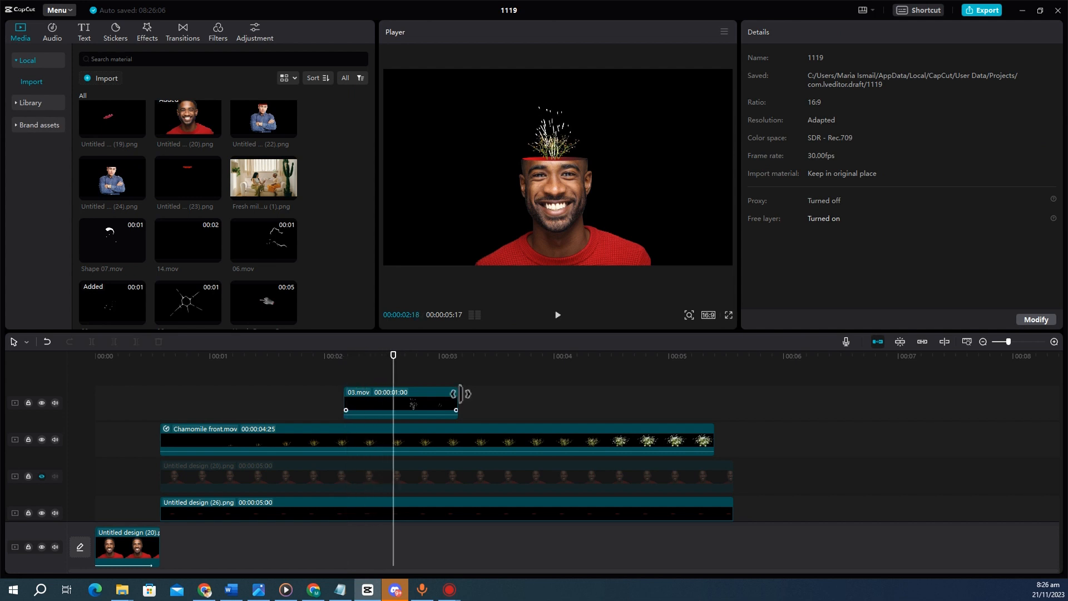
left_click_drag(402, 403, 400, 460)
left_click(331, 381)
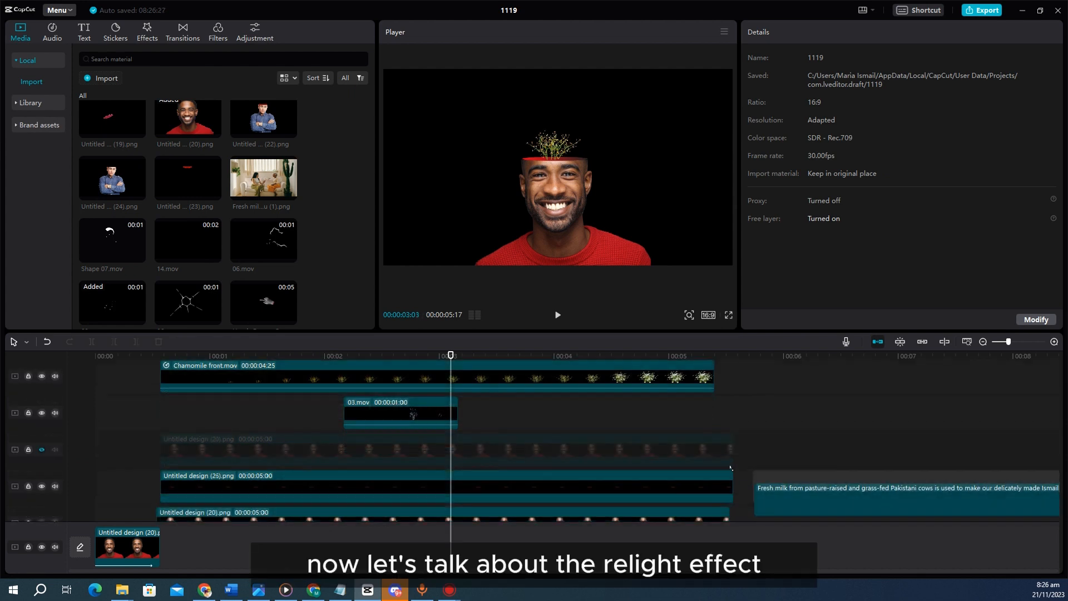
- Place the Fresh milk image of two women on a sofa after the head clips and apply Relight's facial Warm Atmosphere Light
left_click(795, 423)
left_click(796, 487)
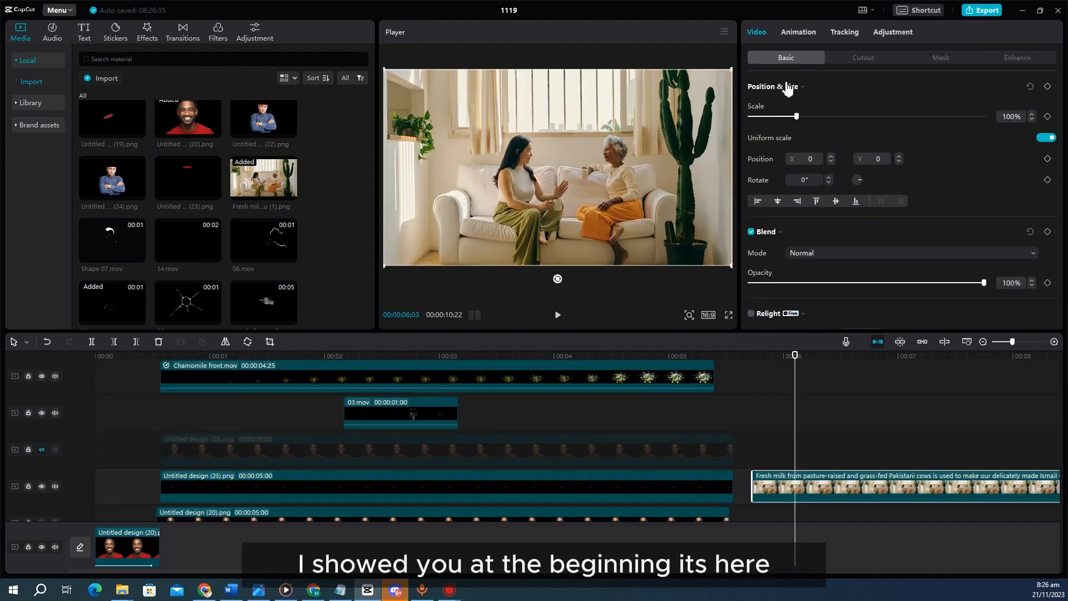
scroll(890, 167, "down", 3)
left_click(751, 231)
left_click(765, 253)
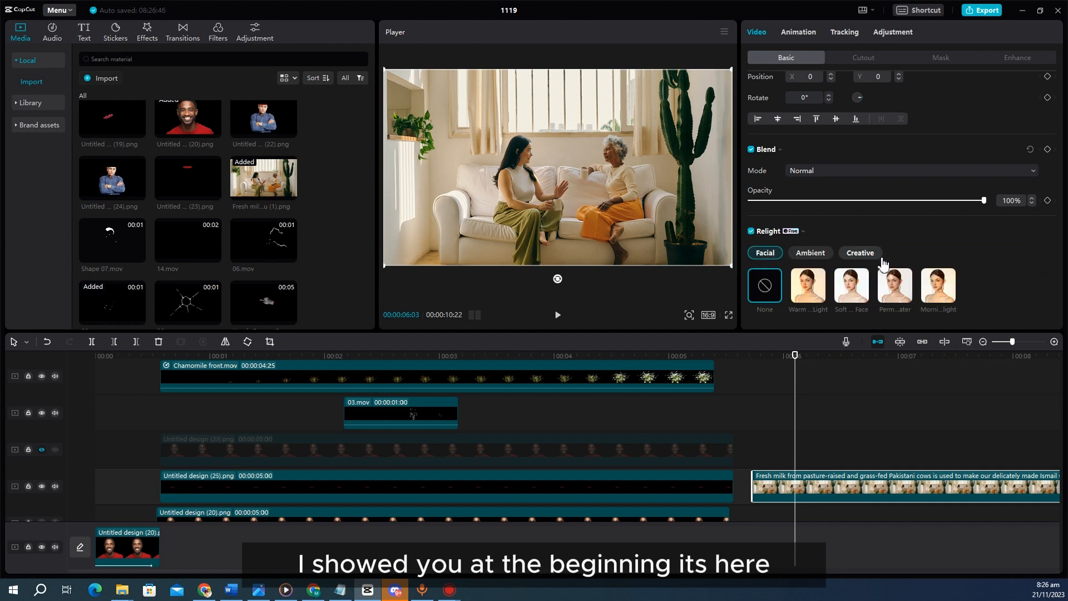
left_click(807, 287)
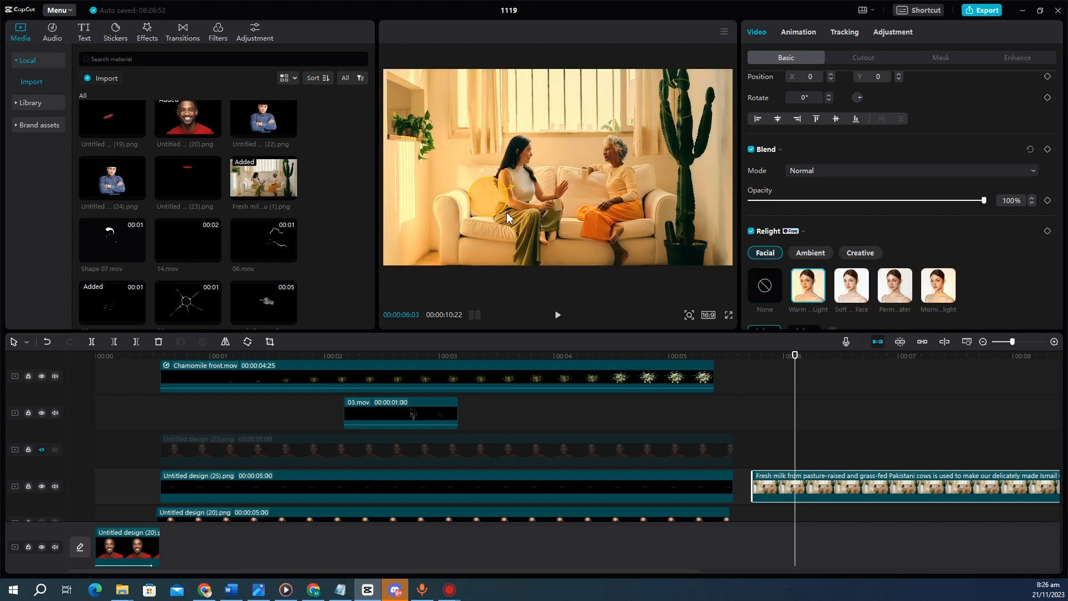
- Change the color of Light 1 in the Warm Atmosphere Light preset to black
scroll(809, 278, "down", 2)
left_click(811, 318)
left_click_drag(790, 340, 751, 405)
left_click(865, 283)
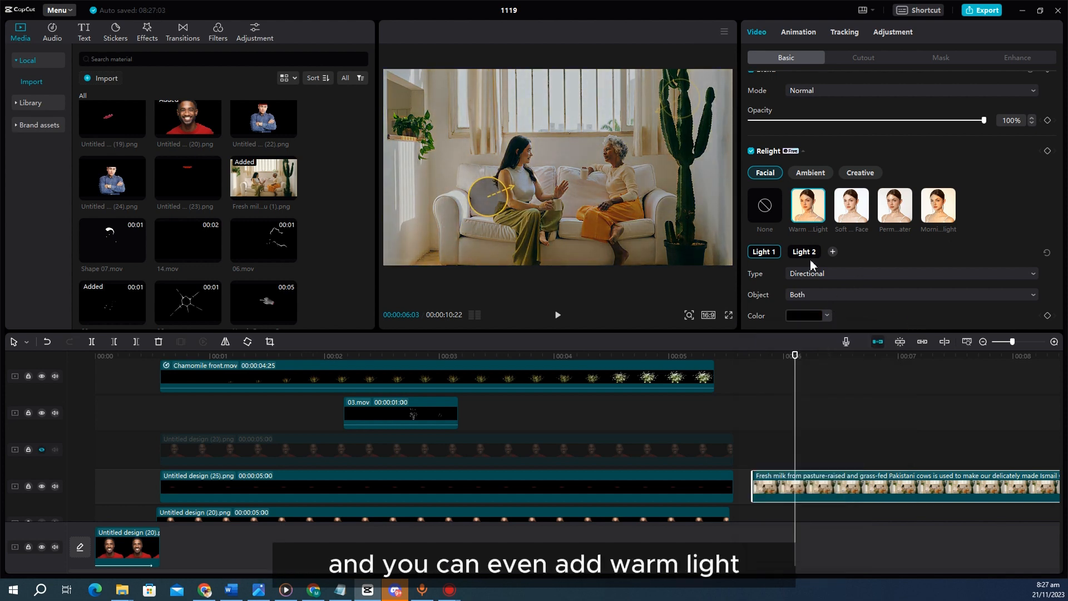
- Set Light 1's type to Point and move it to X -536, Y -196 beside the younger woman
left_click(814, 272)
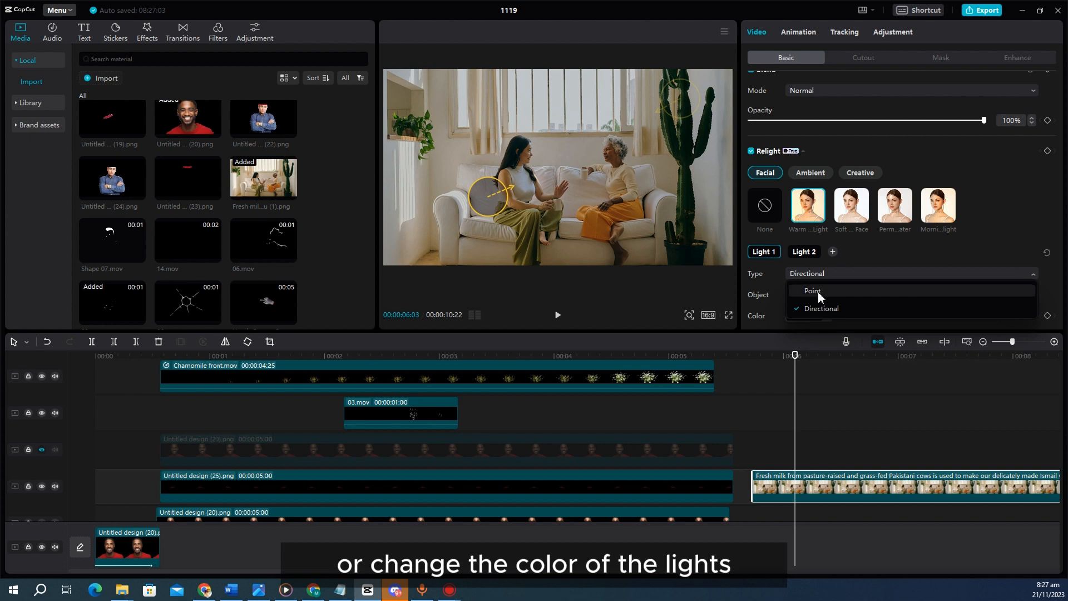
left_click(821, 309)
left_click(815, 274)
left_click(812, 295)
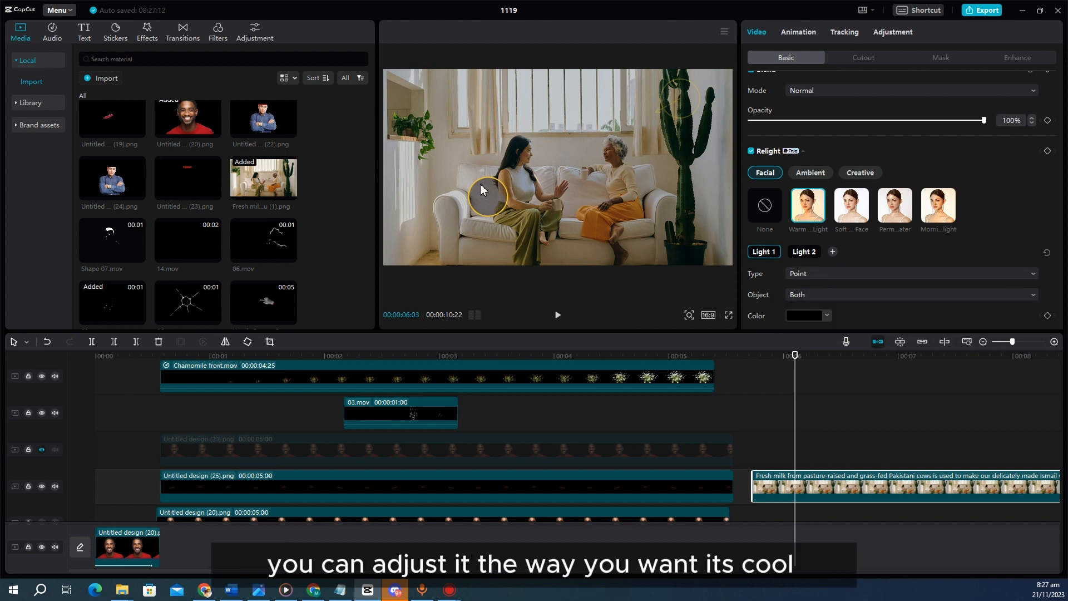
left_click_drag(482, 187, 510, 185)
scroll(830, 266, "down", 5)
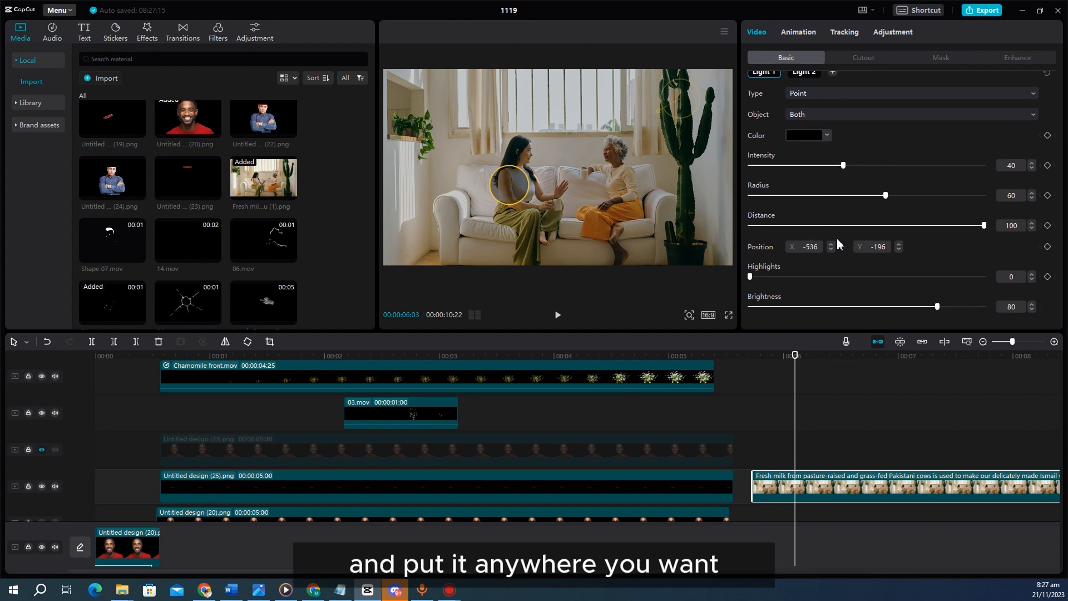
- Switch the facial relight to the Soft … Face preset and set its light color to blue 007FFF
scroll(839, 245, "up", 1)
scroll(839, 262, "down", 1)
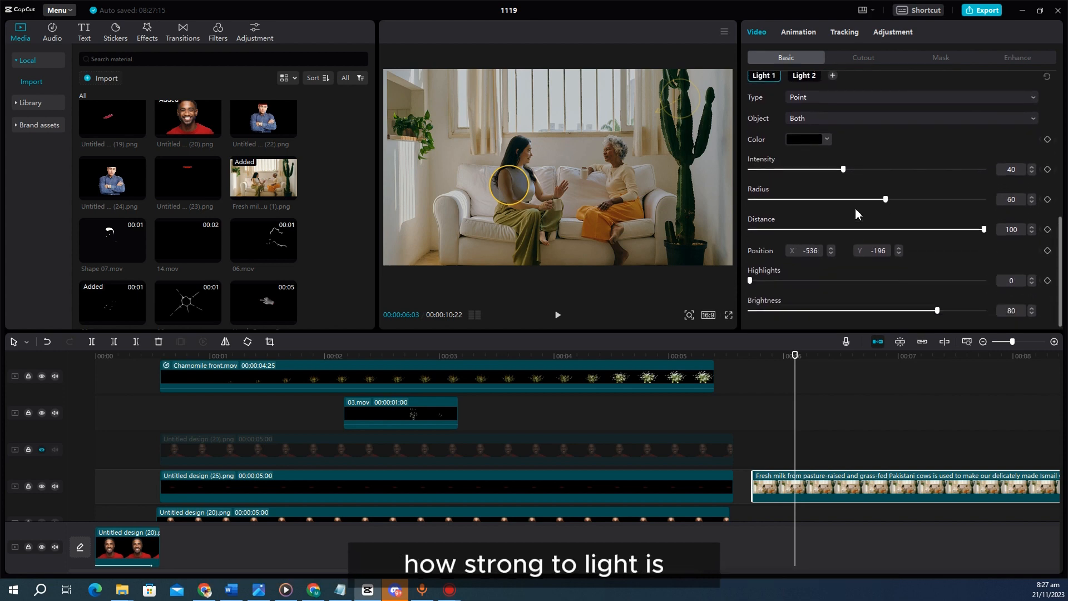
scroll(857, 267, "up", 5)
scroll(859, 263, "down", 3)
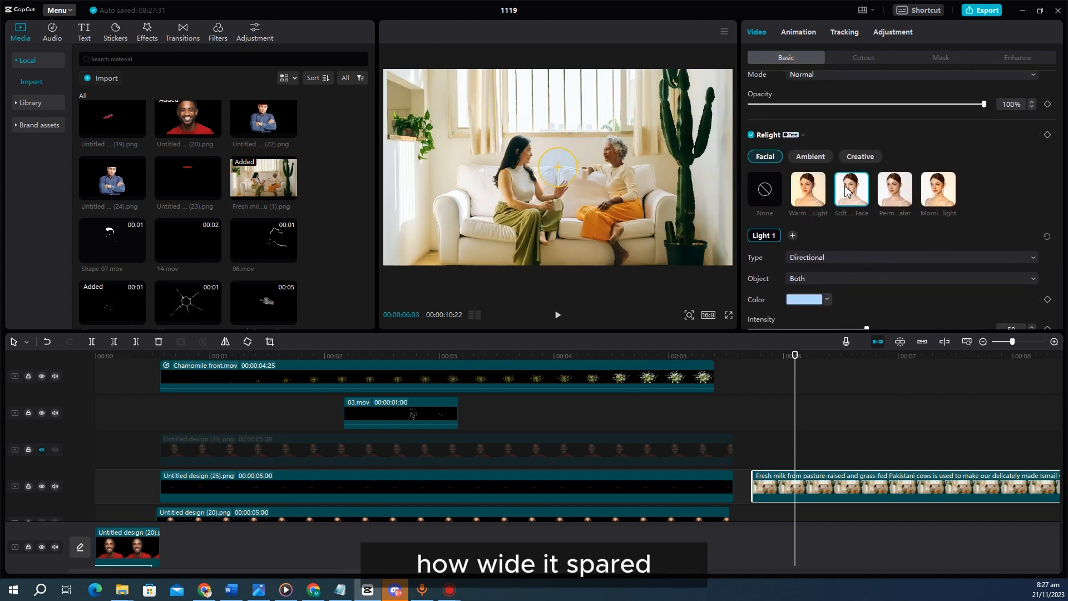
left_click(816, 300)
left_click_drag(851, 336, 932, 294)
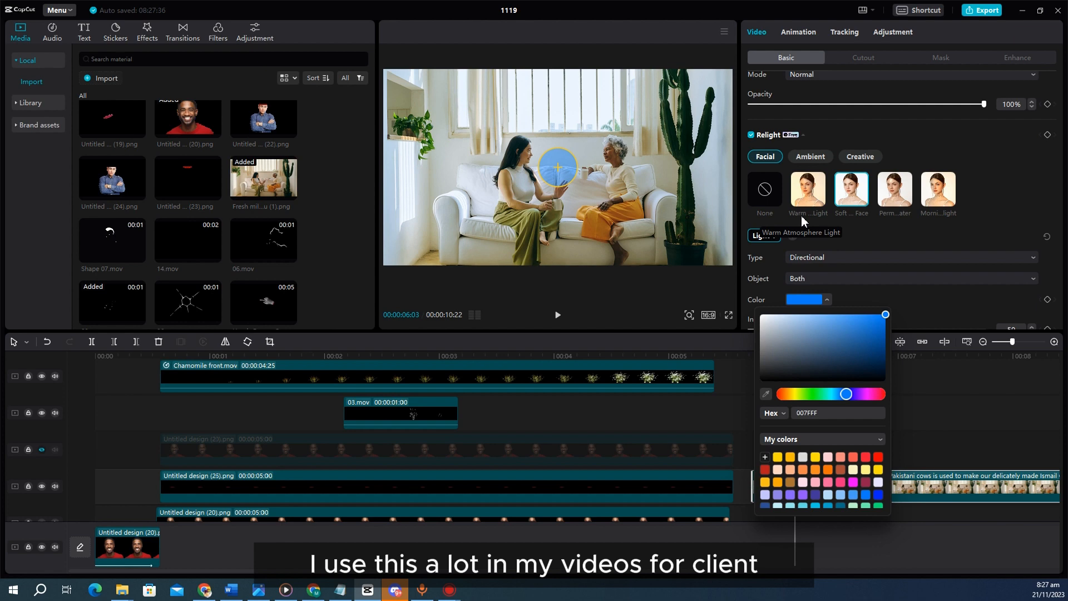
- Apply the Ambient relight preset Yello…color to the image and review the settings of its Lights 1, 2 and 3
left_click(812, 158)
left_click(849, 242)
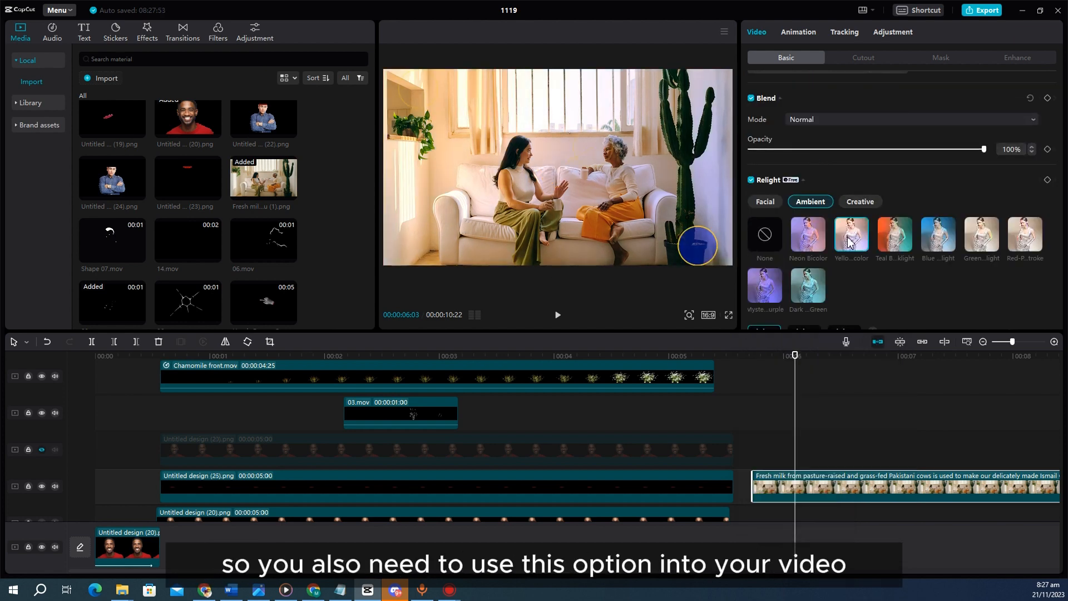
scroll(854, 250, "down", 4)
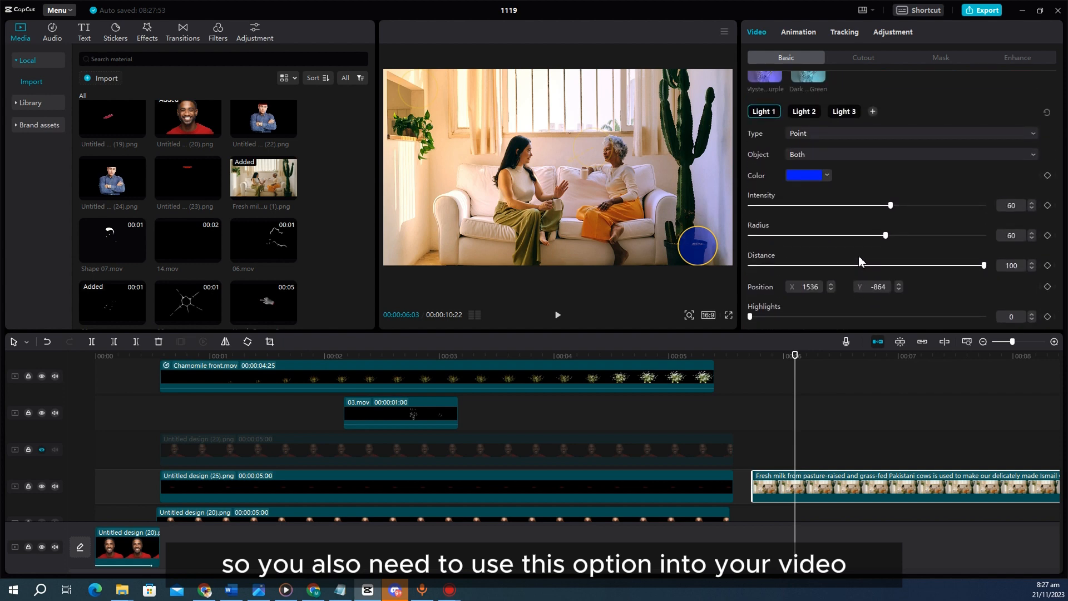
left_click(801, 114)
left_click(844, 112)
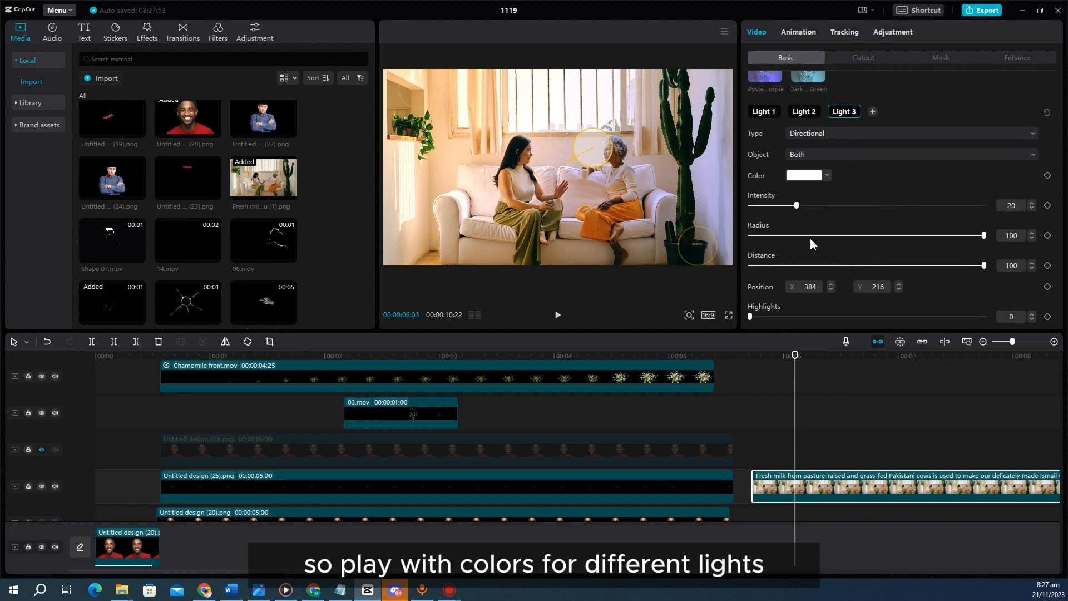
- Try the People and Background object options for Light 3, keeping its Directional type, and return the object to Both
left_click(817, 135)
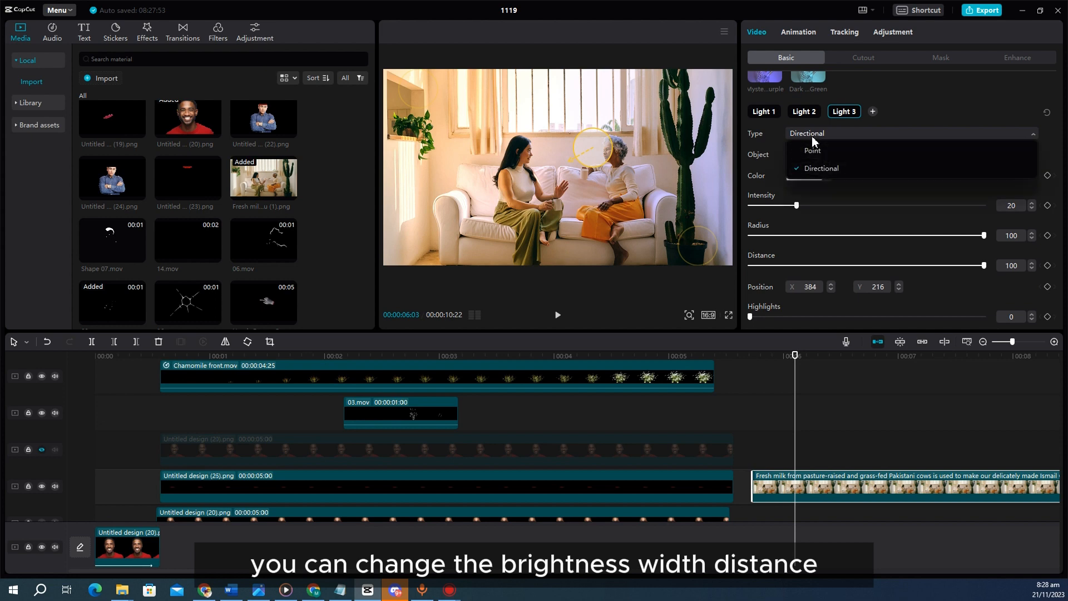
left_click(812, 136)
left_click(813, 151)
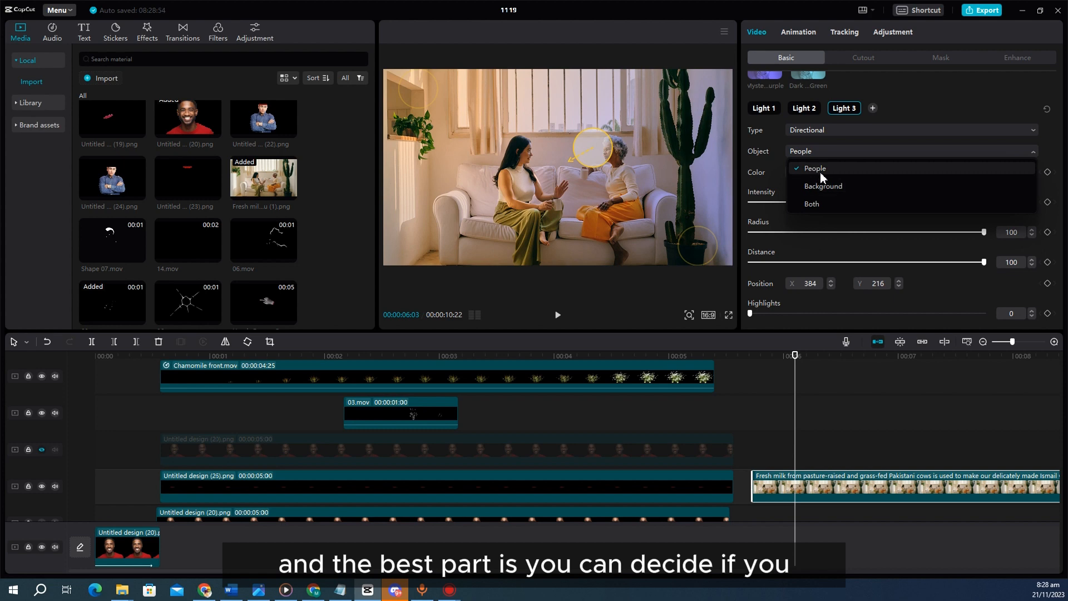
left_click(820, 185)
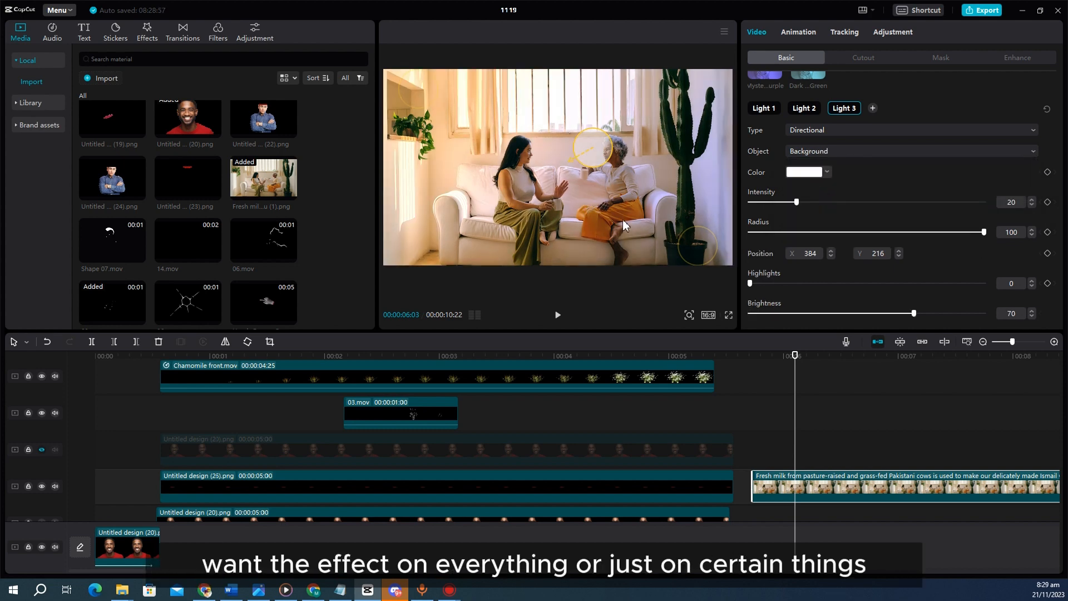
left_click(828, 153)
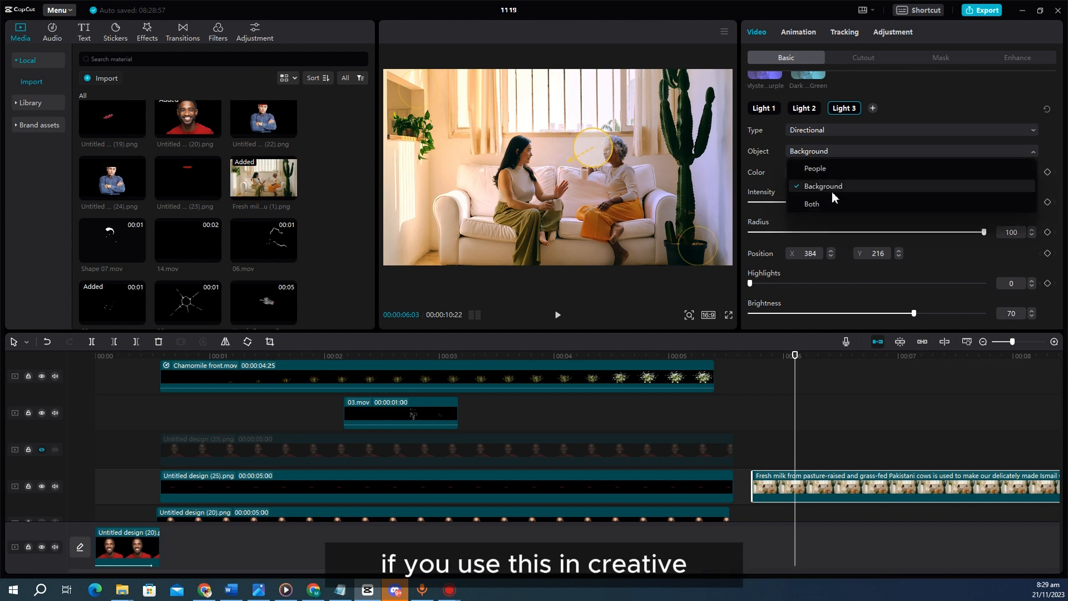
left_click(829, 200)
- Apply the Creative relight preset Multi…witch to the image and play the clip to preview it
scroll(829, 199, "up", 5)
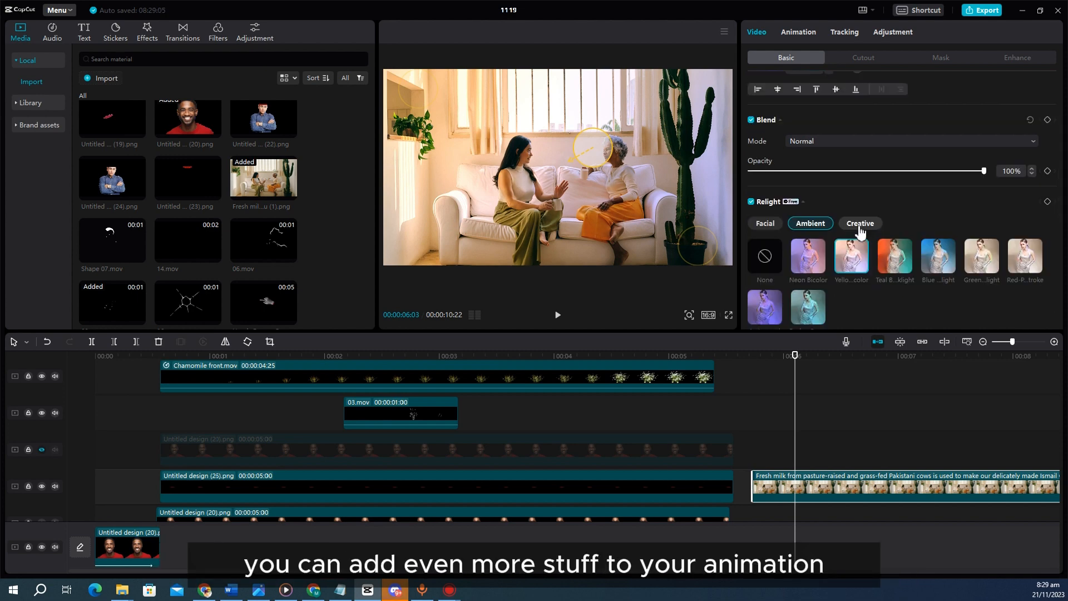
left_click(861, 231)
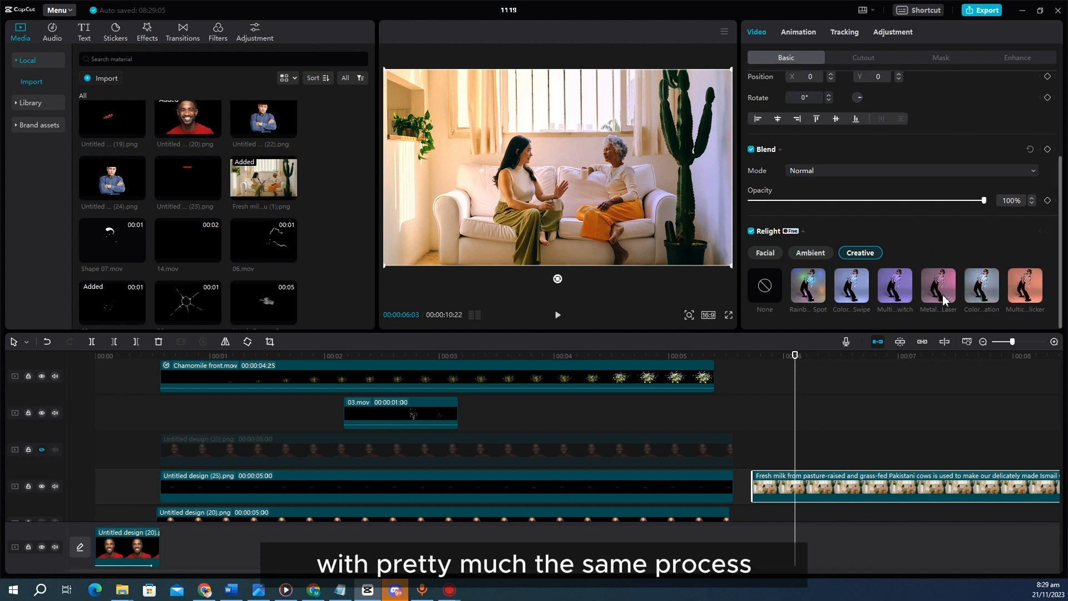
left_click(889, 285)
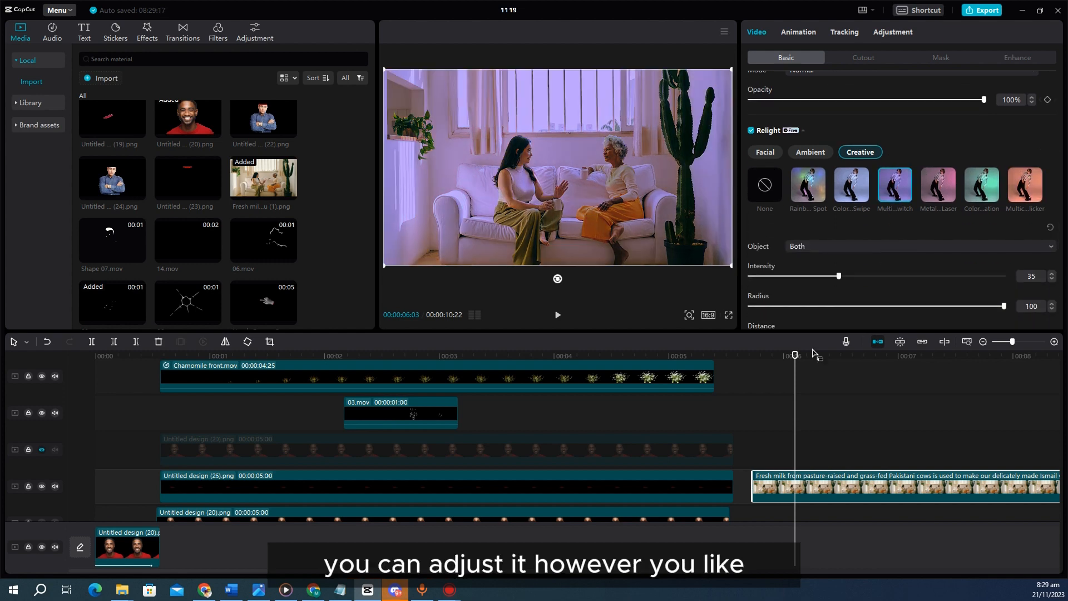
left_click(765, 368)
key("space")
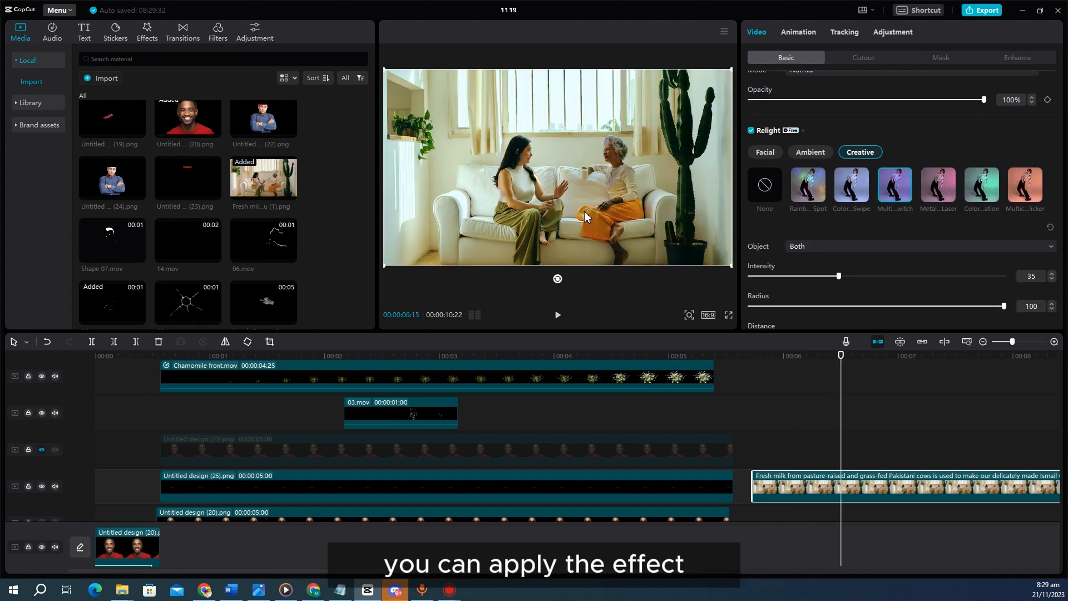
- Limit the Multi…witch relight effect to Background and scrub through the image clip to preview it
left_click(825, 248)
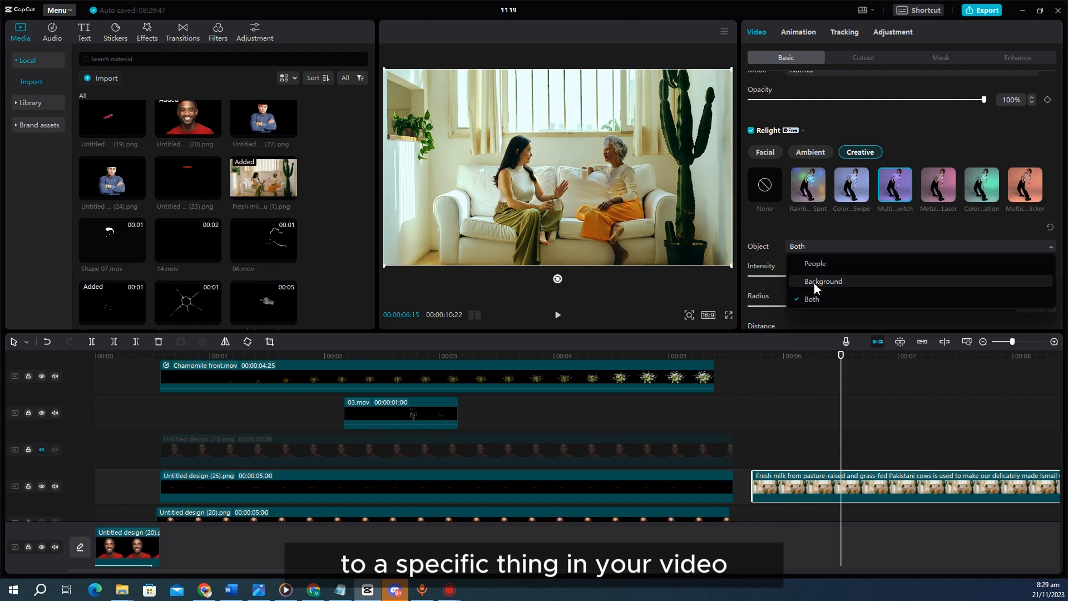
left_click(813, 283)
left_click(754, 413)
left_click_drag(758, 424, 828, 449)
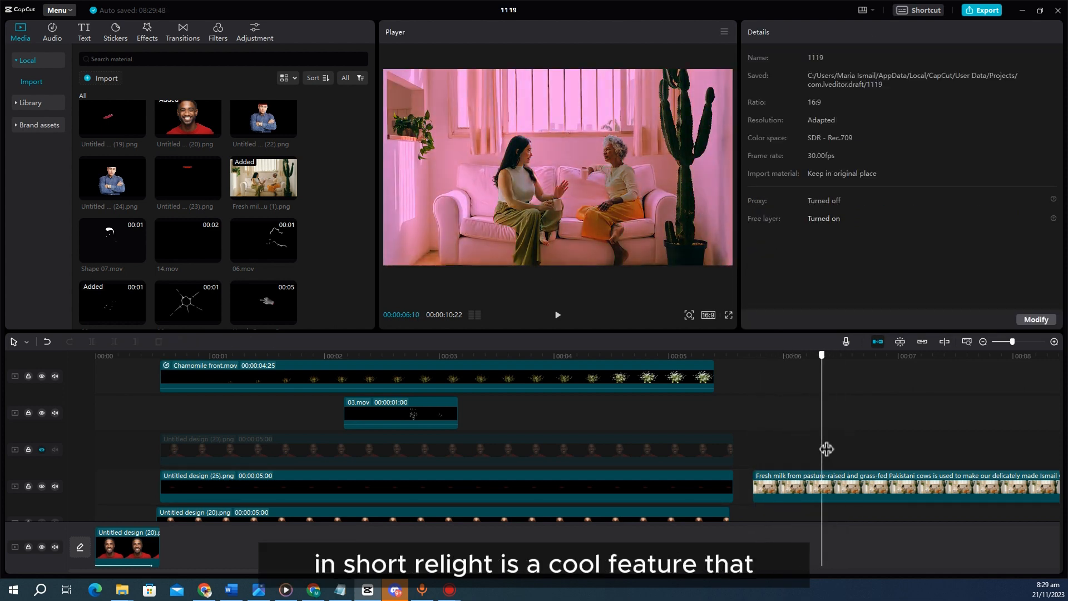
- Switch the image clip's Multi…witch relight object to People and scrub through the clip to preview it
left_click(855, 495)
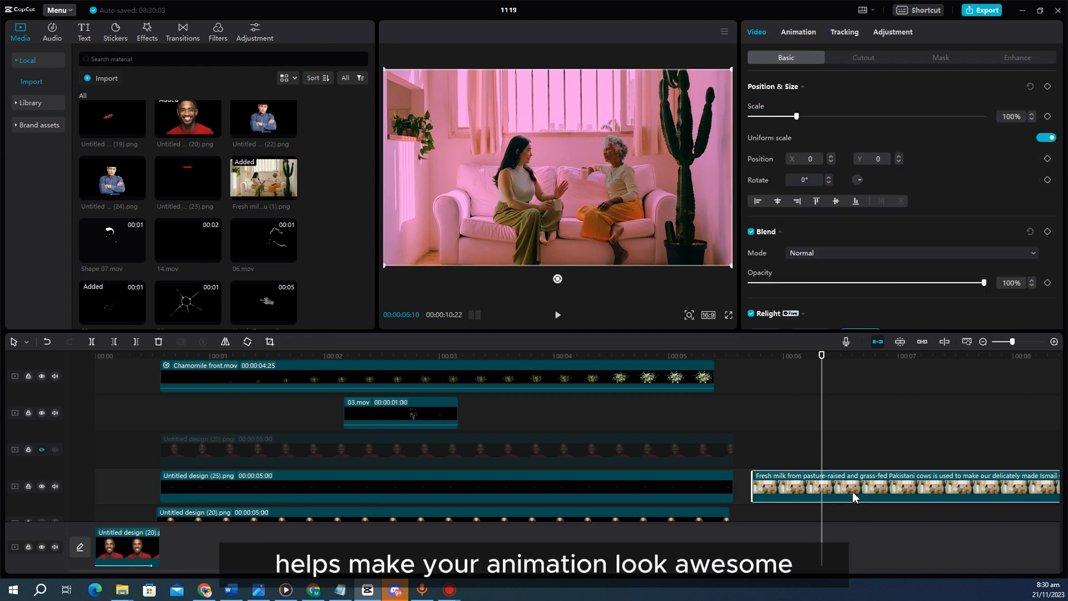
scroll(816, 252, "down", 5)
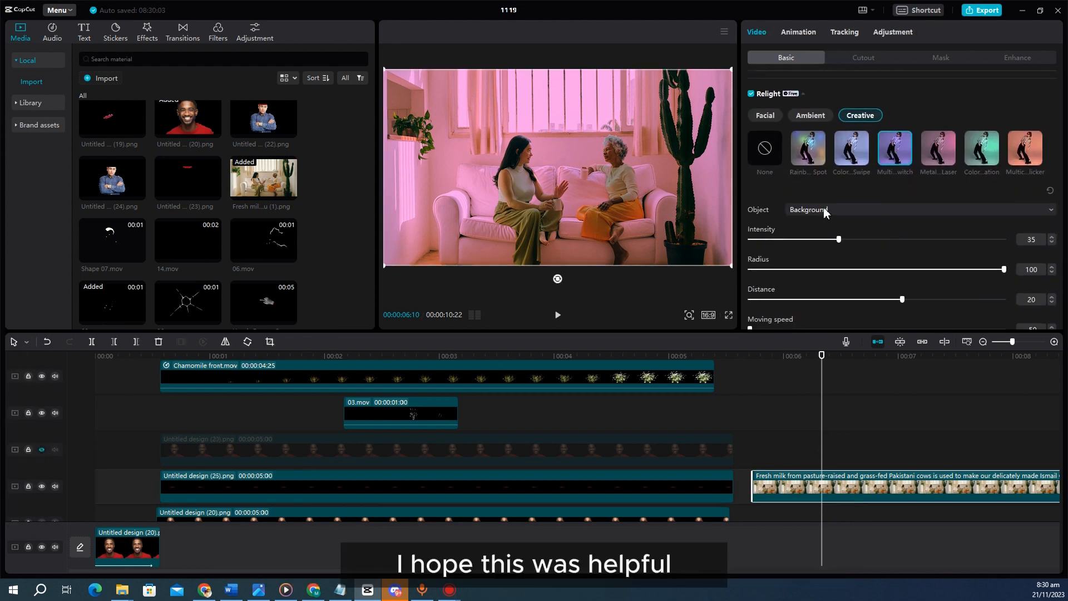
left_click(758, 443)
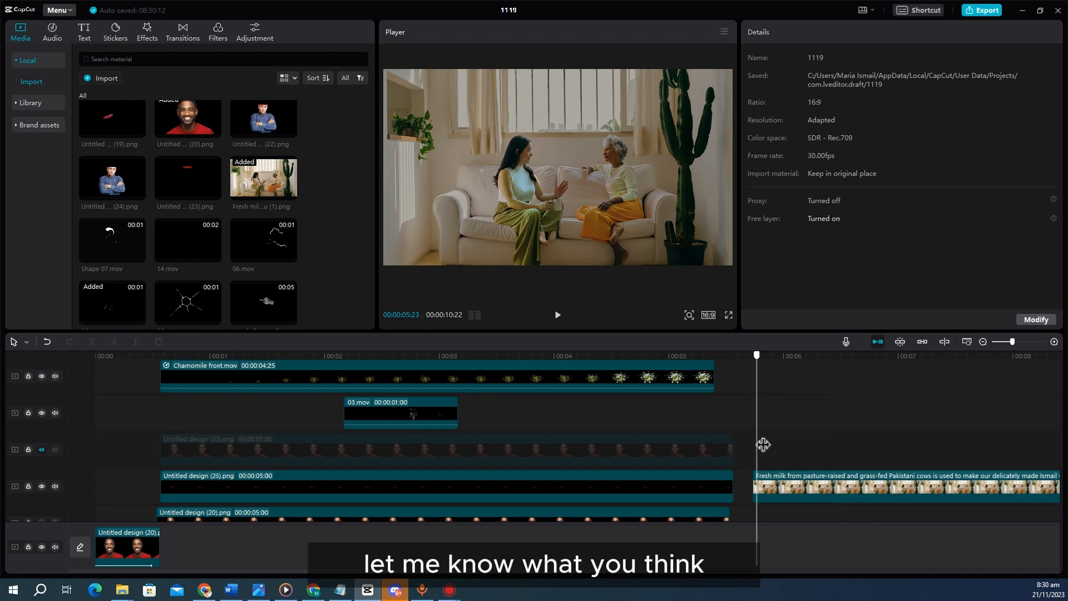
left_click_drag(761, 448, 856, 445)
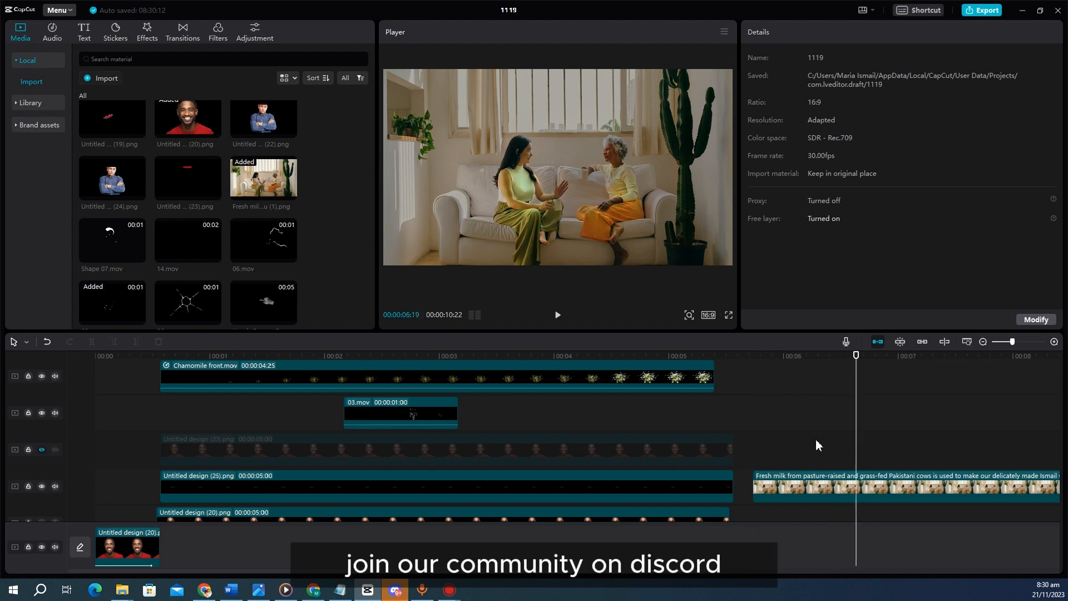
scroll(878, 439, "up", 1)
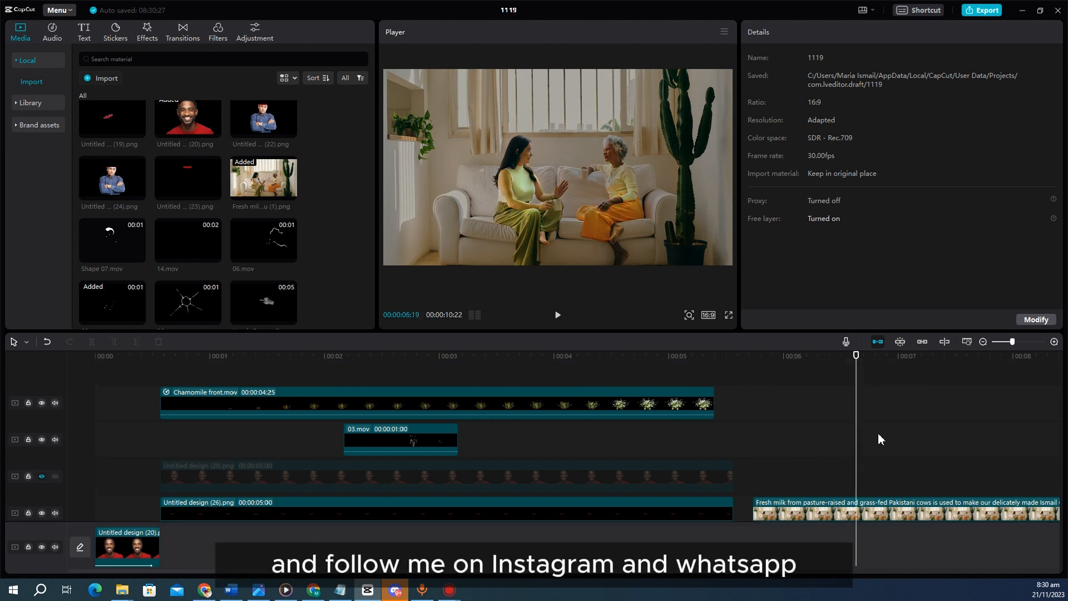